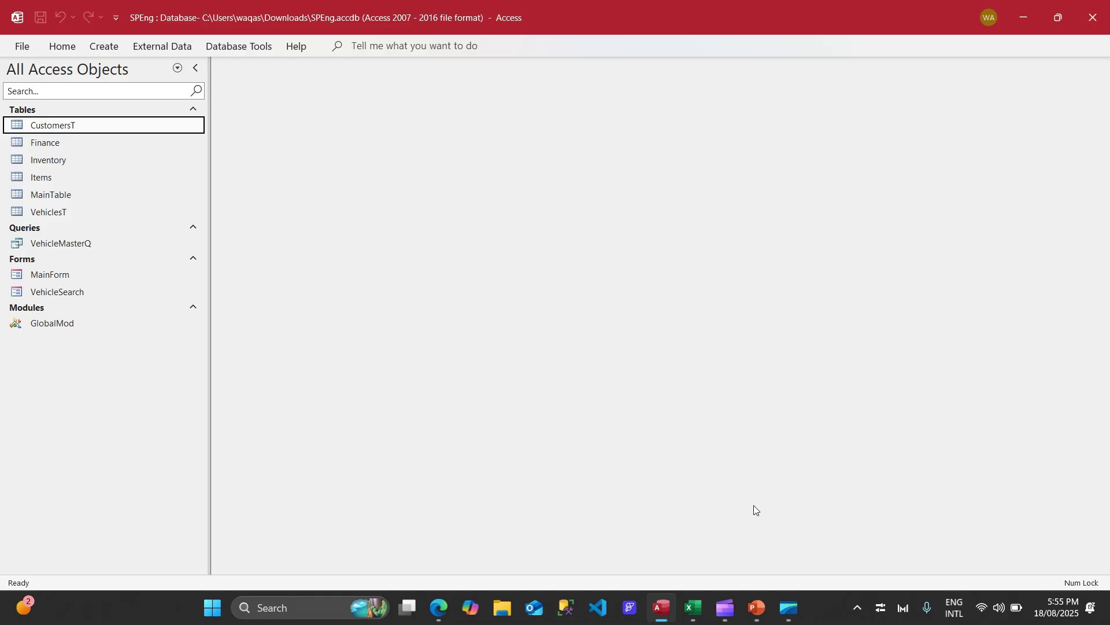
pyautogui.click(757, 607)
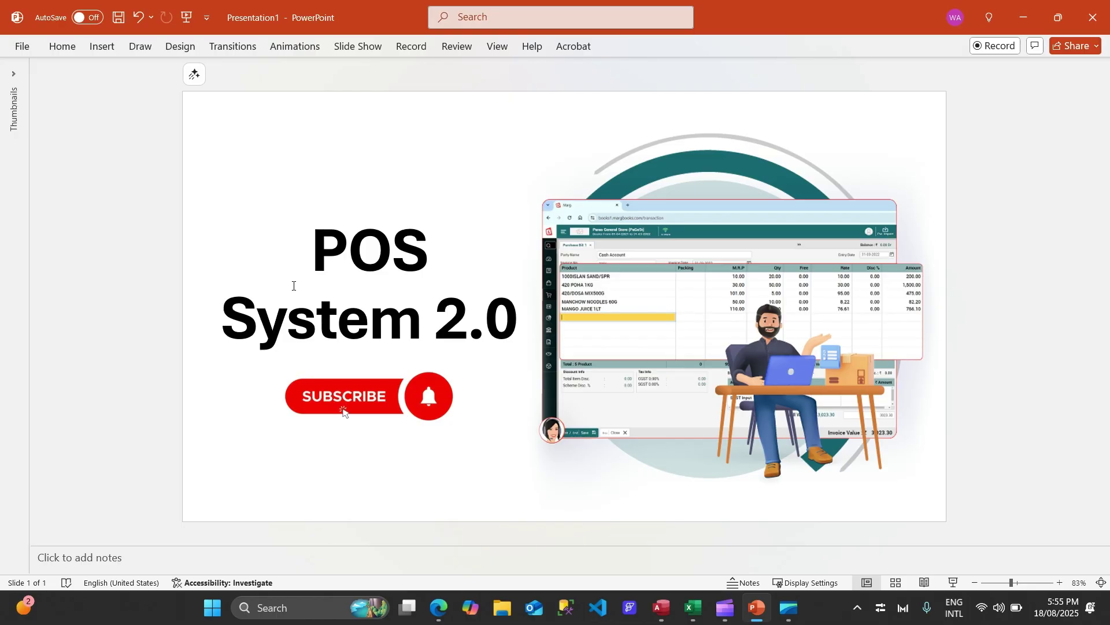
pyautogui.moveTo(441, 545); pyautogui.dragTo(449, 571)
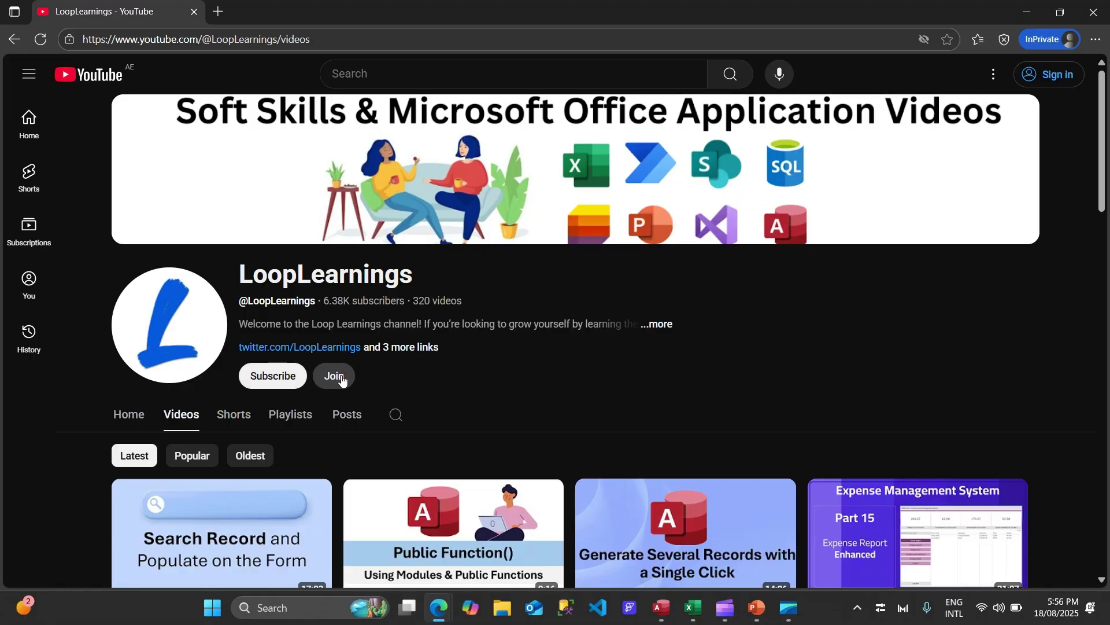
pyautogui.click(763, 614)
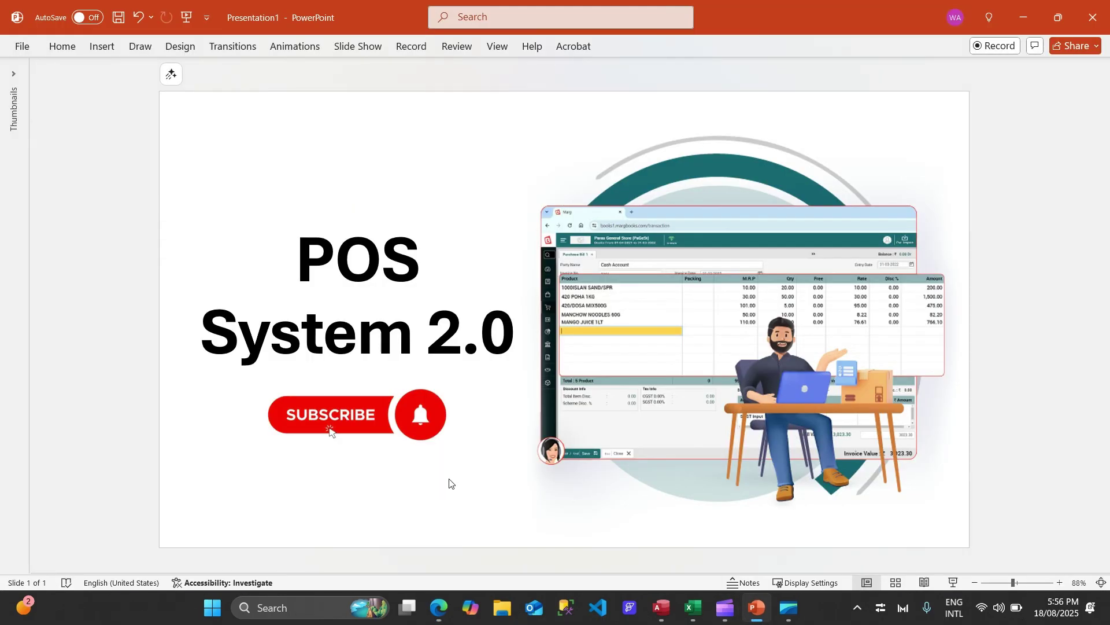
pyautogui.hotkey('alt', 'Tab')
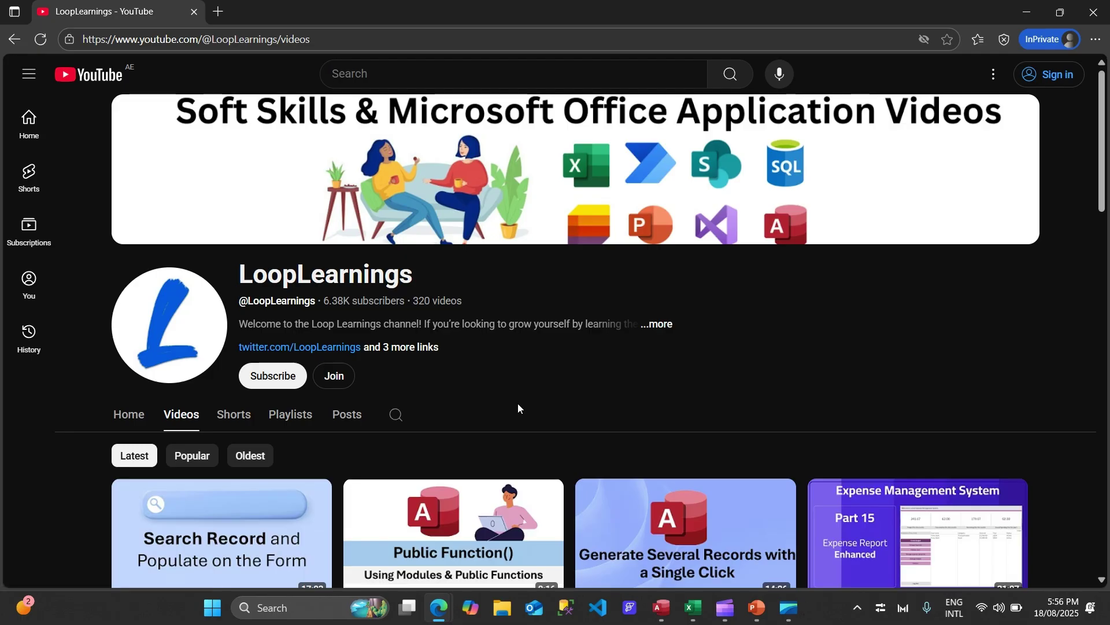
pyautogui.hotkey('alt', 'Tab')
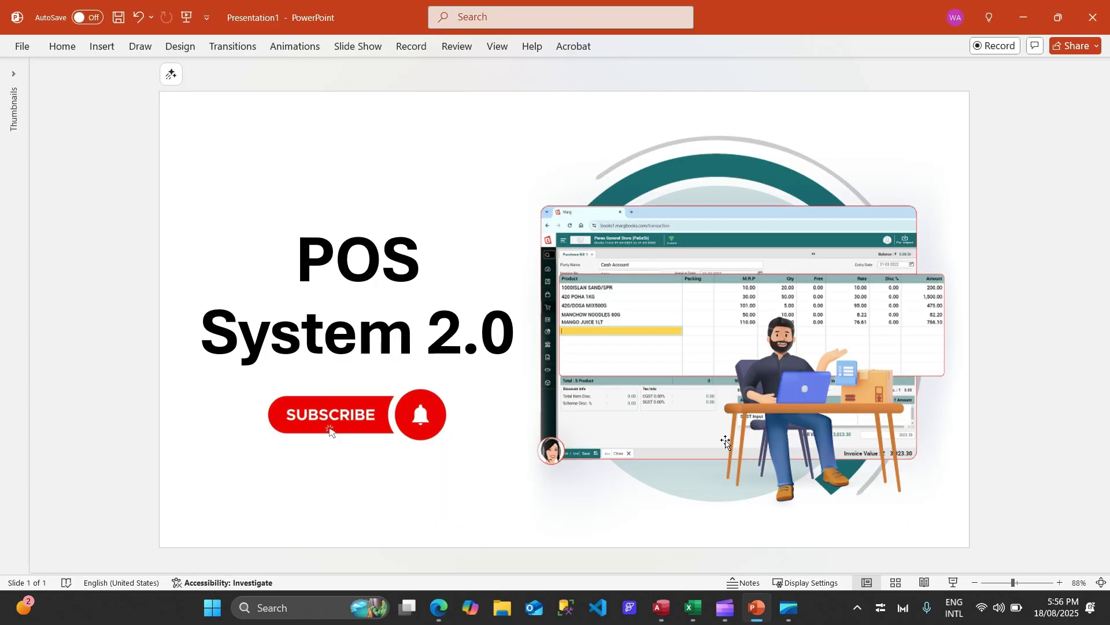
# Switch to Events.csv in Excel and examine the Title, Event Date, Host and Venue columns.
pyautogui.click(694, 607)
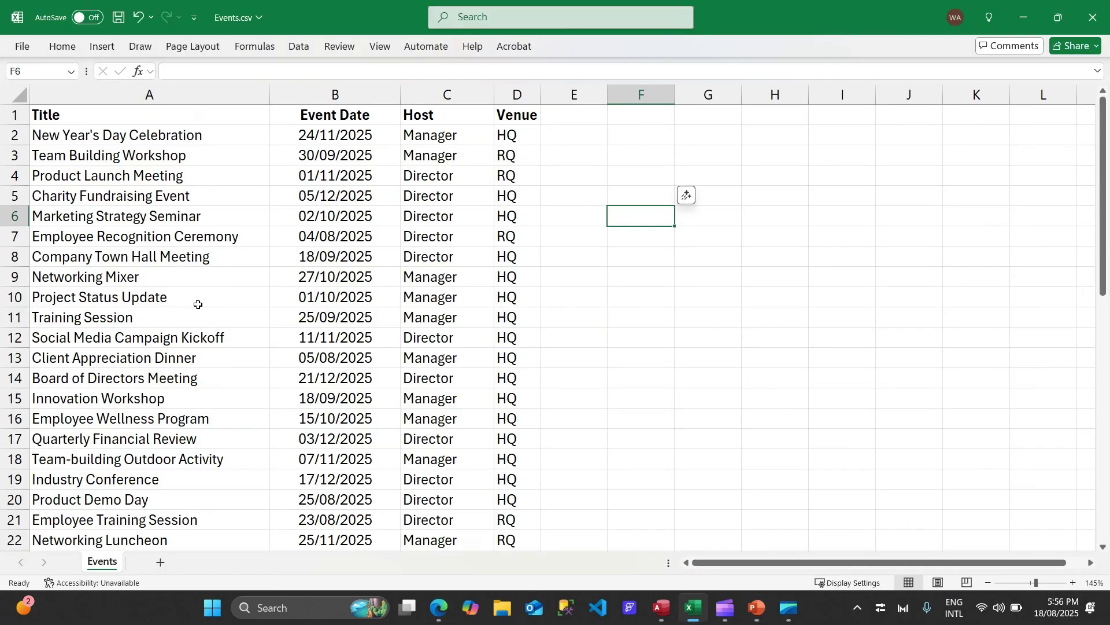
pyautogui.click(99, 114)
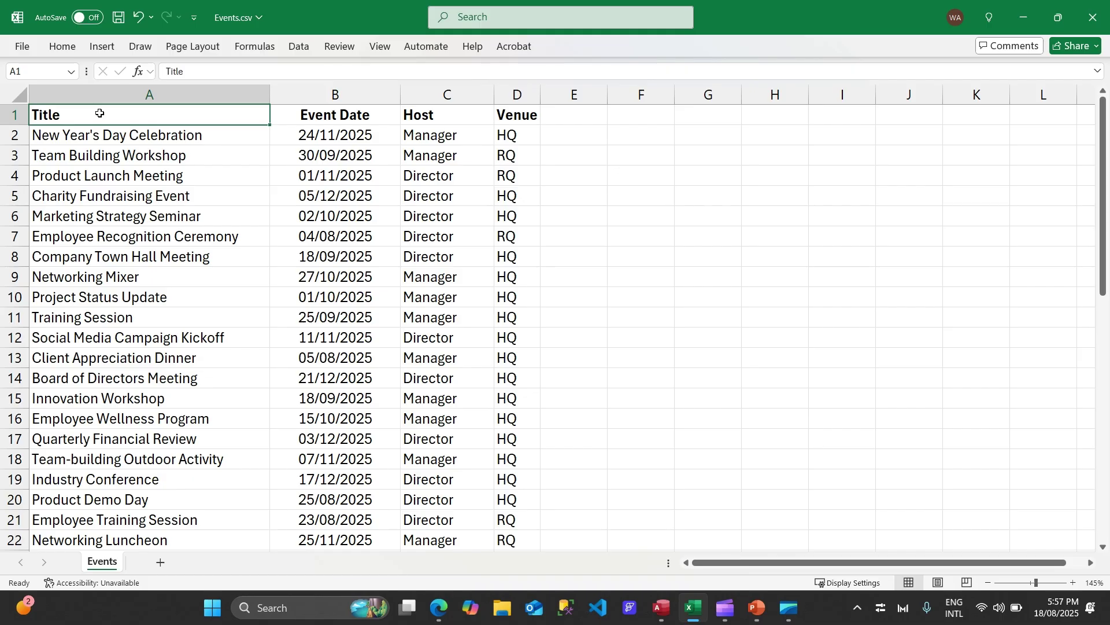
pyautogui.click(127, 140)
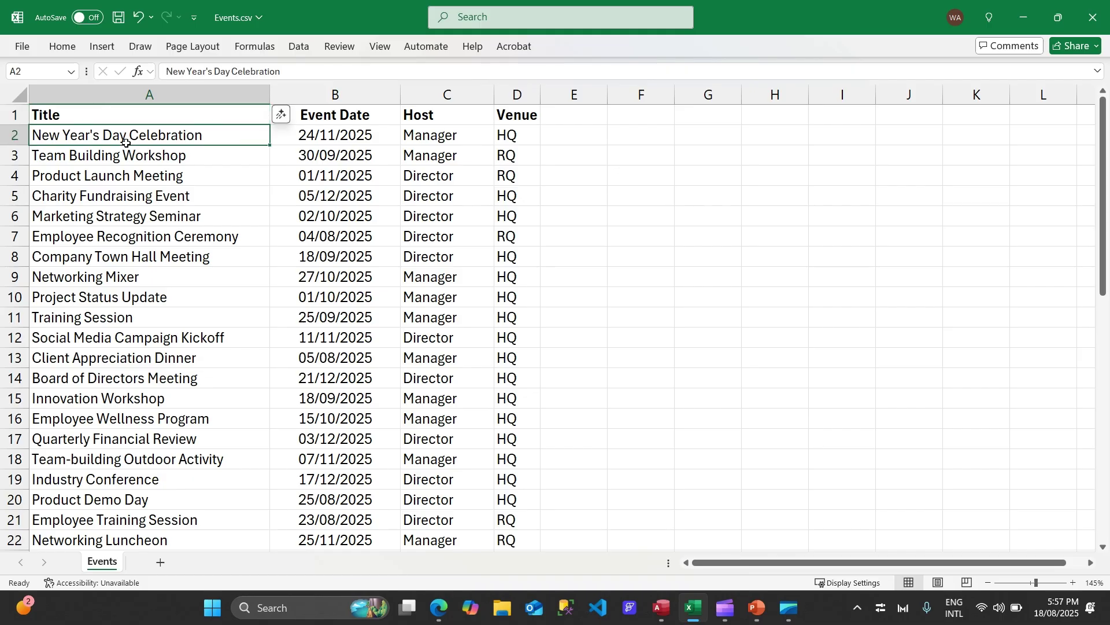
pyautogui.click(336, 114)
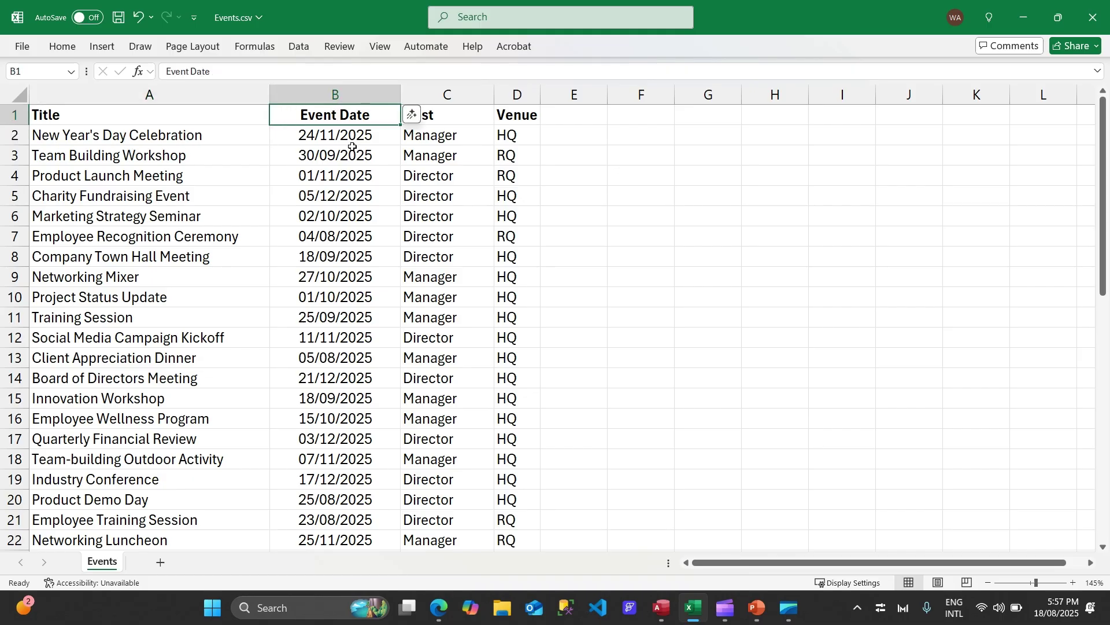
pyautogui.click(449, 115)
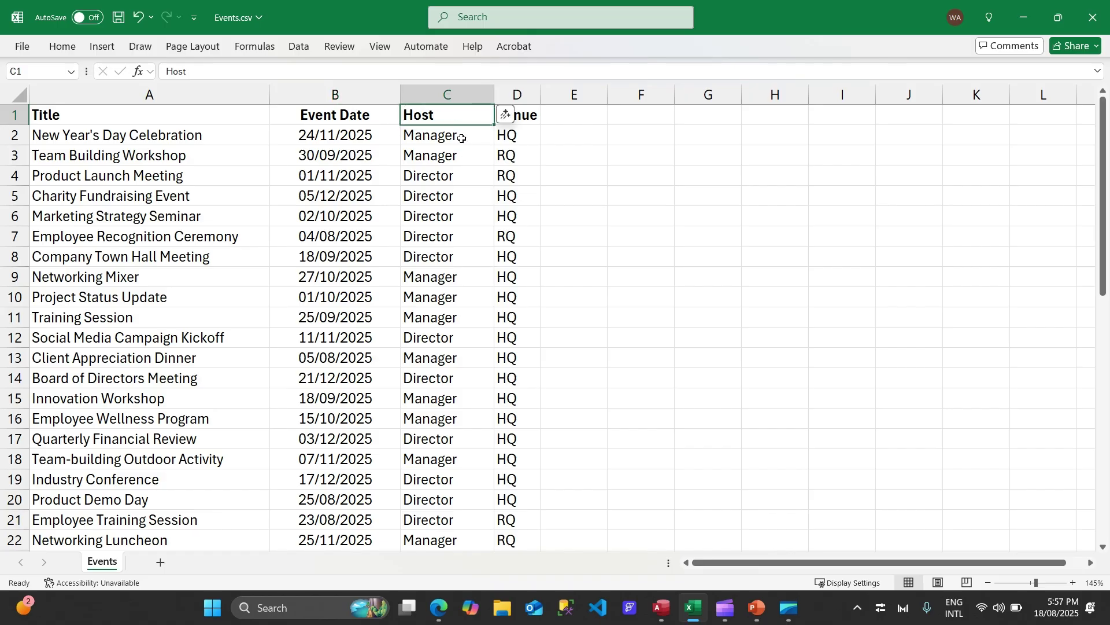
pyautogui.click(510, 144)
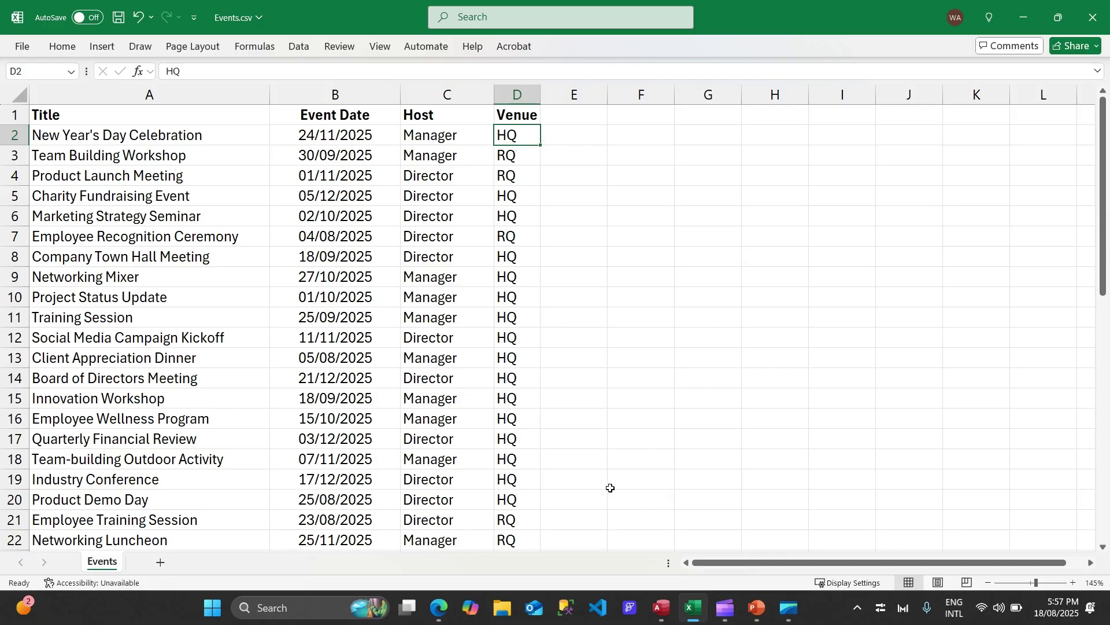
pyautogui.click(661, 607)
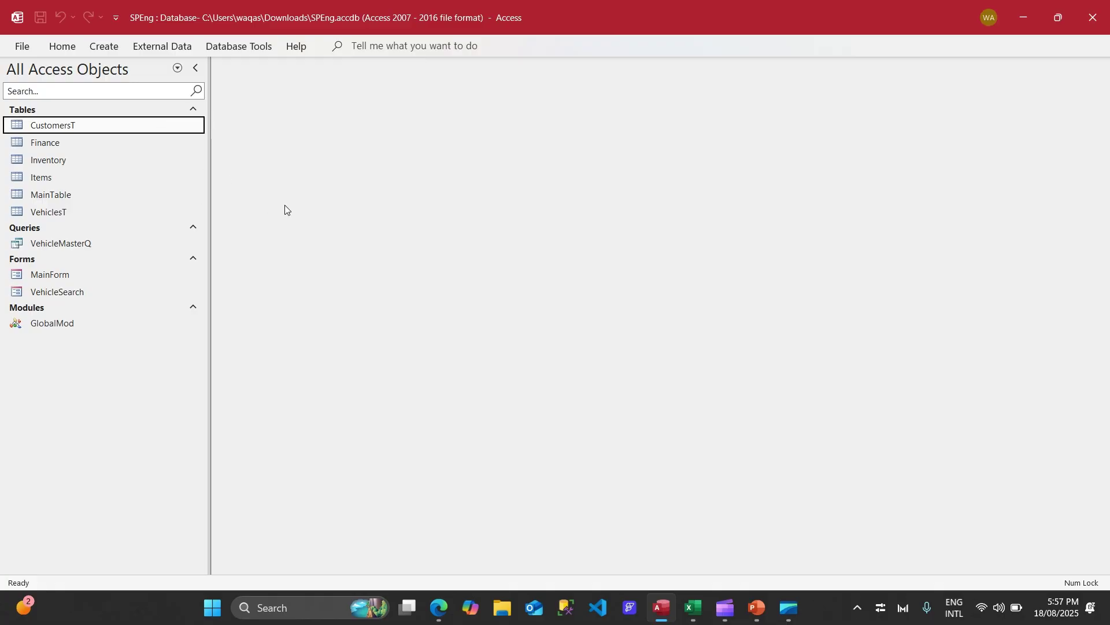
pyautogui.hotkey('alt', 'Tab')
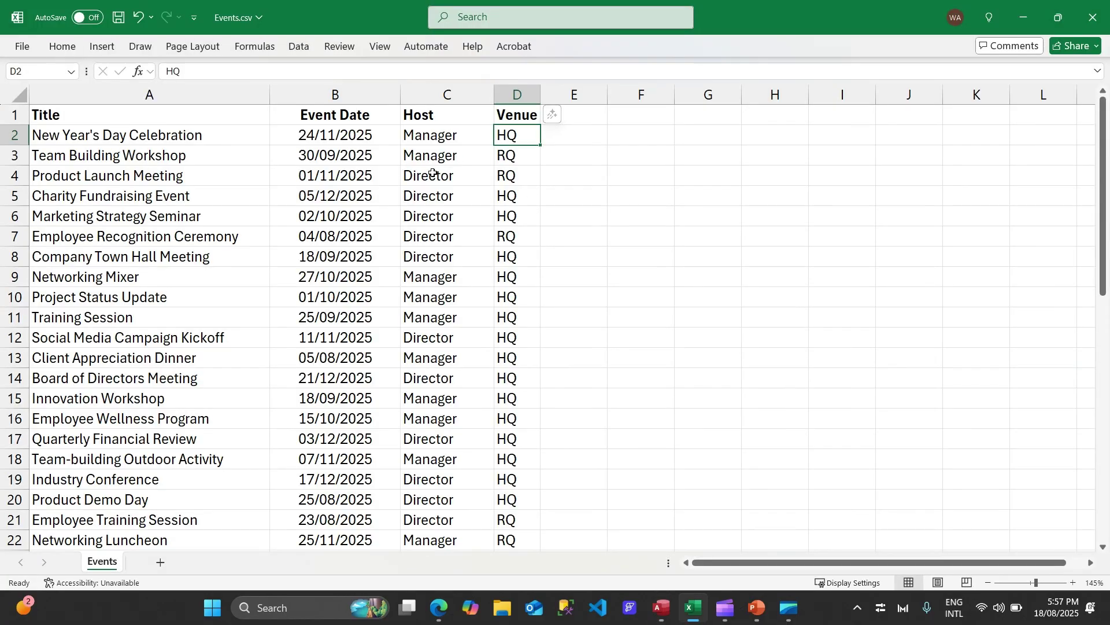
pyautogui.hotkey('alt', 'Tab')
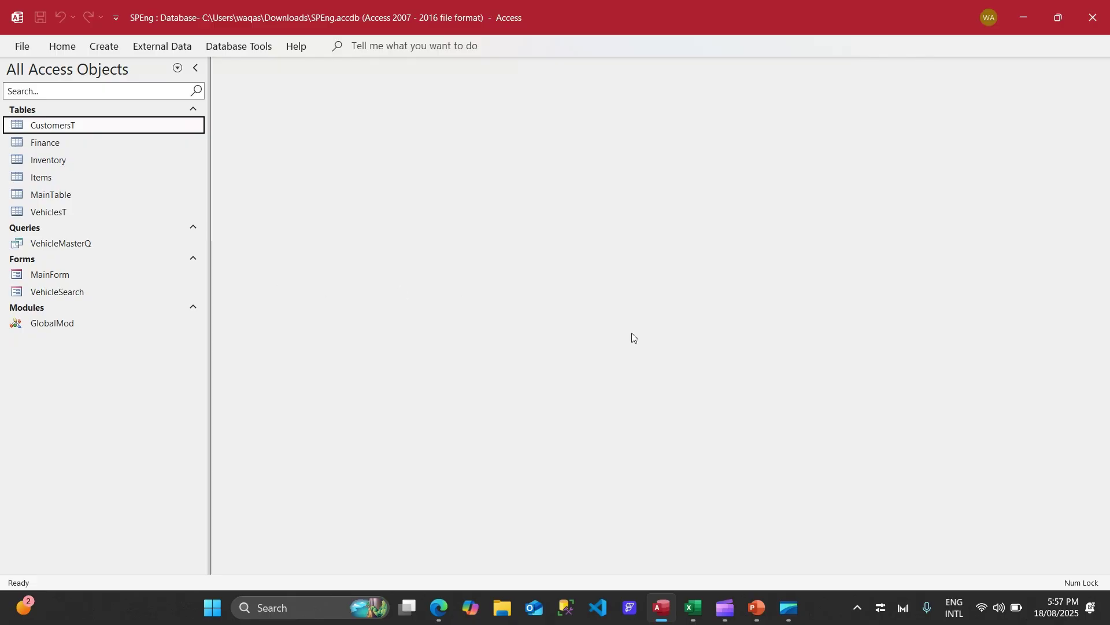
# Switch to Microsoft Lists in the Edge browser and look over the home page's templates and recent lists.
pyautogui.moveTo(439, 607)
pyautogui.click(403, 537)
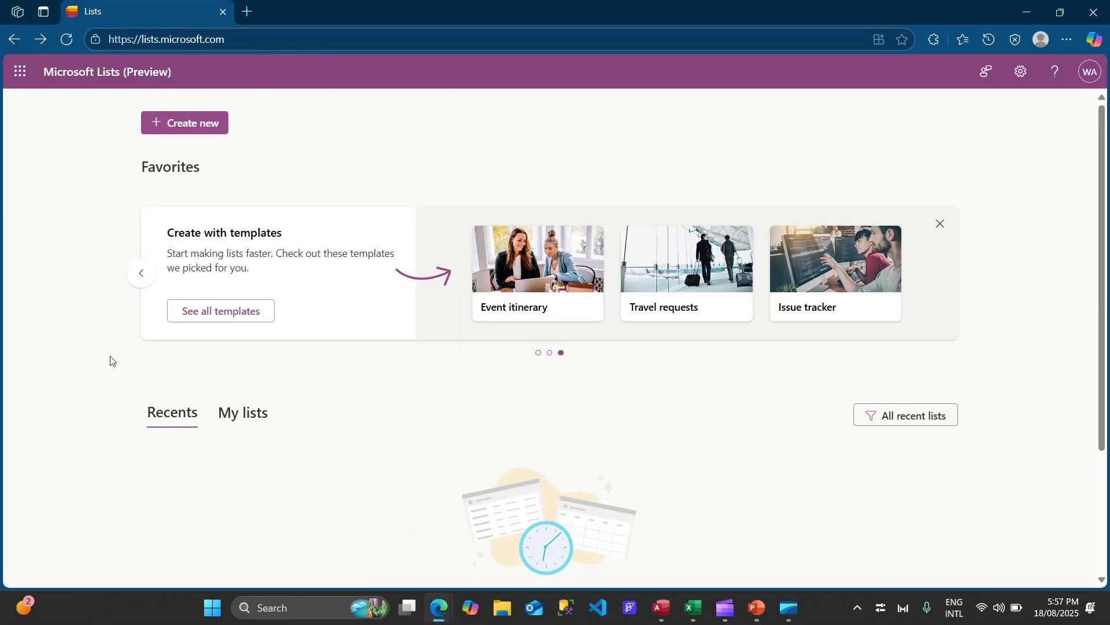
pyautogui.scroll(-2, 511, 443)
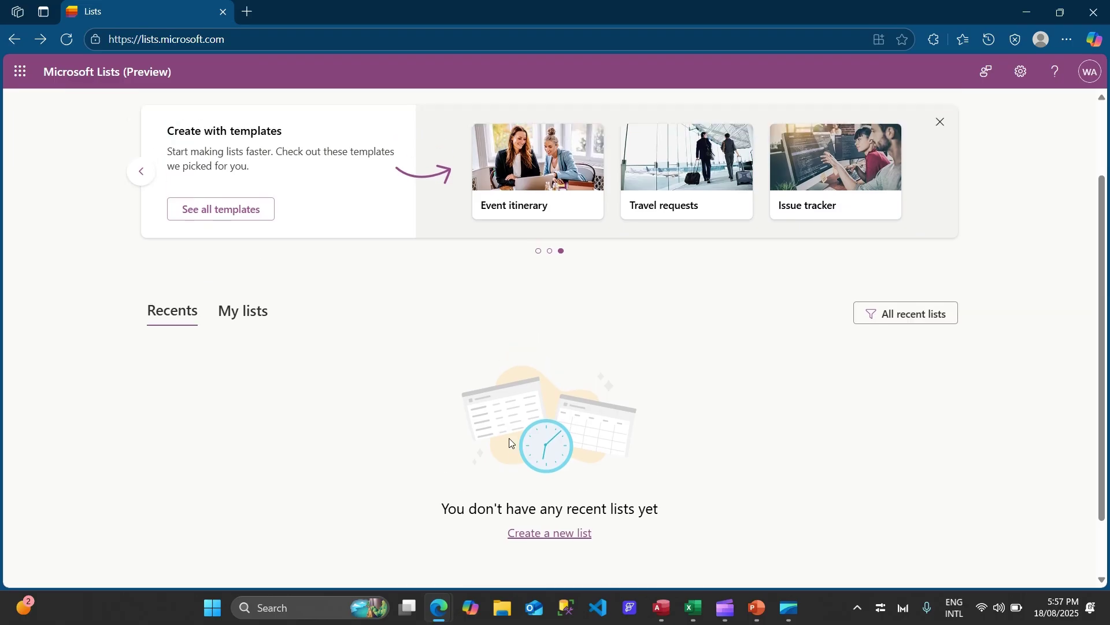
pyautogui.scroll(-1, 511, 443)
pyautogui.scroll(3, 512, 442)
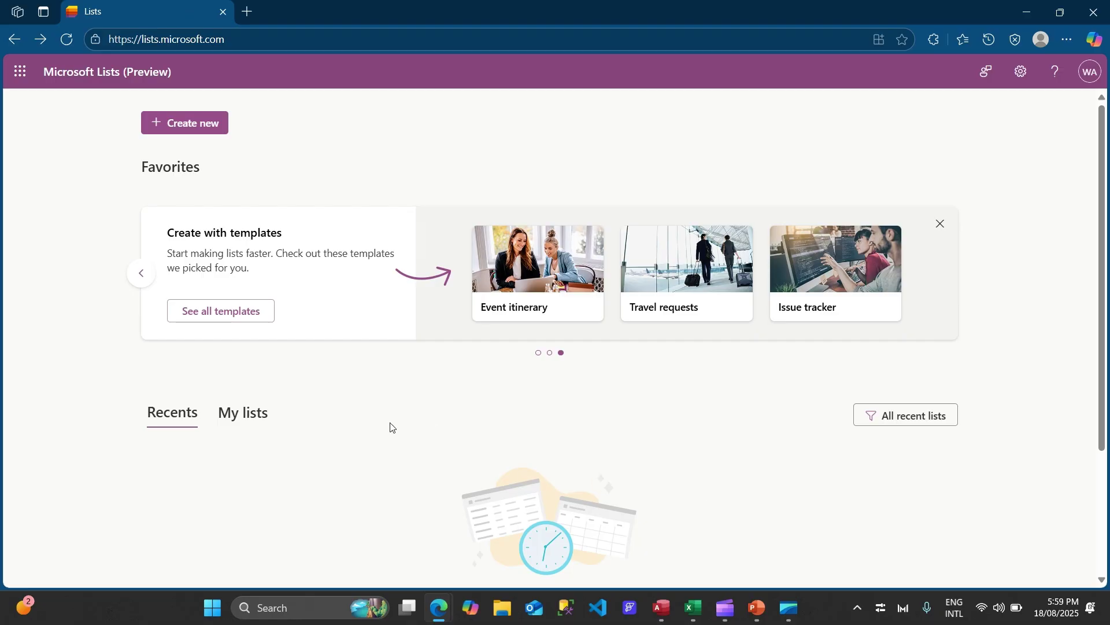
pyautogui.click(662, 608)
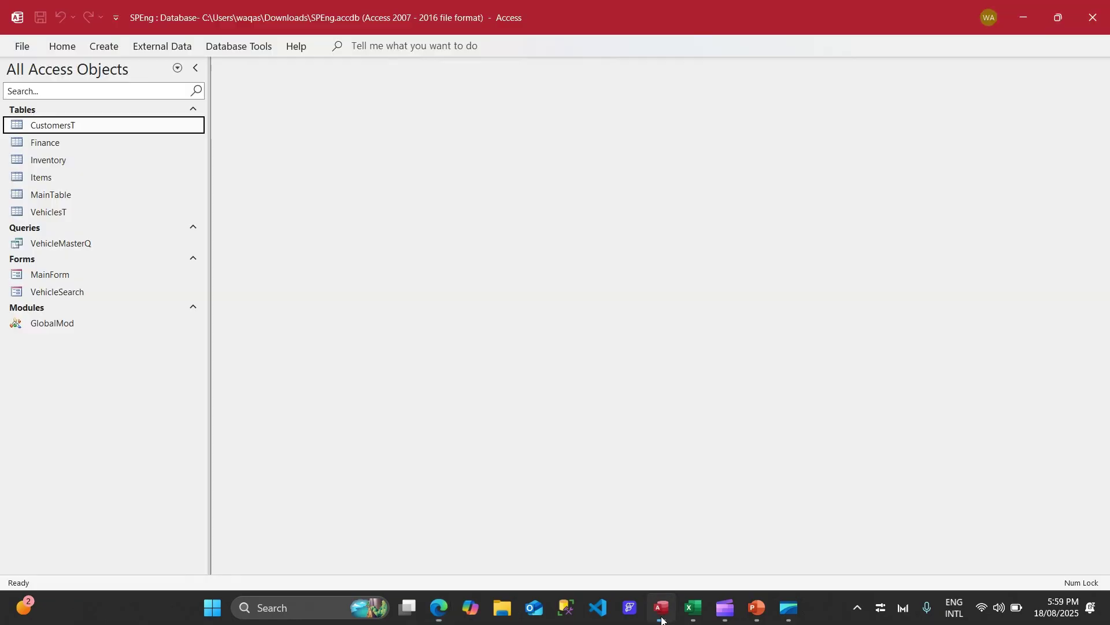
pyautogui.click(104, 46)
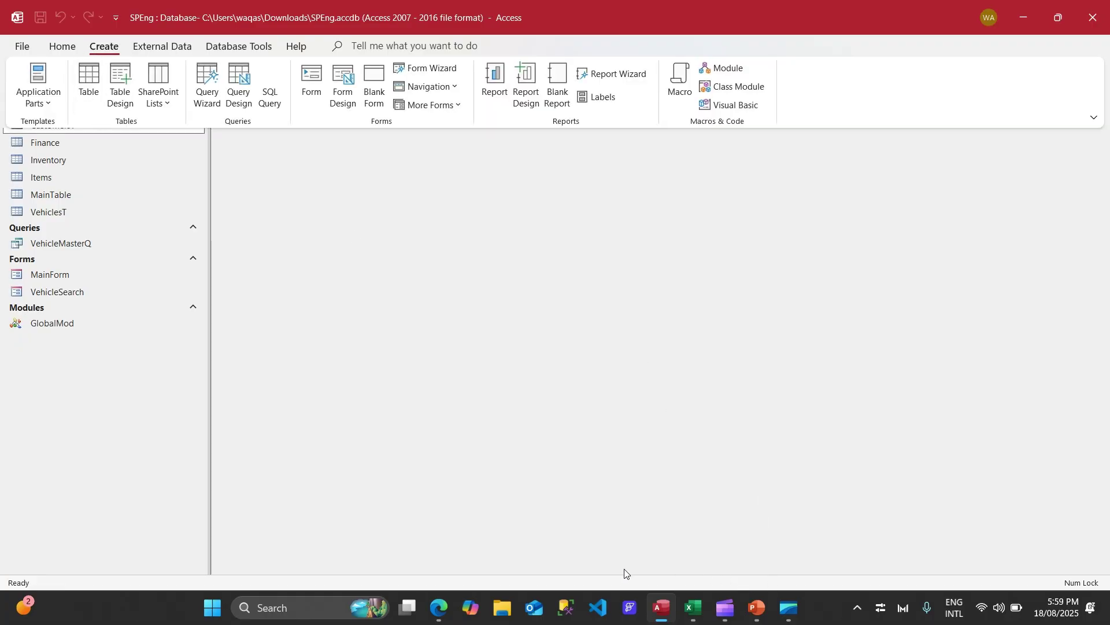
pyautogui.hotkey('alt', 'Tab')
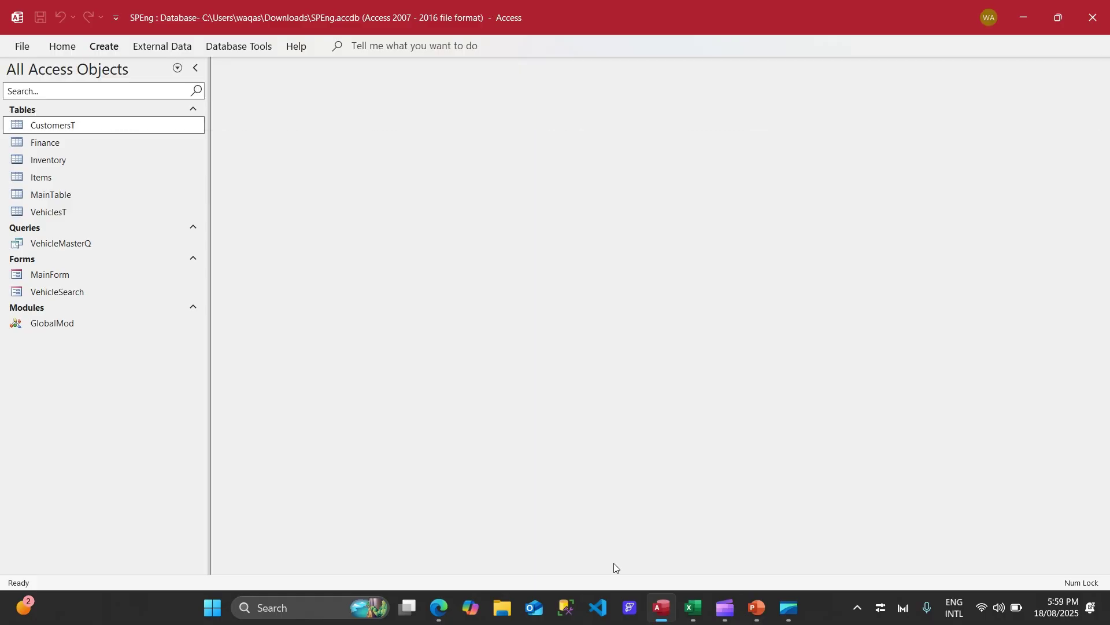
# Start a new list in Microsoft Lists and review the blank list types, import sources and templates offered.
pyautogui.click(149, 127)
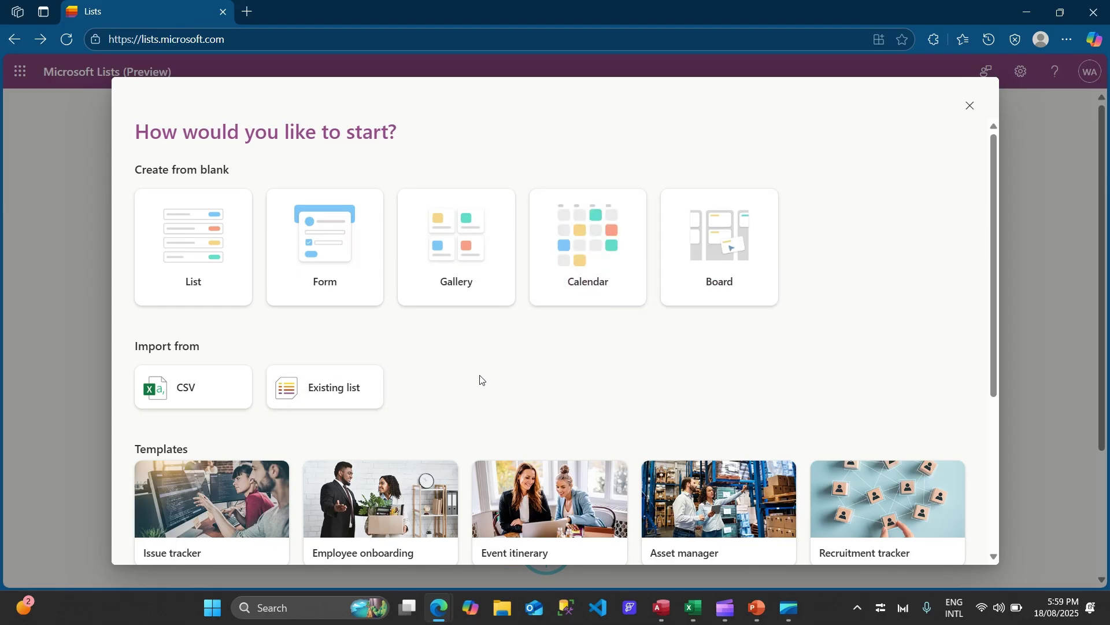
pyautogui.scroll(-1, 480, 376)
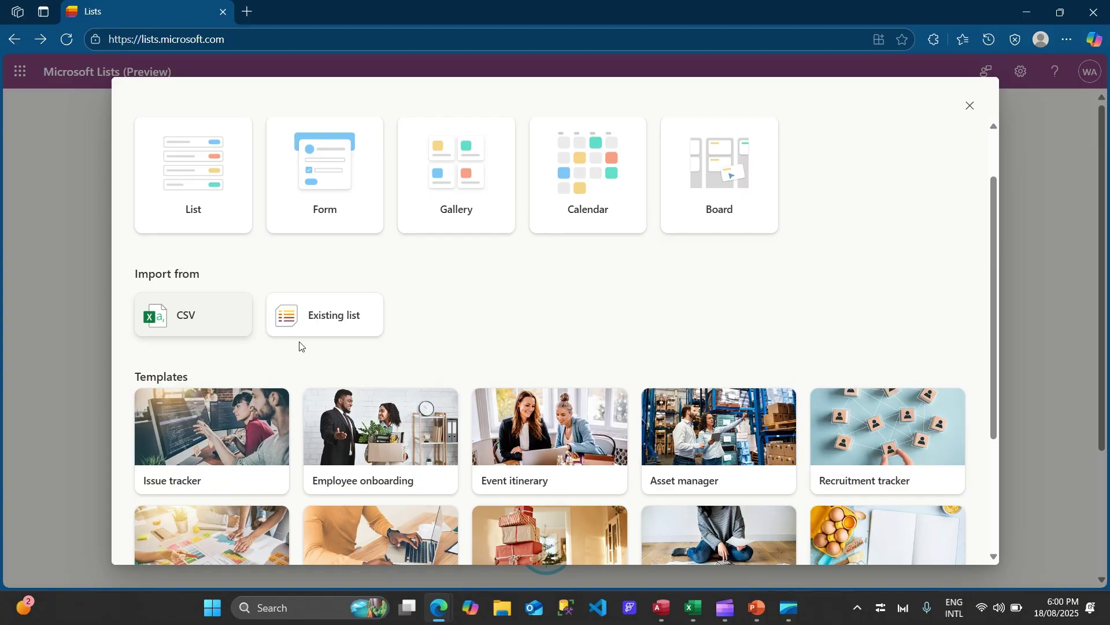
pyautogui.click(698, 615)
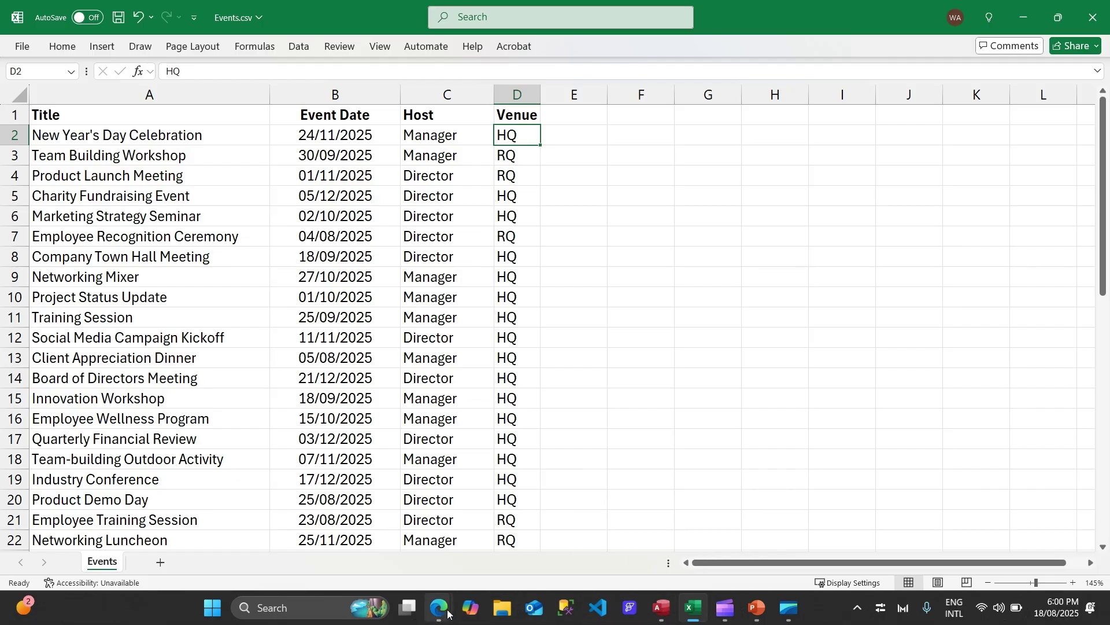
pyautogui.moveTo(439, 607)
pyautogui.click(359, 535)
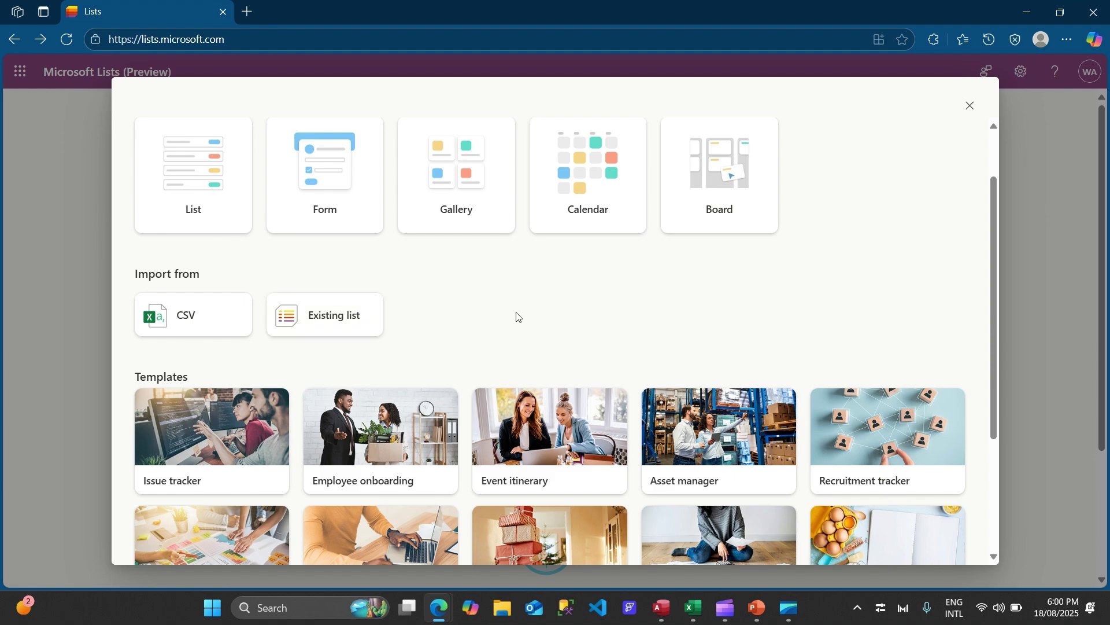
pyautogui.scroll(-3, 518, 312)
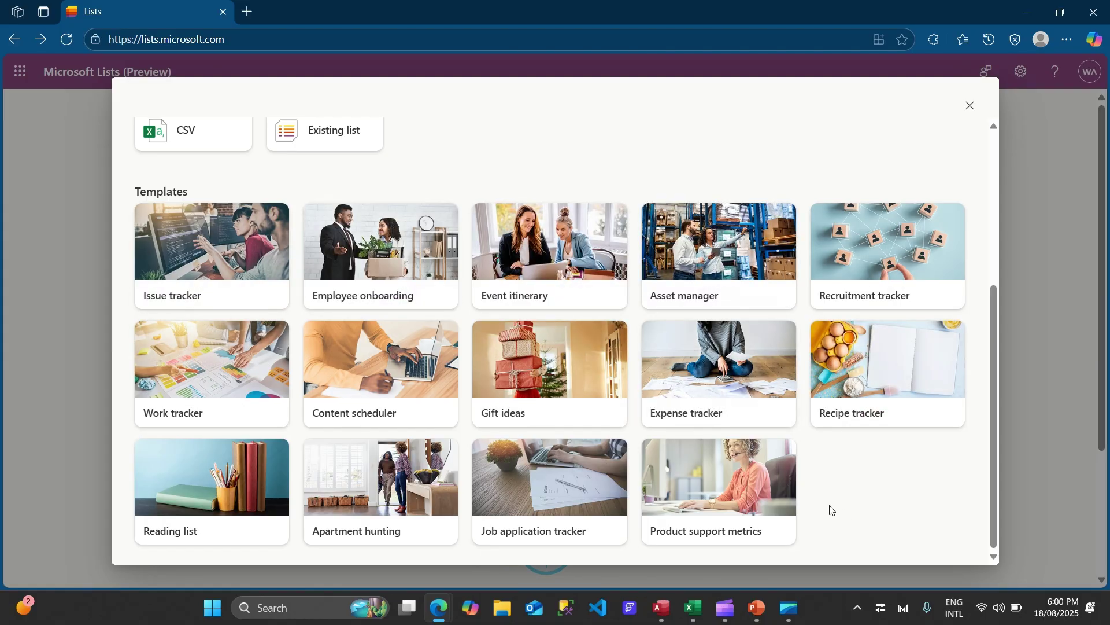
pyautogui.scroll(5, 833, 510)
# Create a blank list named Event Management.
pyautogui.moveTo(211, 249)
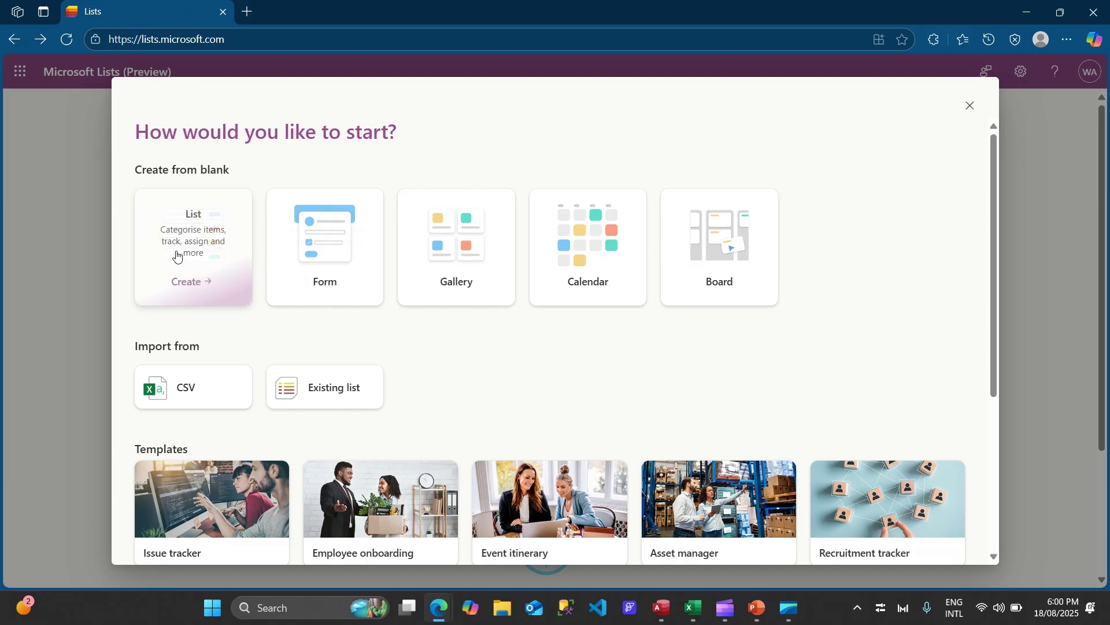
pyautogui.click(194, 283)
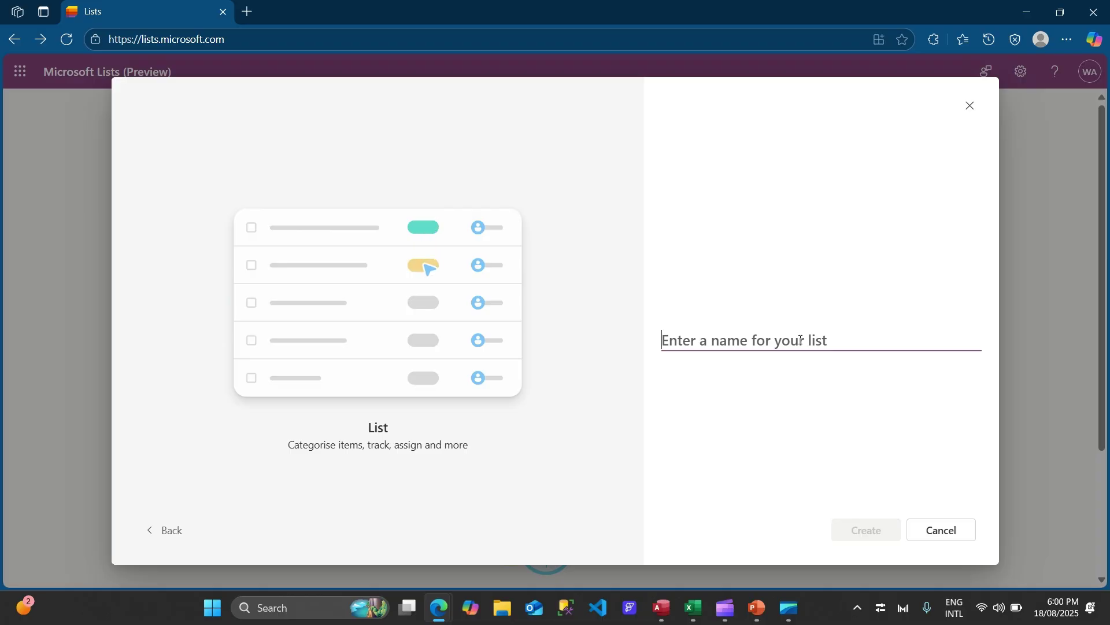
pyautogui.write('Eve')
pyautogui.write('nt')
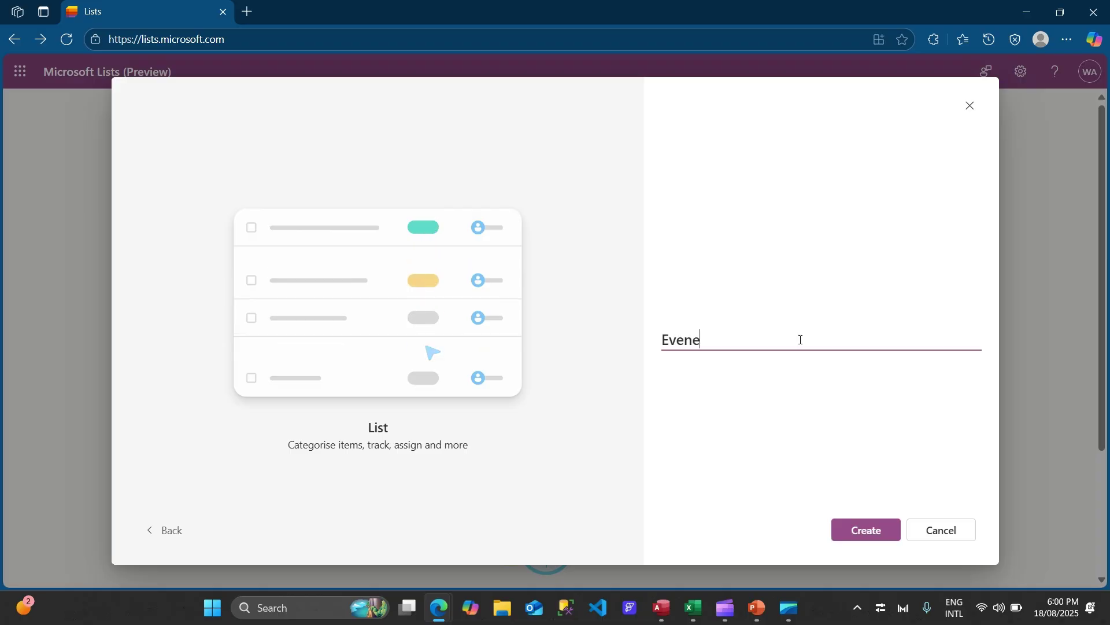
pyautogui.write(' Management')
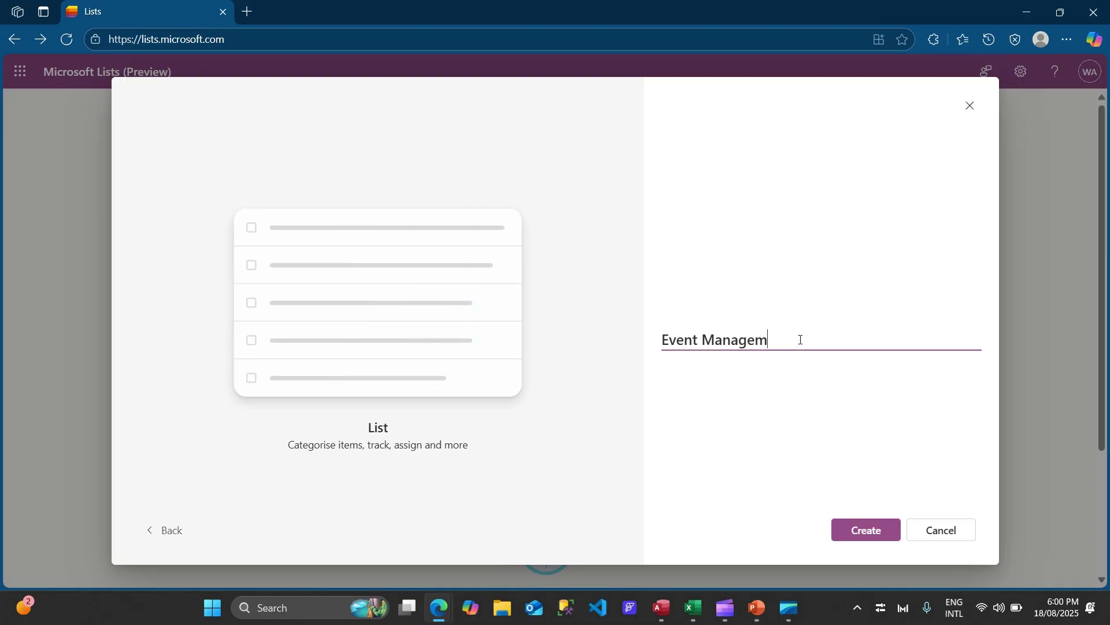
pyautogui.click(850, 533)
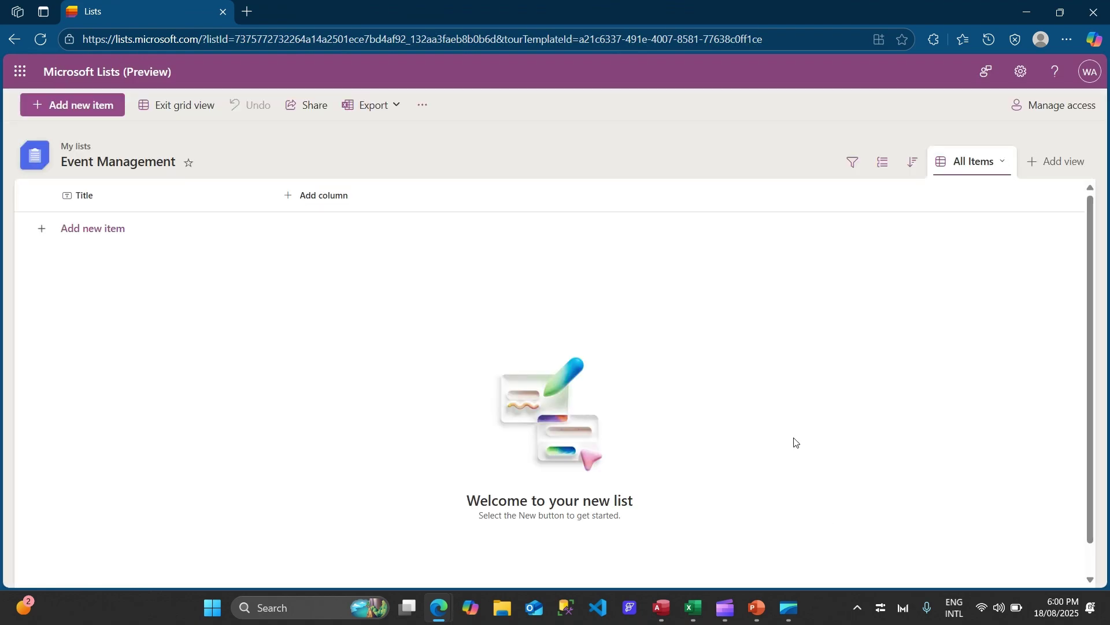
pyautogui.click(235, 219)
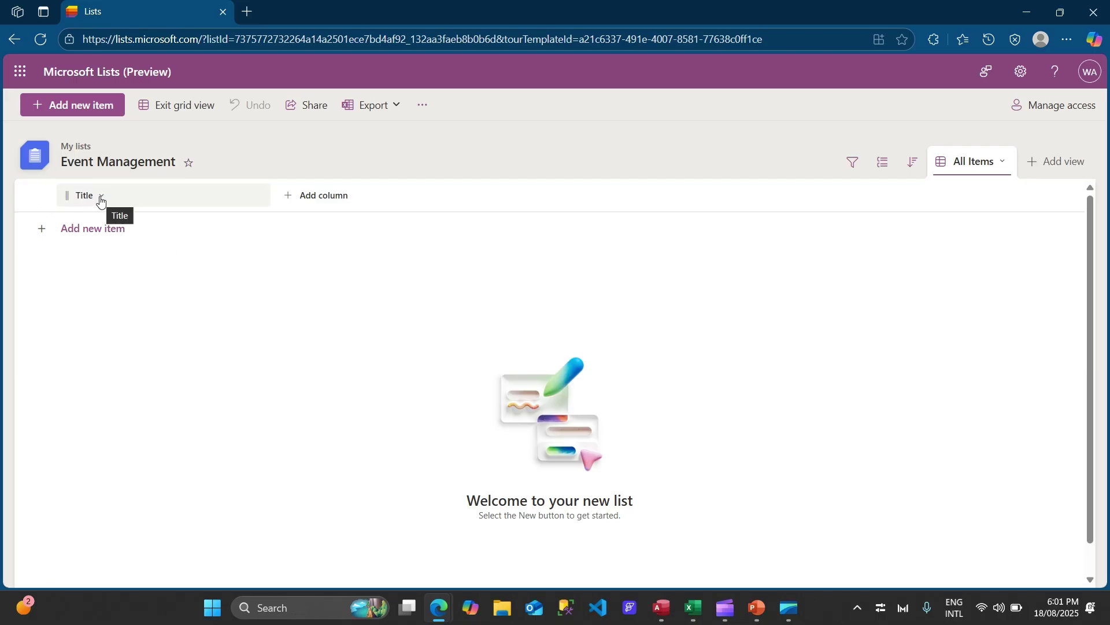
pyautogui.click(99, 200)
pyautogui.click(99, 204)
pyautogui.click(100, 199)
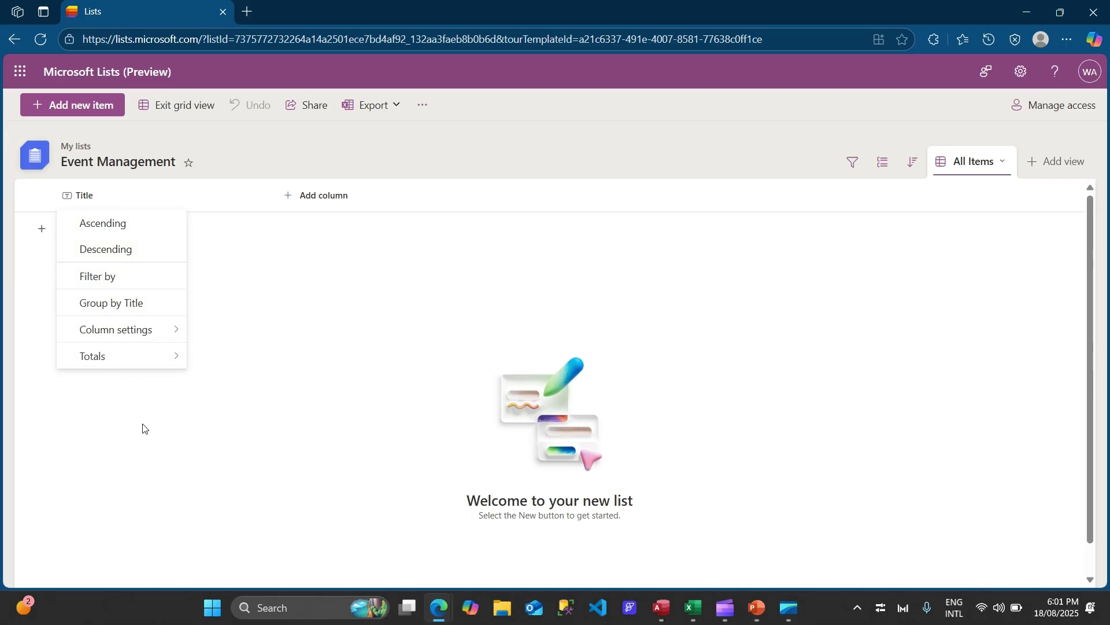
pyautogui.click(349, 324)
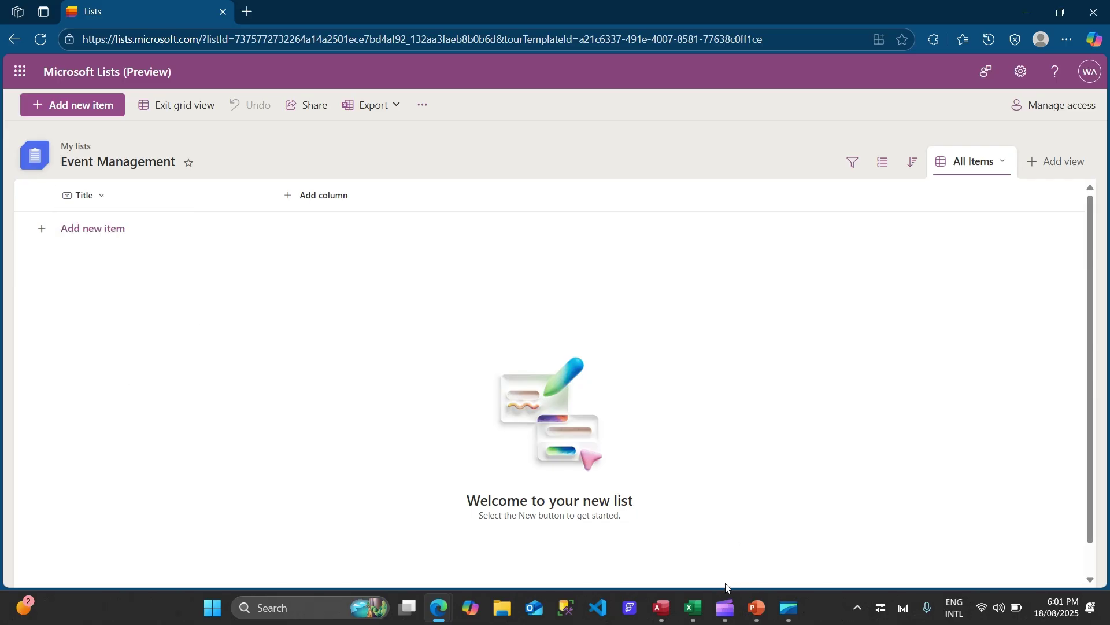
# Switch to Events.csv in Excel to check the Title column header, and return to Microsoft Lists.
pyautogui.click(694, 609)
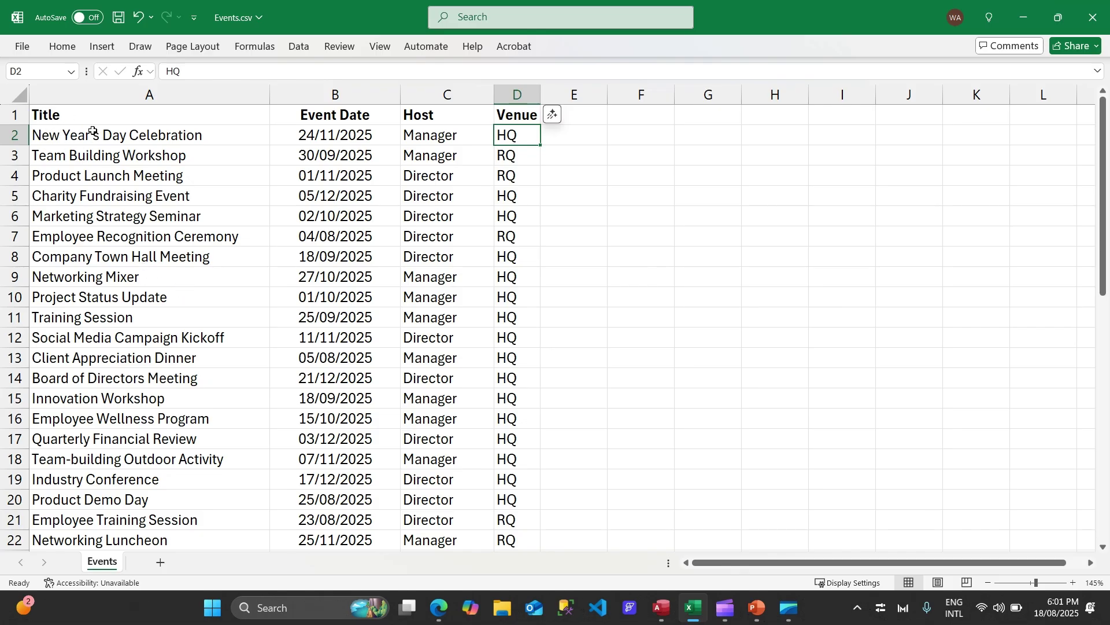
pyautogui.click(35, 114)
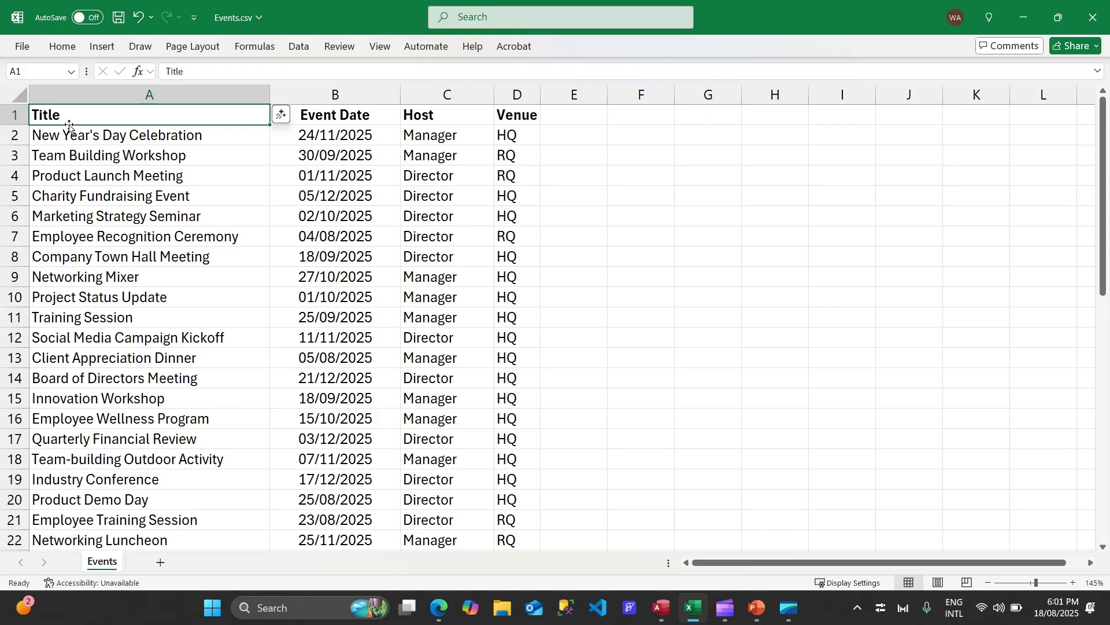
pyautogui.hotkey('alt', 'Tab')
# Rename the Title column of the Event Management list to Event Name.
pyautogui.click(102, 199)
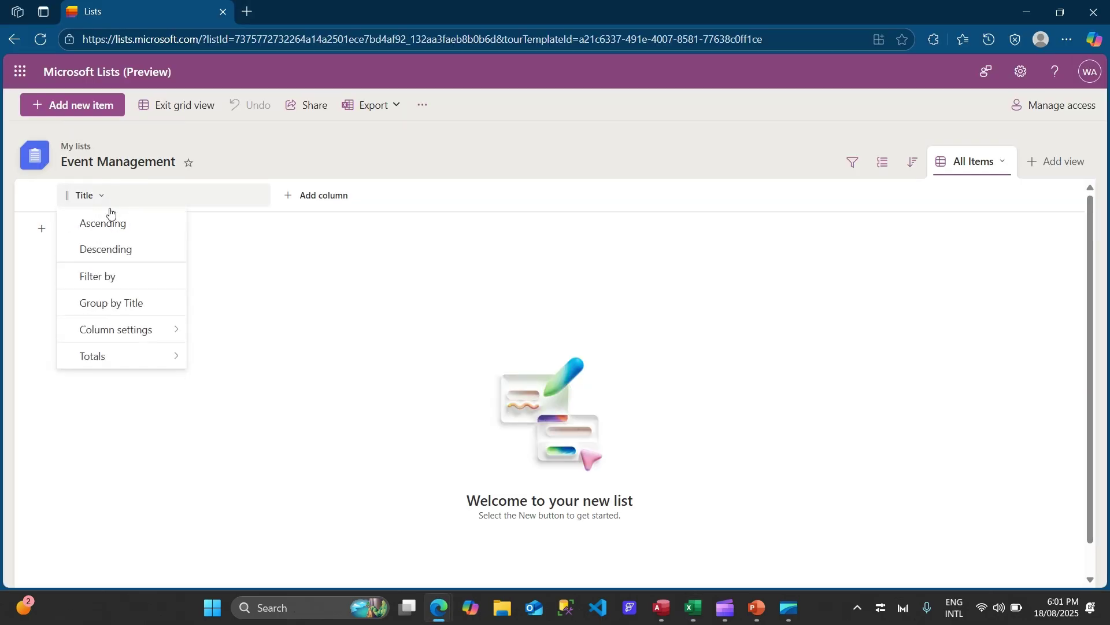
pyautogui.click(154, 328)
pyautogui.click(221, 334)
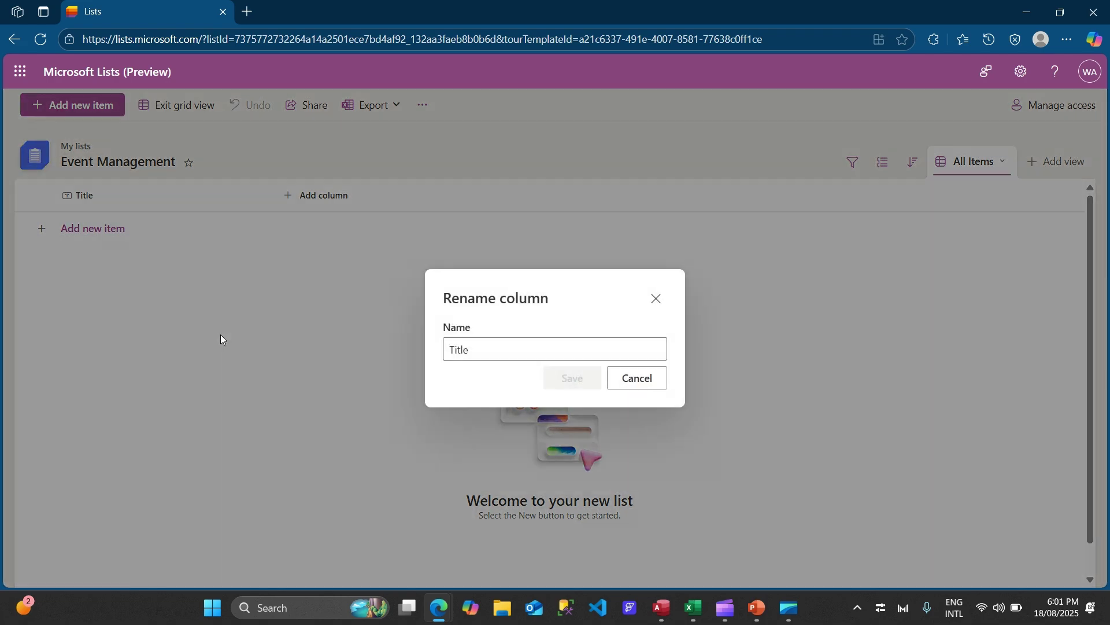
pyautogui.moveTo(480, 349); pyautogui.dragTo(408, 345)
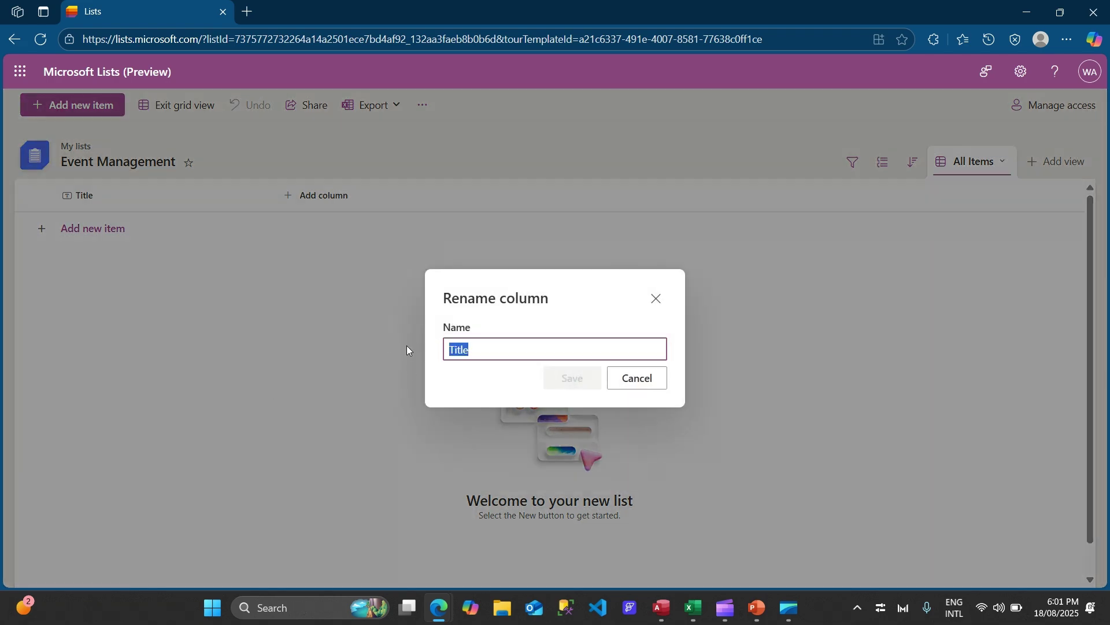
pyautogui.write('E')
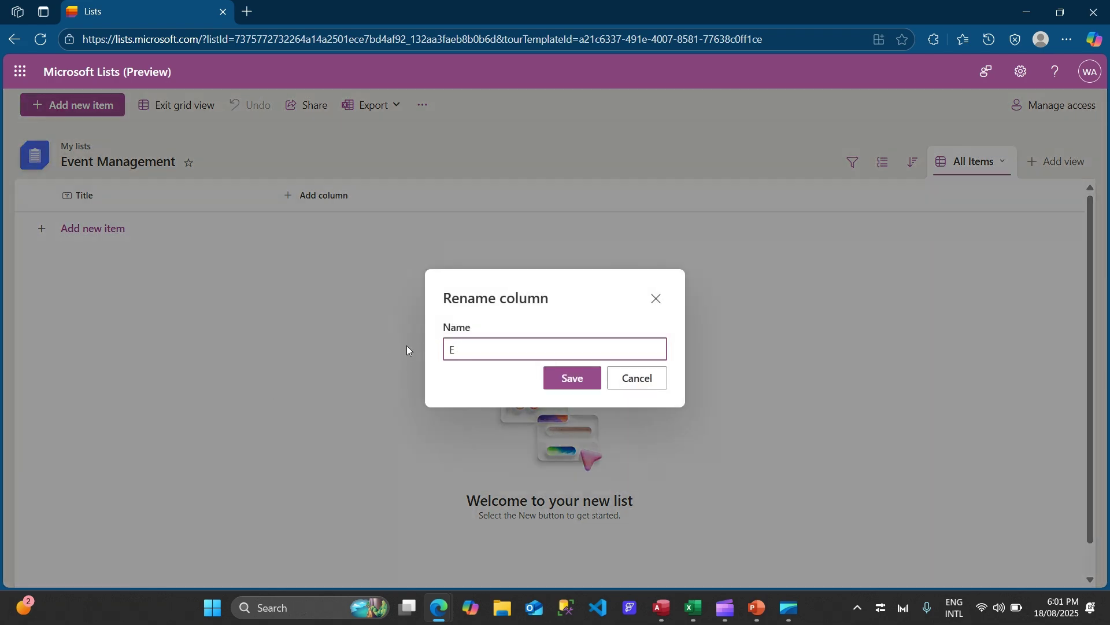
pyautogui.write('vent Name')
pyautogui.click(565, 379)
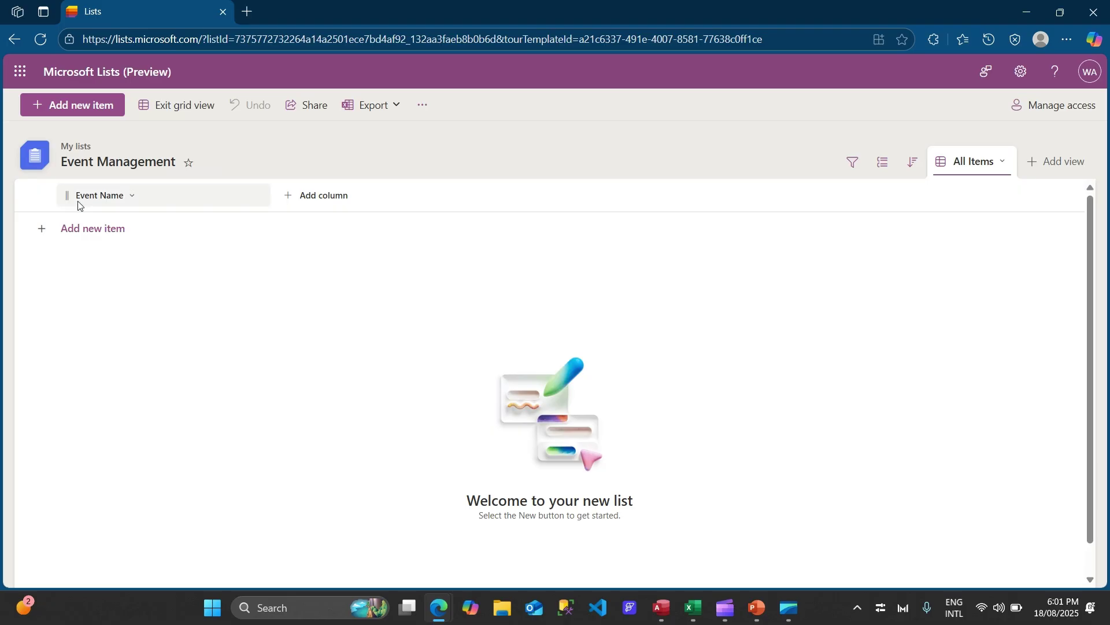
# Switch to Events.csv in Excel to check the Event Date column header, and return to Microsoft Lists.
pyautogui.hotkey('alt', 'Tab')
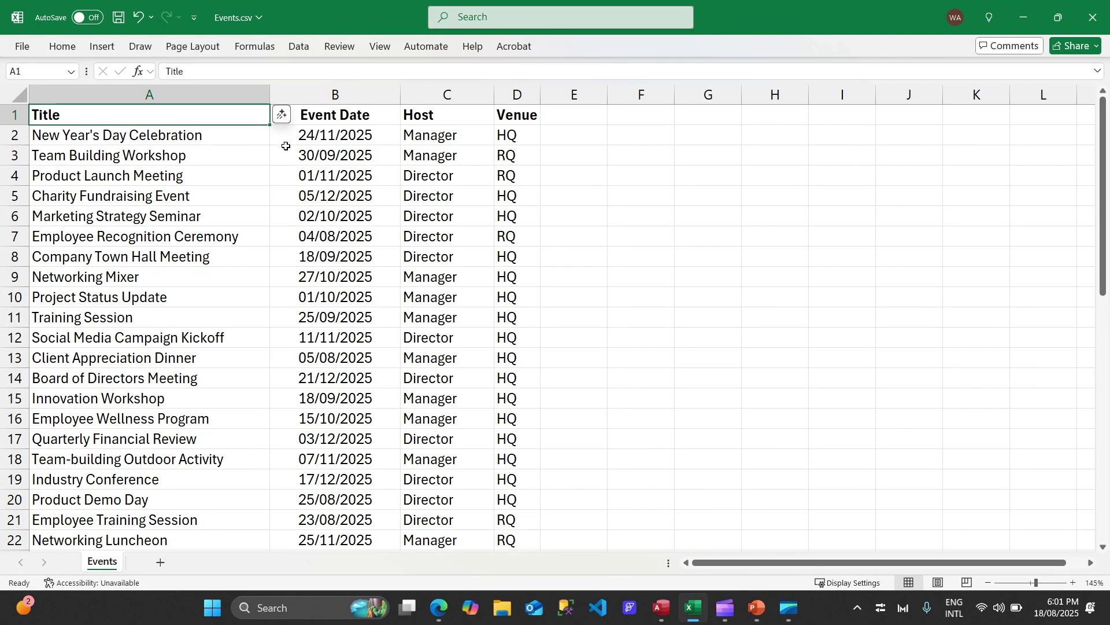
pyautogui.click(280, 114)
pyautogui.hotkey('alt', 'Tab')
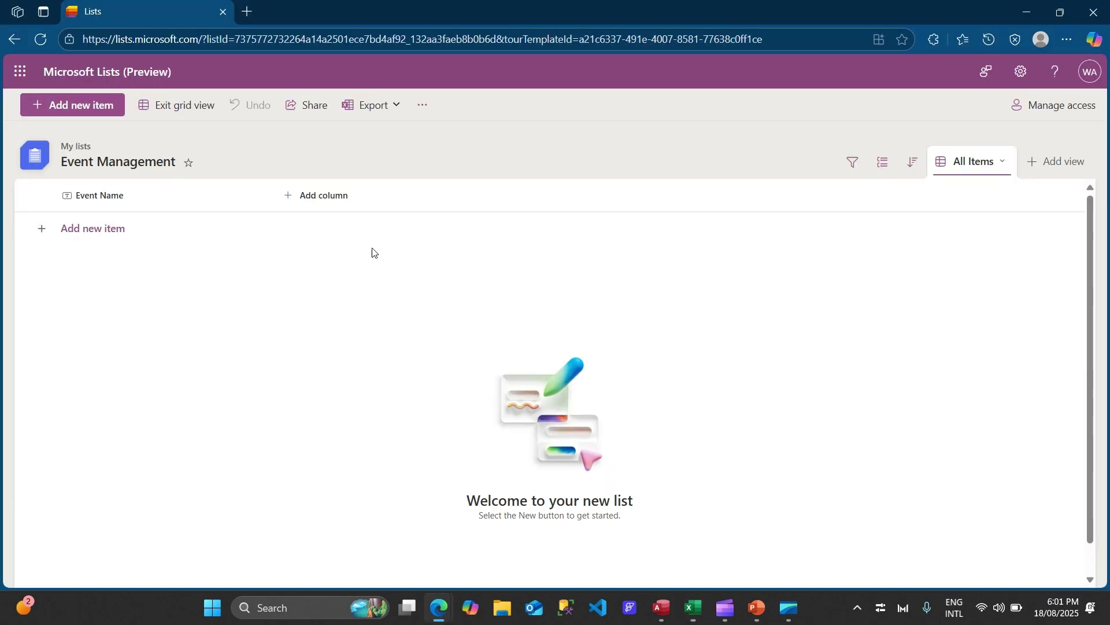
# Start adding a column after Event Name and look through the column types offered.
pyautogui.click(288, 198)
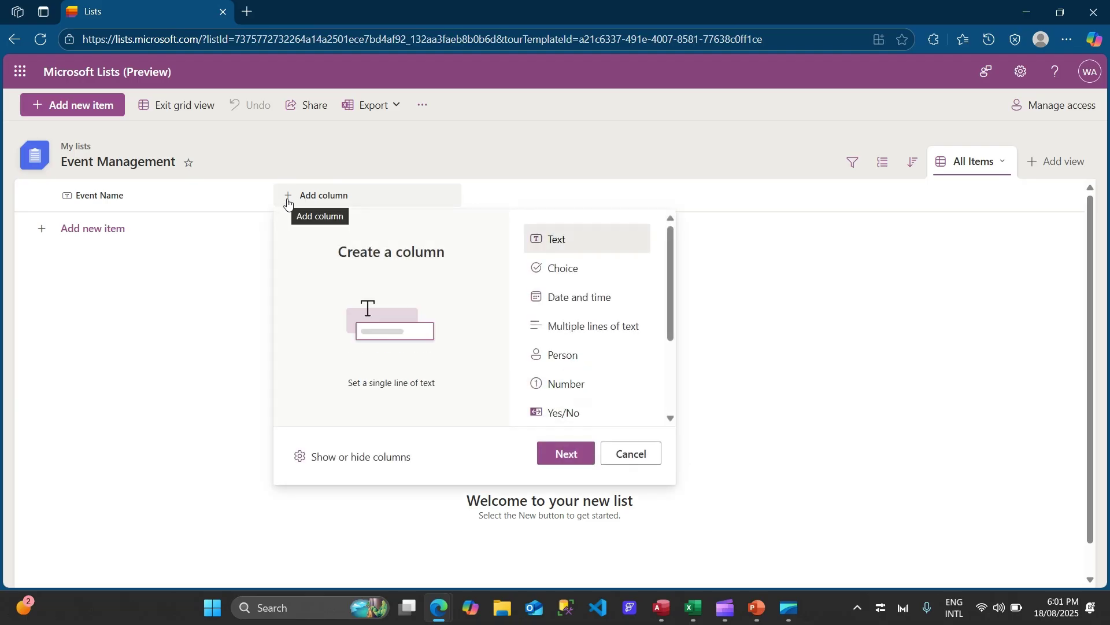
pyautogui.click(288, 202)
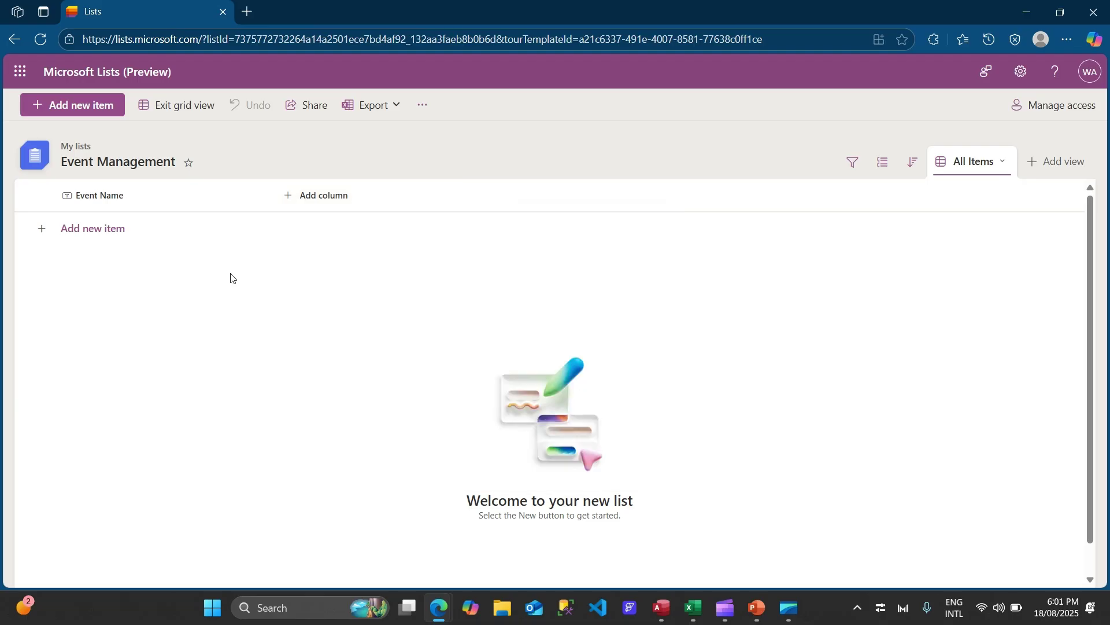
pyautogui.click(286, 199)
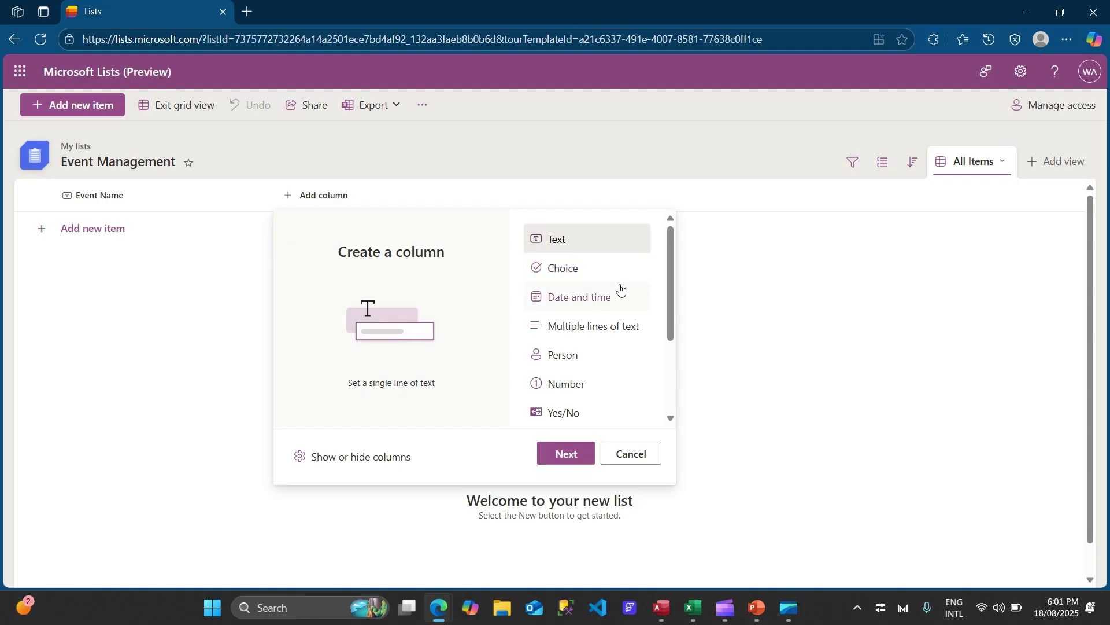
pyautogui.scroll(-2, 618, 295)
pyautogui.scroll(2, 622, 422)
# Switch to the SPEng database in Access, open the CustomersT table in Design View, review the Mobile field's data types, and return to Lists.
pyautogui.click(662, 607)
pyautogui.click(94, 53)
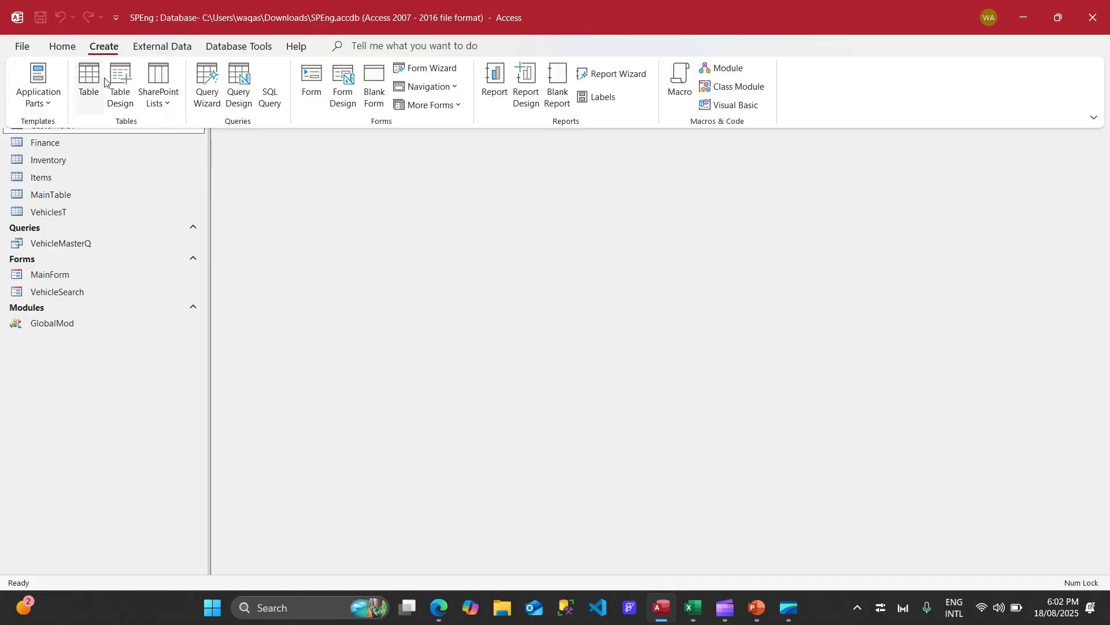
pyautogui.click(213, 181)
pyautogui.rightClick(78, 123)
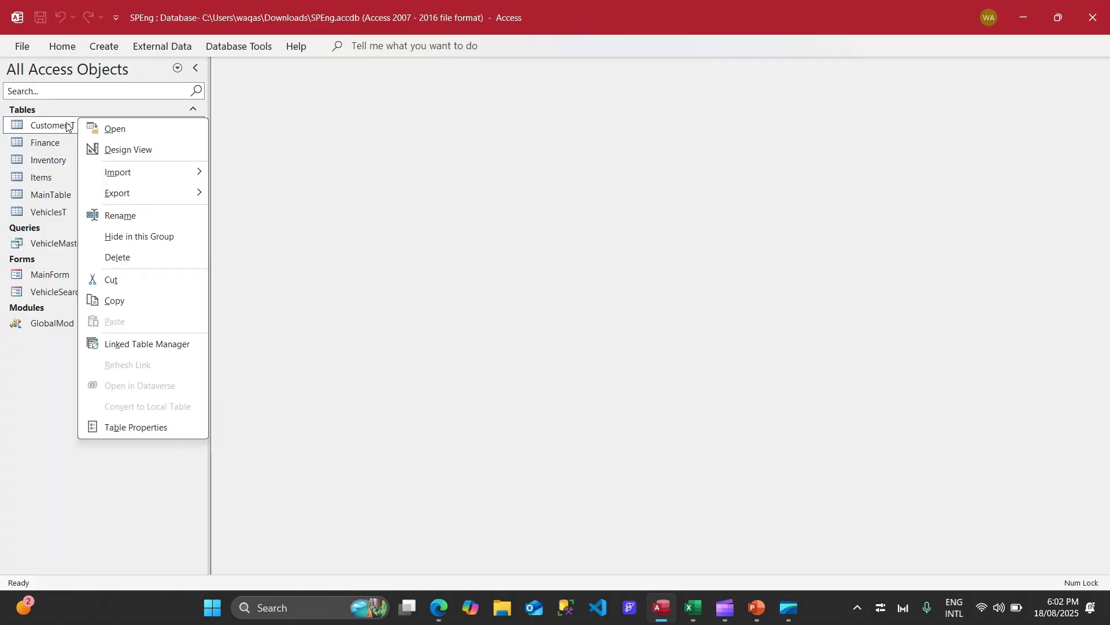
pyautogui.click(115, 154)
pyautogui.click(419, 147)
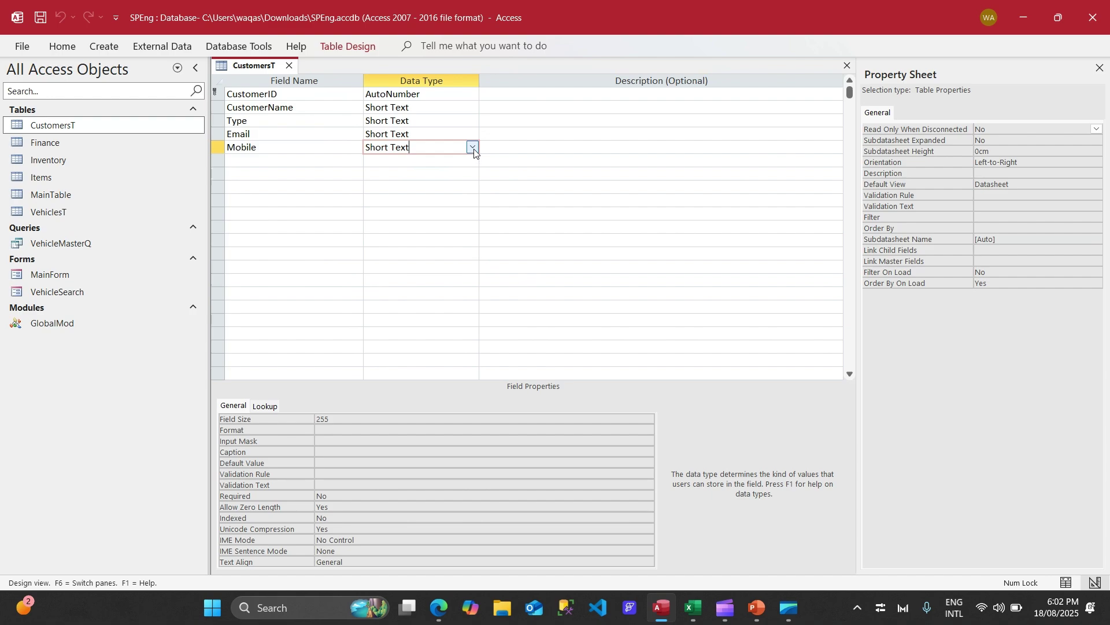
pyautogui.click(472, 147)
pyautogui.hotkey('alt', 'Tab')
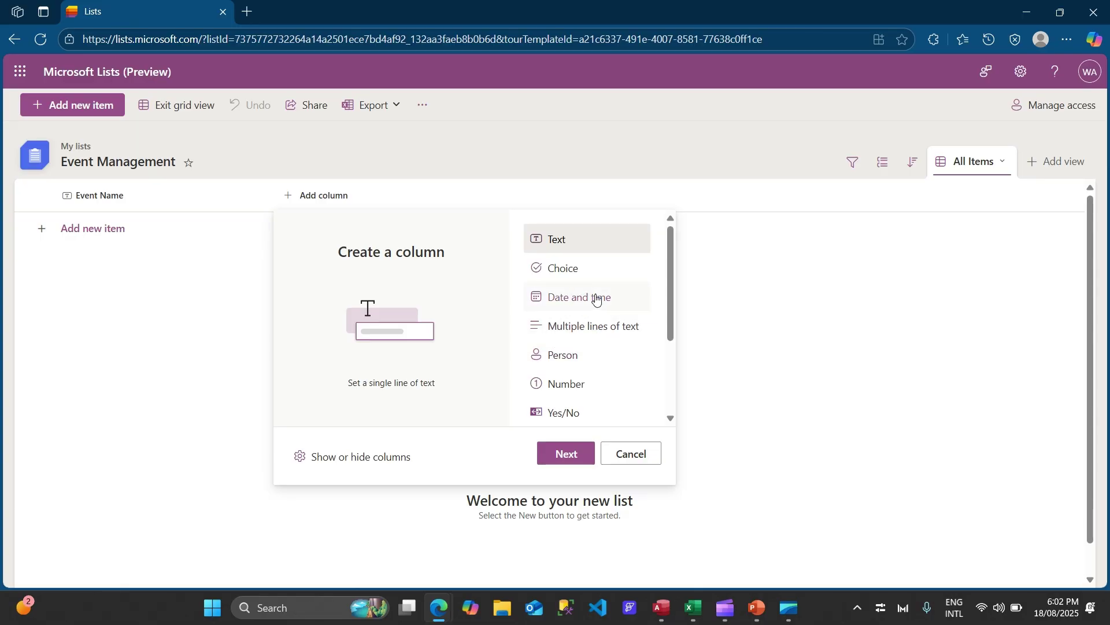
# Check the Event Date column in Events.csv in Excel, and set up a Date and time column named Event Date in Microsoft Lists.
pyautogui.click(694, 608)
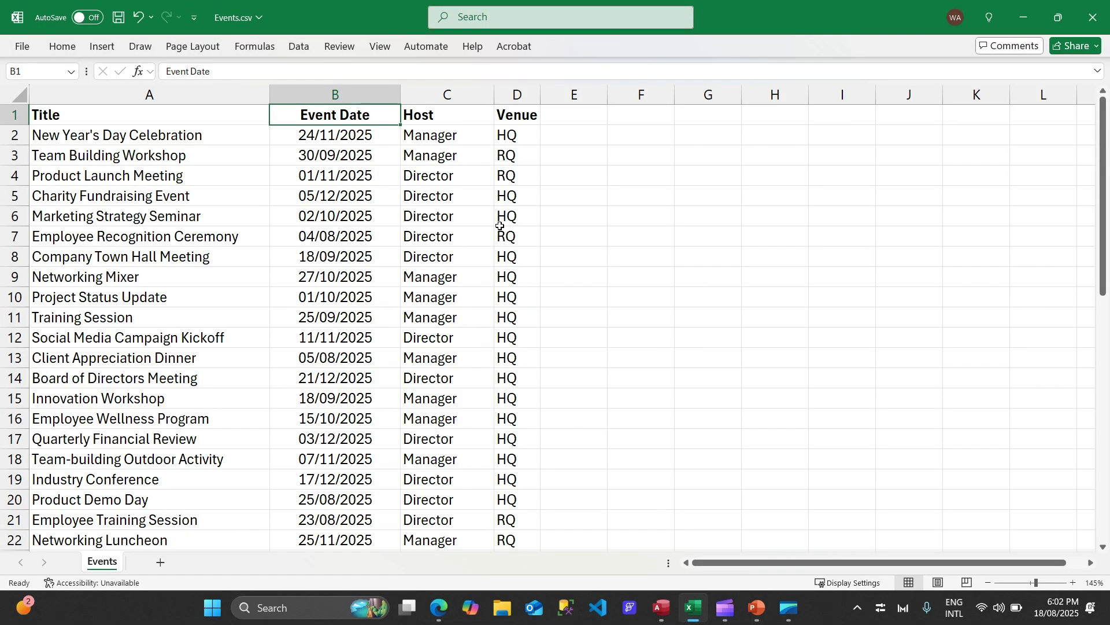
pyautogui.hotkey('alt', 'Tab')
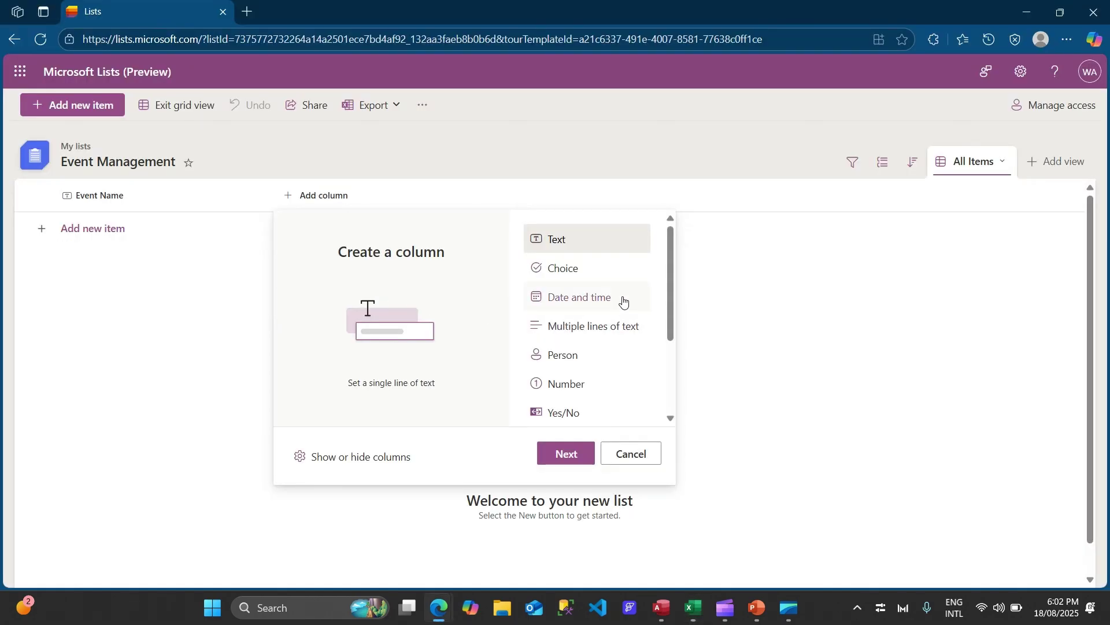
pyautogui.click(577, 306)
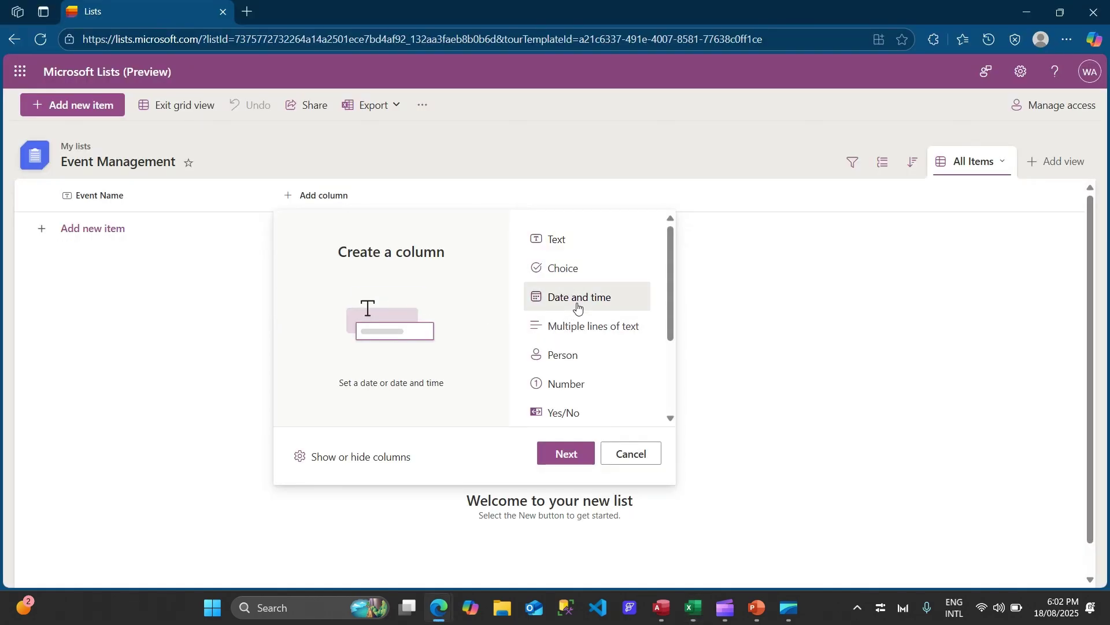
pyautogui.click(565, 454)
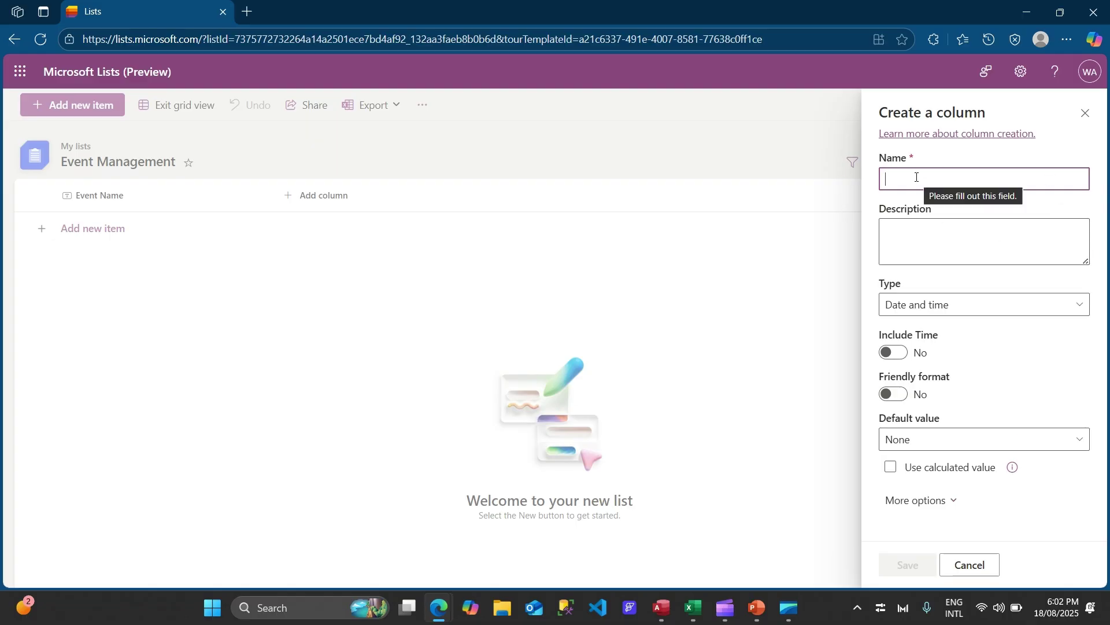
pyautogui.write('Ev')
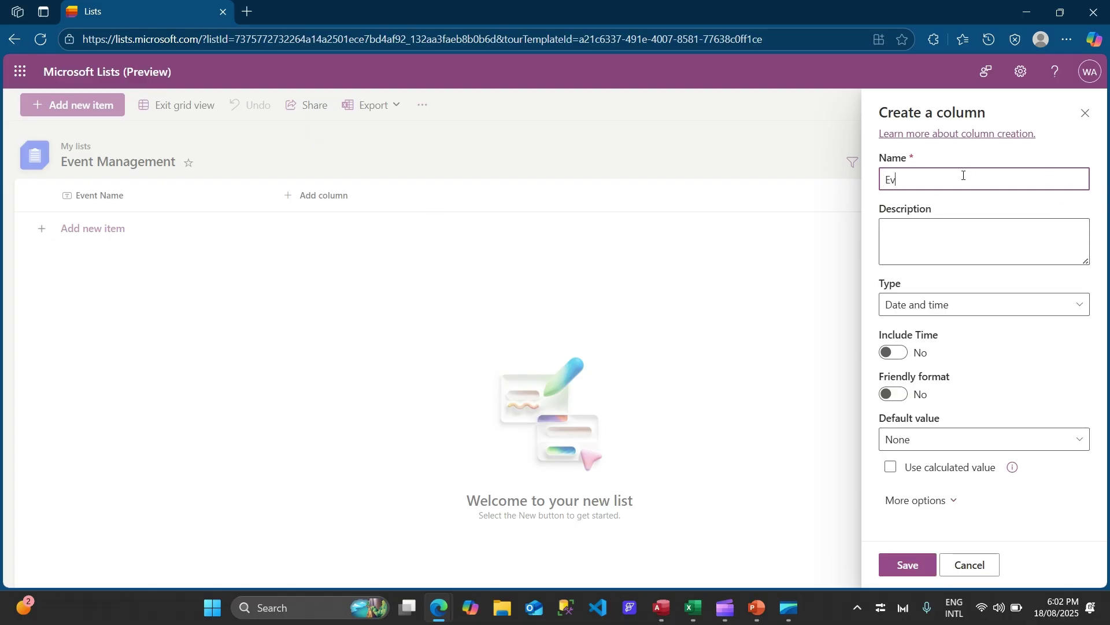
pyautogui.write('ent Date')
pyautogui.click(944, 308)
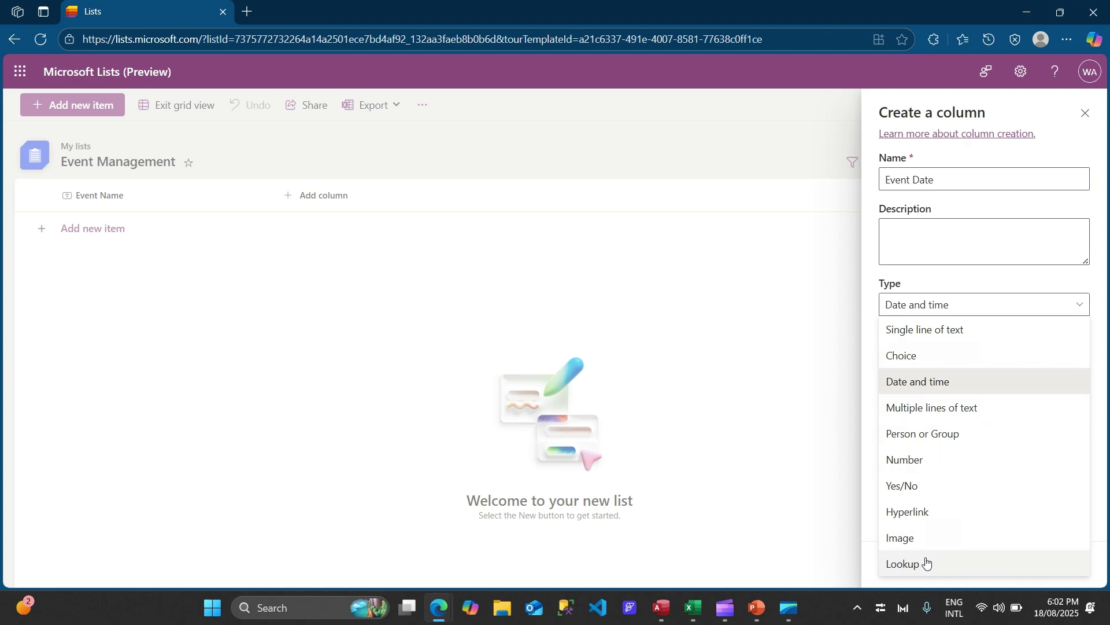
pyautogui.click(934, 392)
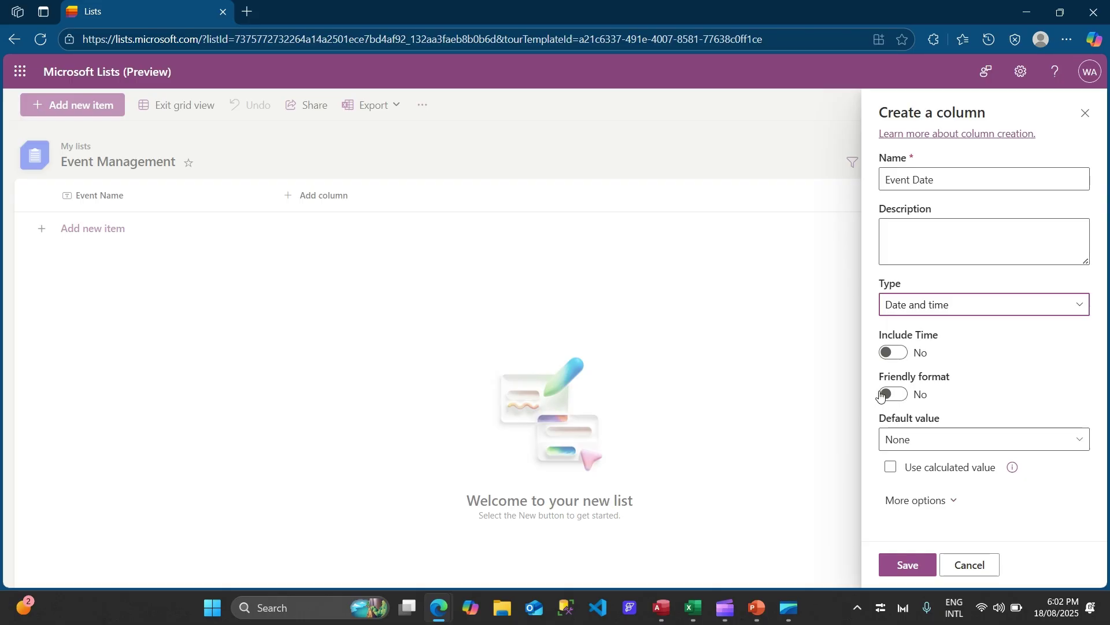
# Switch to Events.csv in Excel to check the format of the first event's date, and return to Microsoft Lists.
pyautogui.click(693, 607)
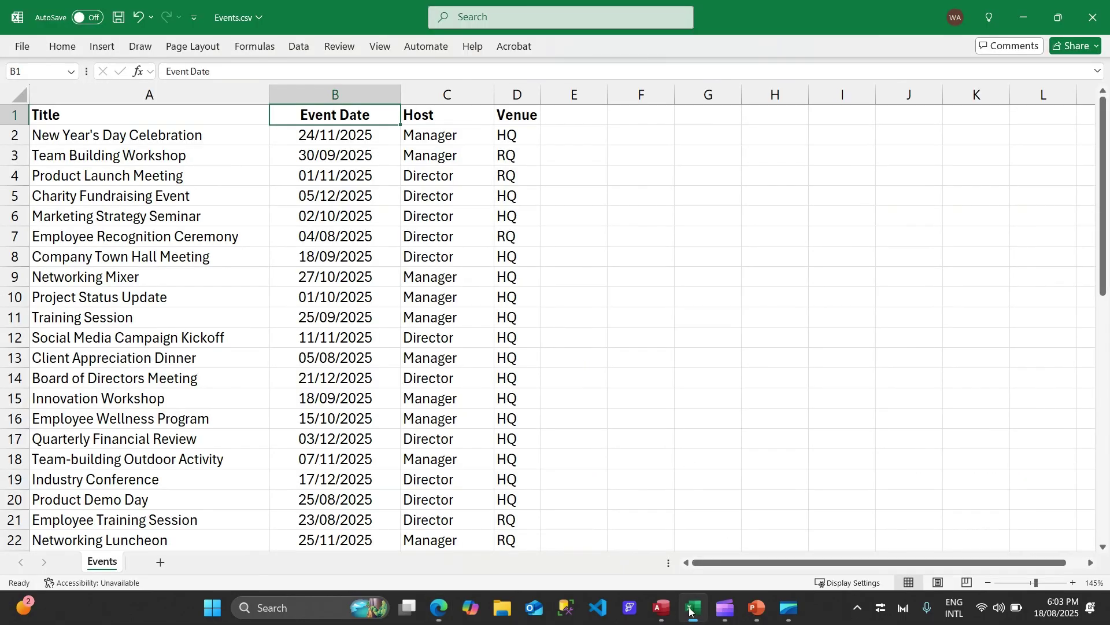
pyautogui.click(321, 135)
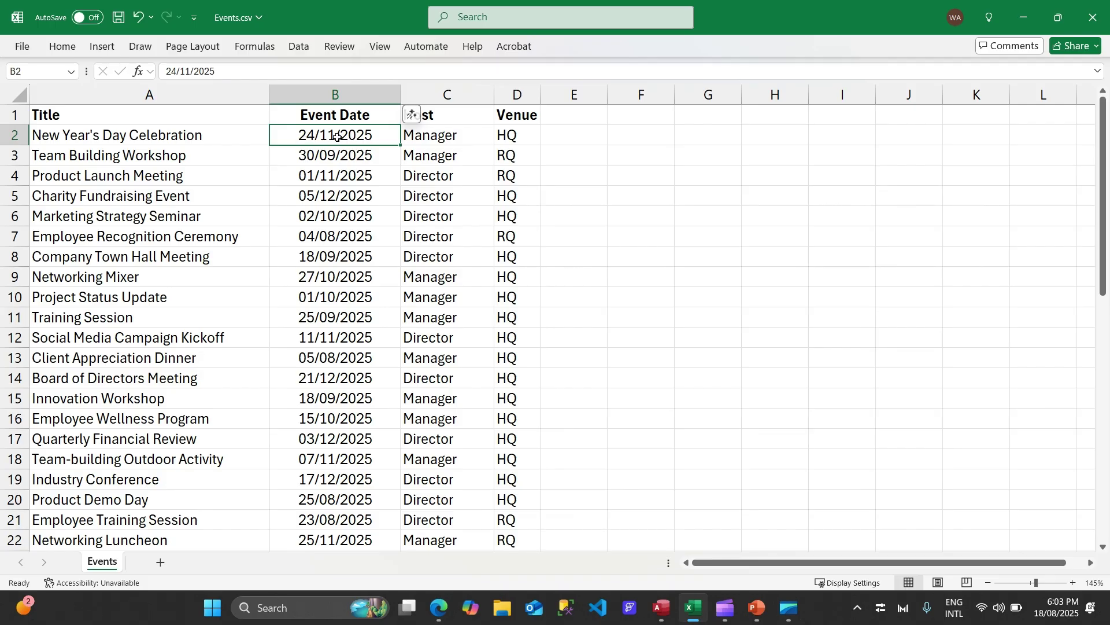
pyautogui.hotkey('alt', 'Tab')
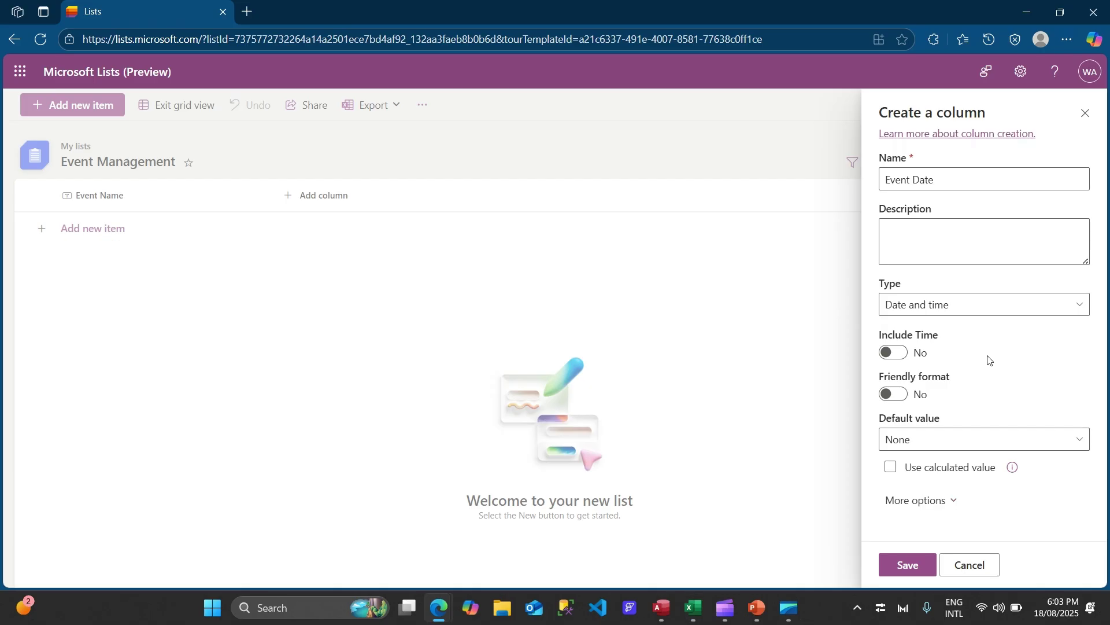
# Compare the Event Date column's additional options with the CustomersT field properties in Access, and require the list column to contain information.
pyautogui.click(941, 507)
pyautogui.scroll(-2, 943, 492)
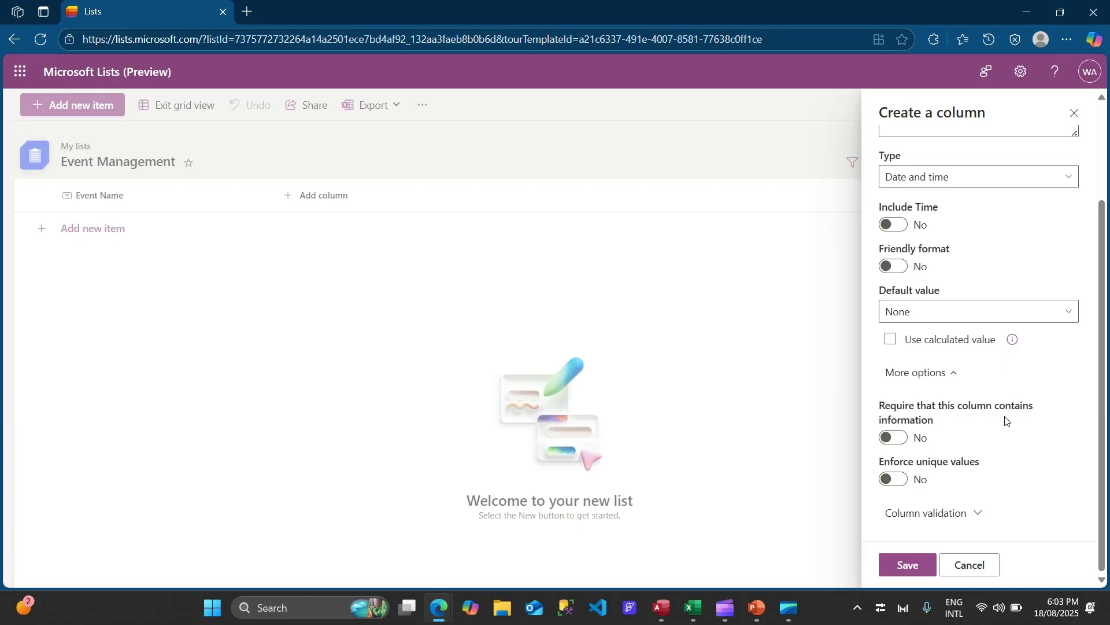
pyautogui.click(662, 608)
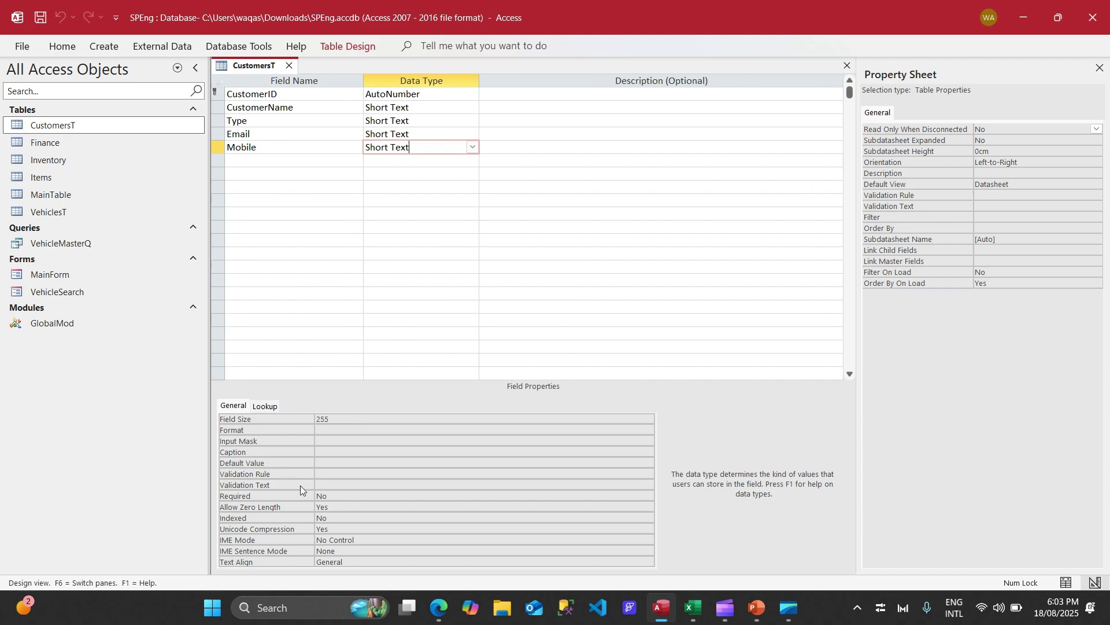
pyautogui.hotkey('alt', 'Tab')
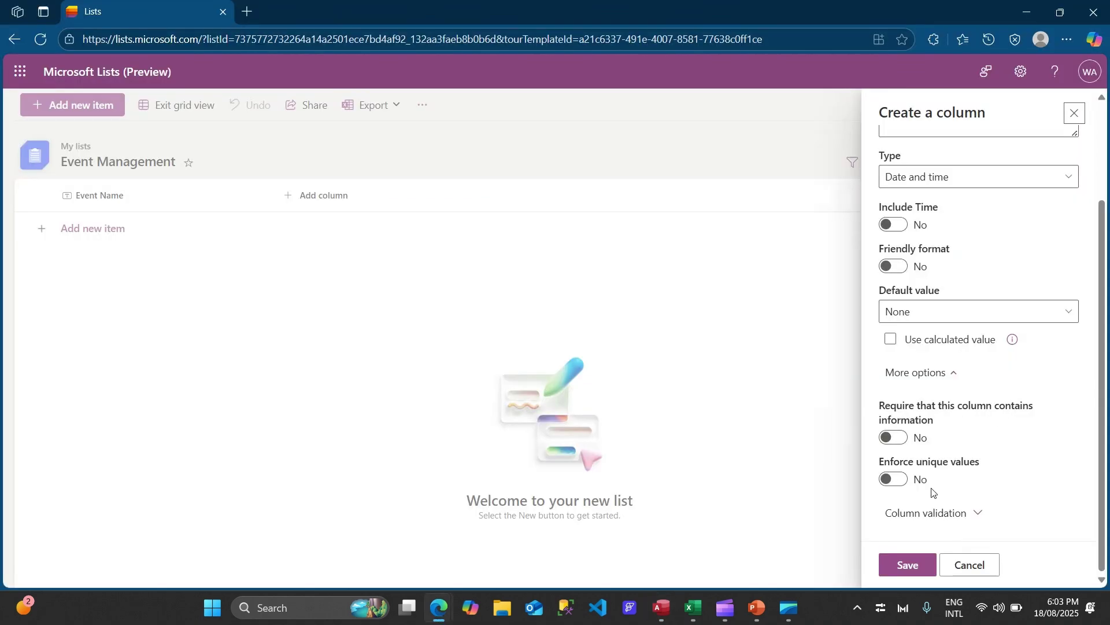
pyautogui.click(898, 438)
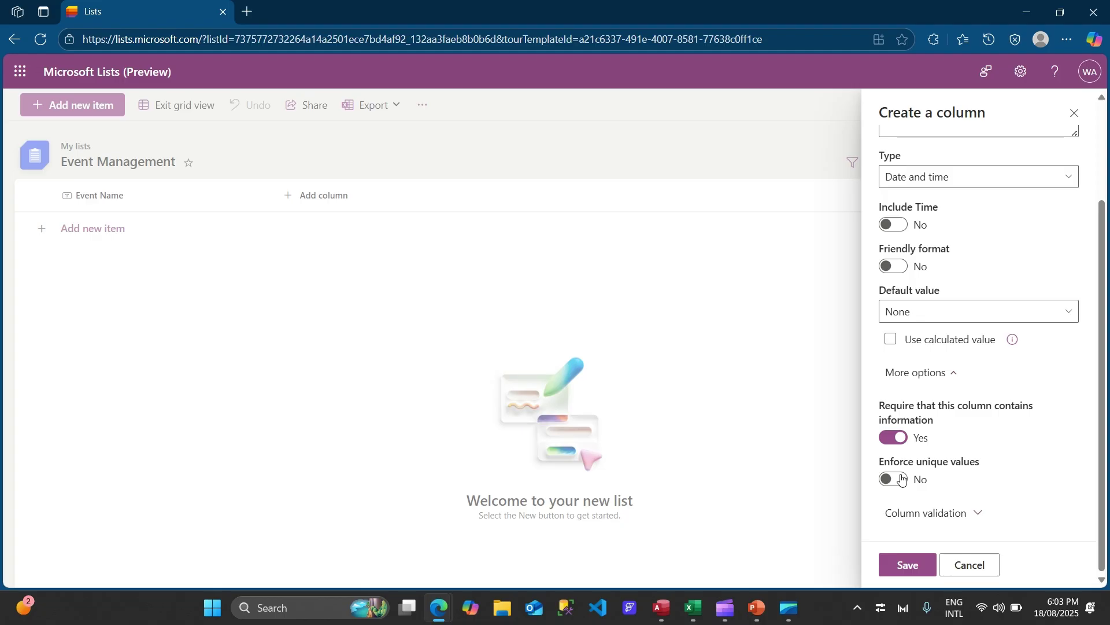
# Review the Event Date column's settings and the choices available for its default value.
pyautogui.scroll(3, 961, 428)
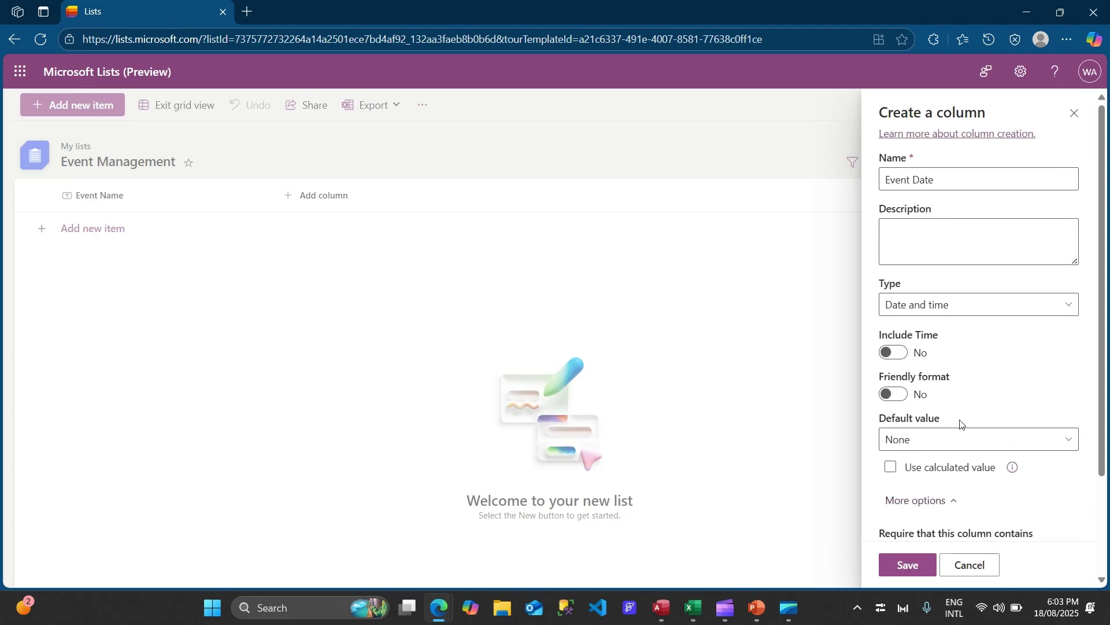
pyautogui.scroll(-2, 954, 418)
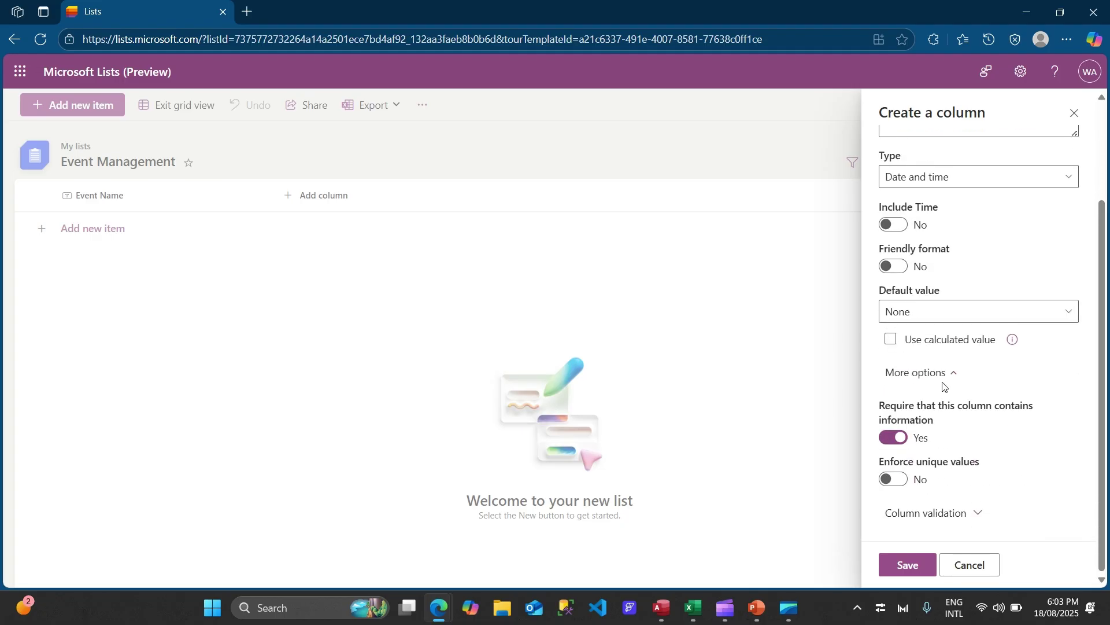
pyautogui.click(944, 311)
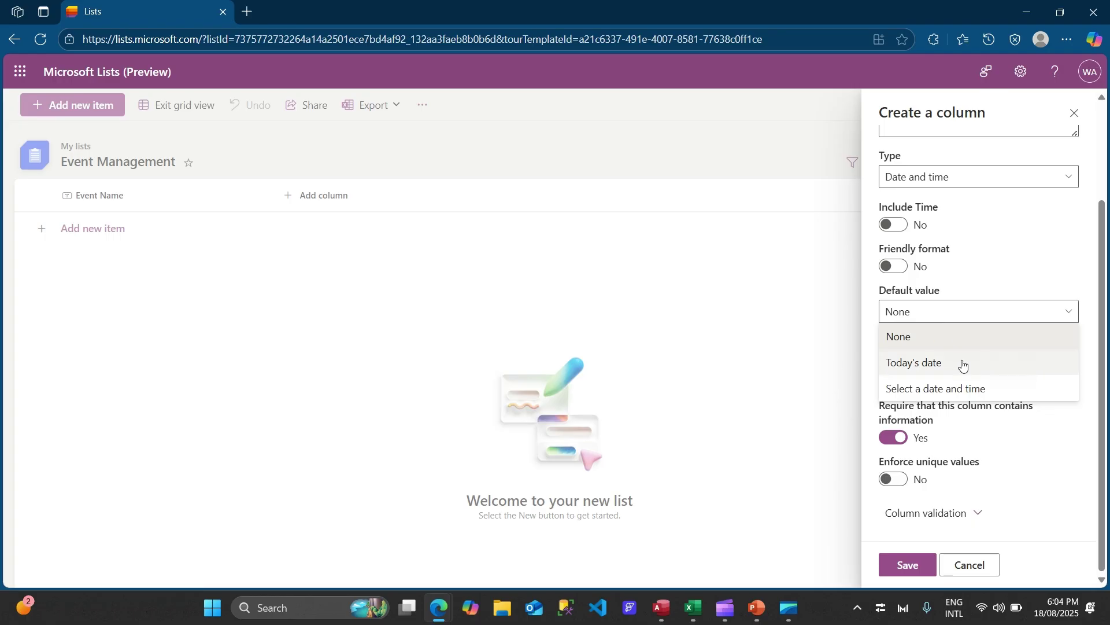
pyautogui.click(1051, 288)
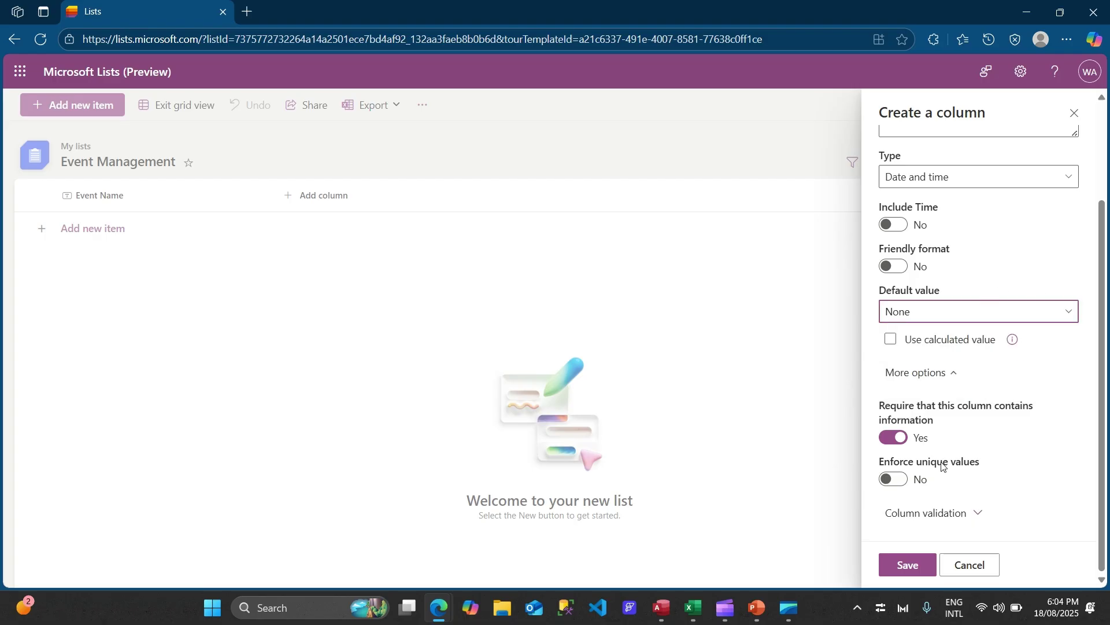
pyautogui.scroll(3, 936, 463)
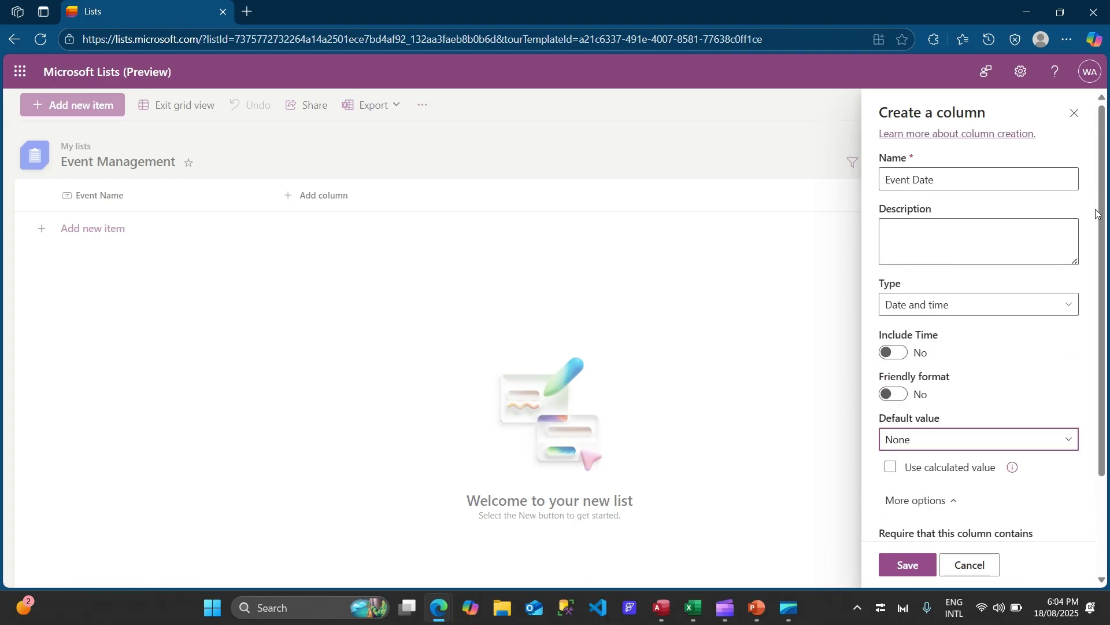
# Save the Event Date column, and switch to Events.csv in Excel to check the Host column's values before returning to Microsoft Lists.
pyautogui.click(924, 562)
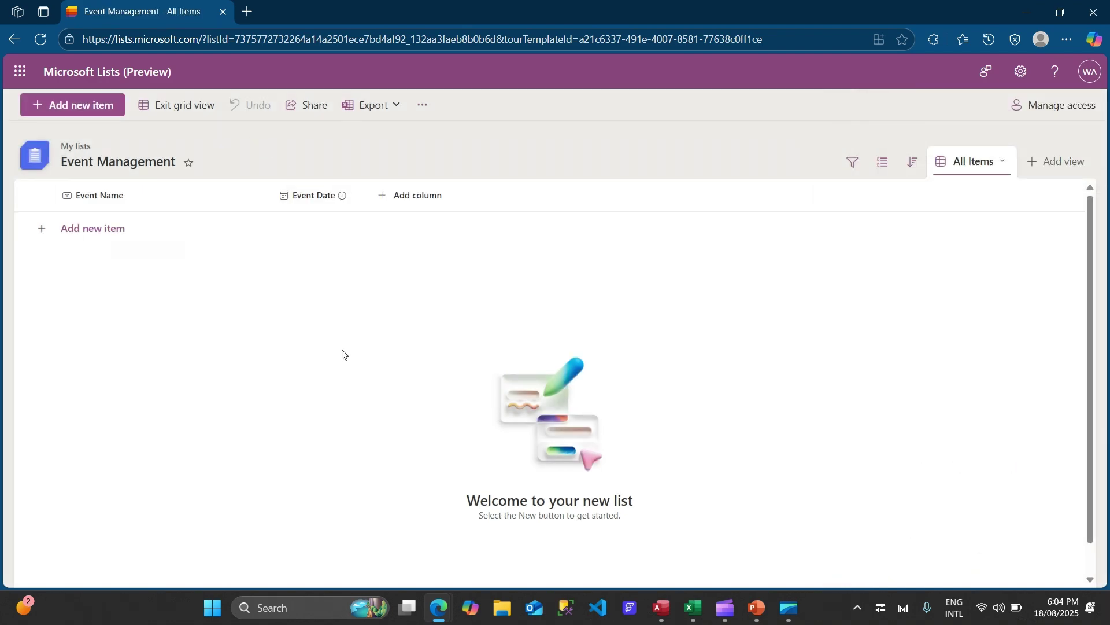
pyautogui.hotkey('alt', 'Tab')
pyautogui.hotkey('alt', 'Tab')
pyautogui.moveTo(693, 607)
pyautogui.click(695, 544)
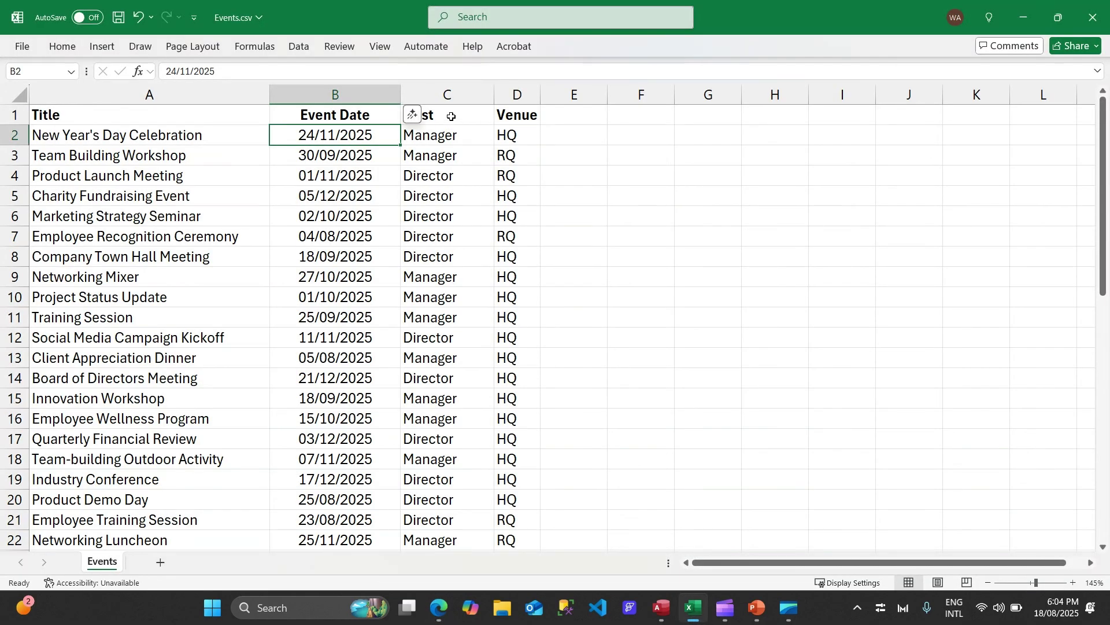
pyautogui.click(429, 115)
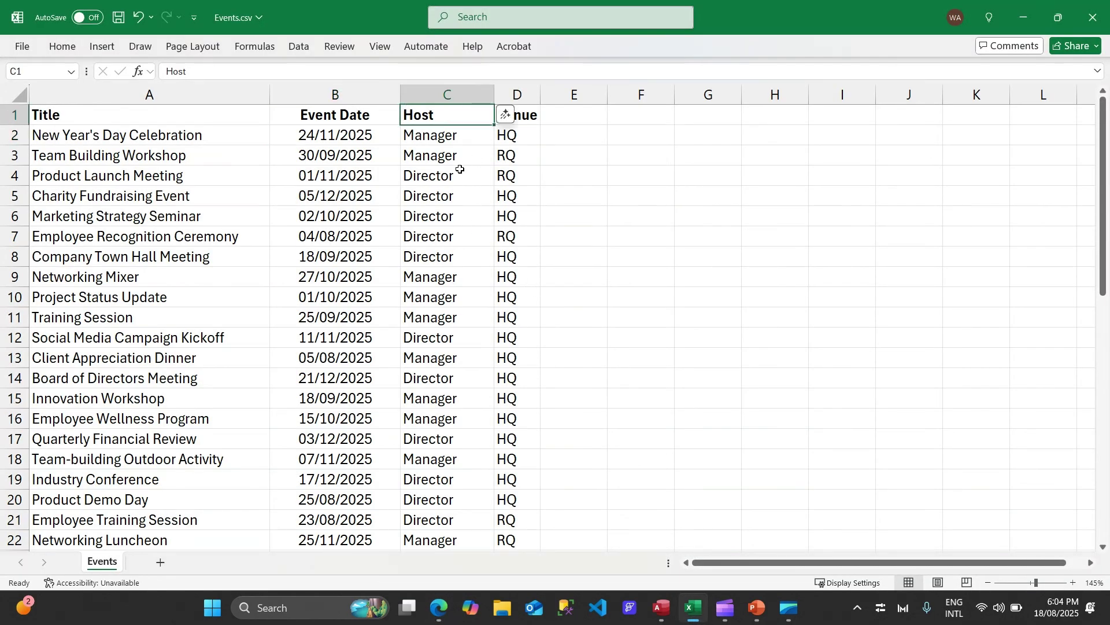
pyautogui.click(449, 139)
pyautogui.click(451, 181)
pyautogui.scroll(-2, 430, 383)
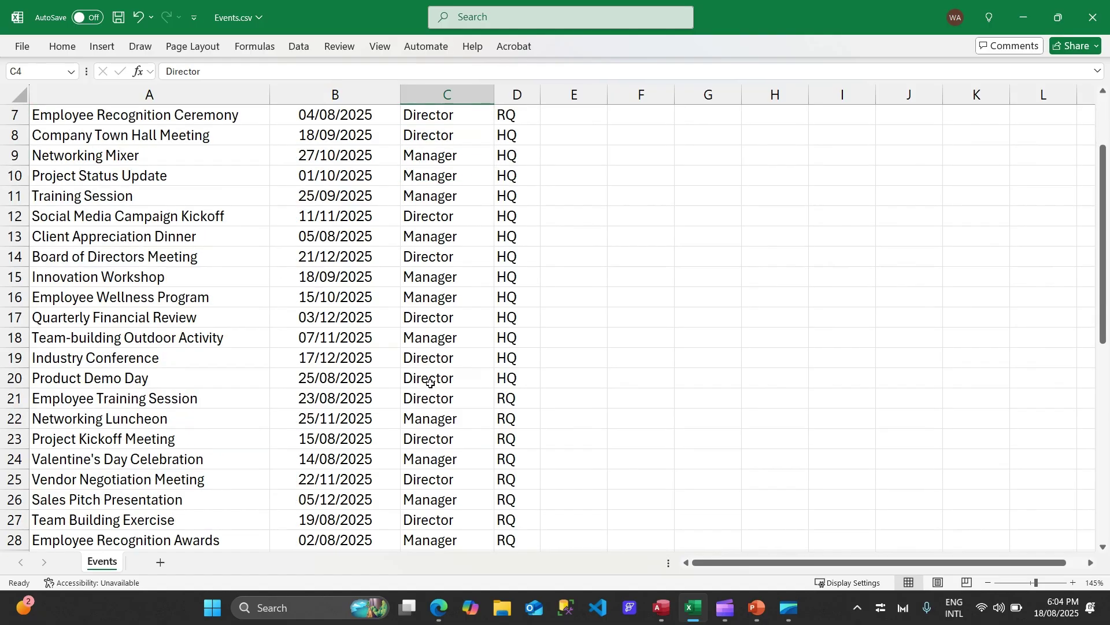
pyautogui.scroll(-8, 430, 382)
pyautogui.scroll(6, 441, 410)
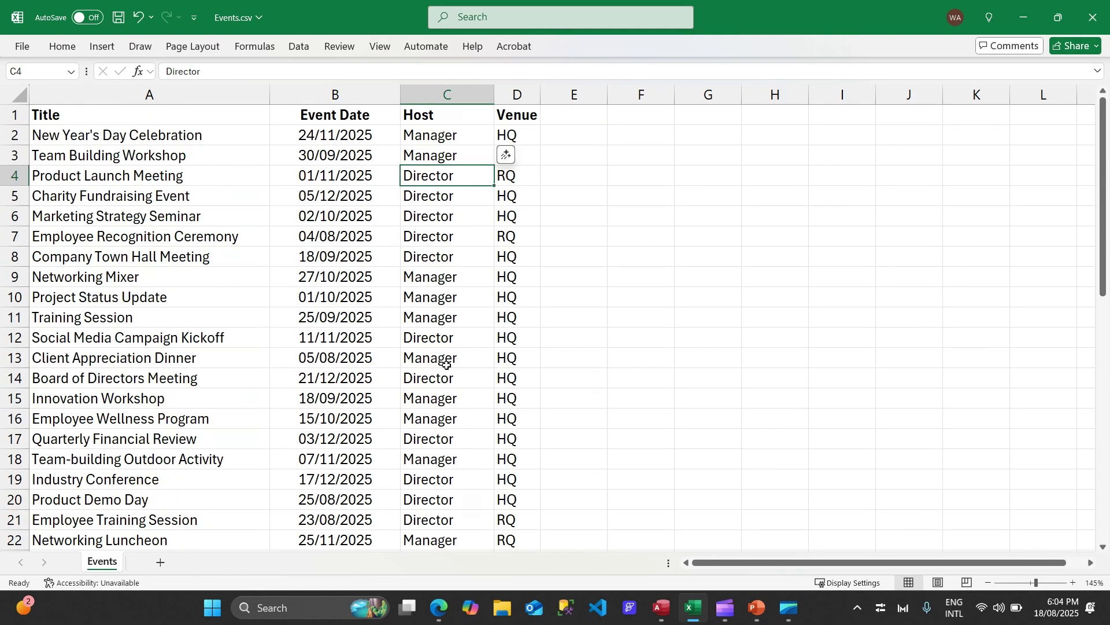
pyautogui.hotkey('alt', 'Tab')
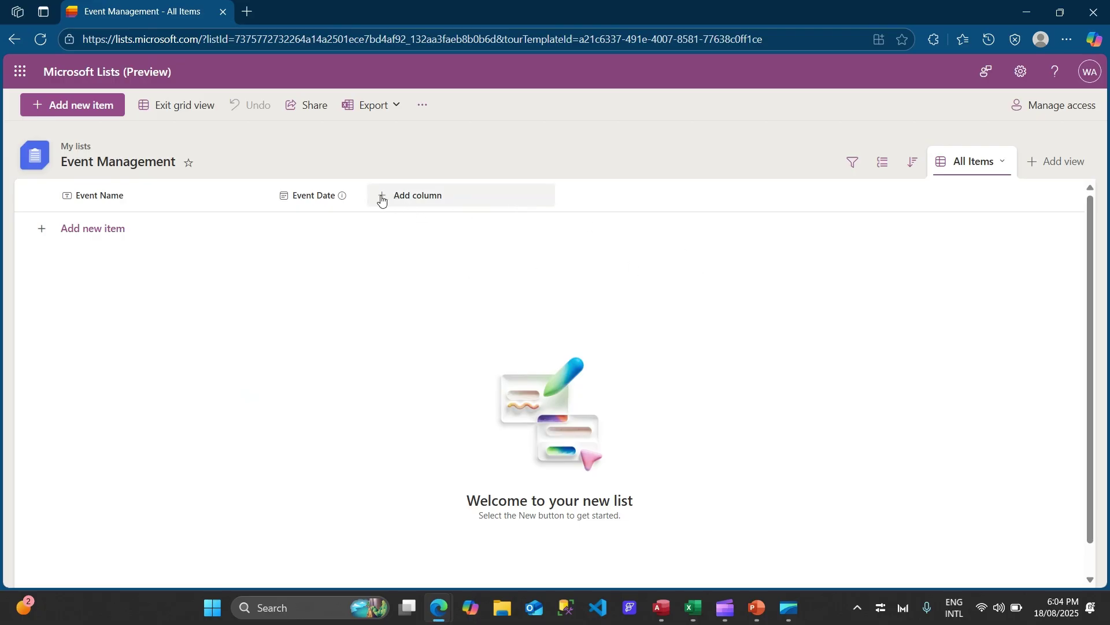
# Start a new Choice column named Host in the Event Management list.
pyautogui.click(382, 200)
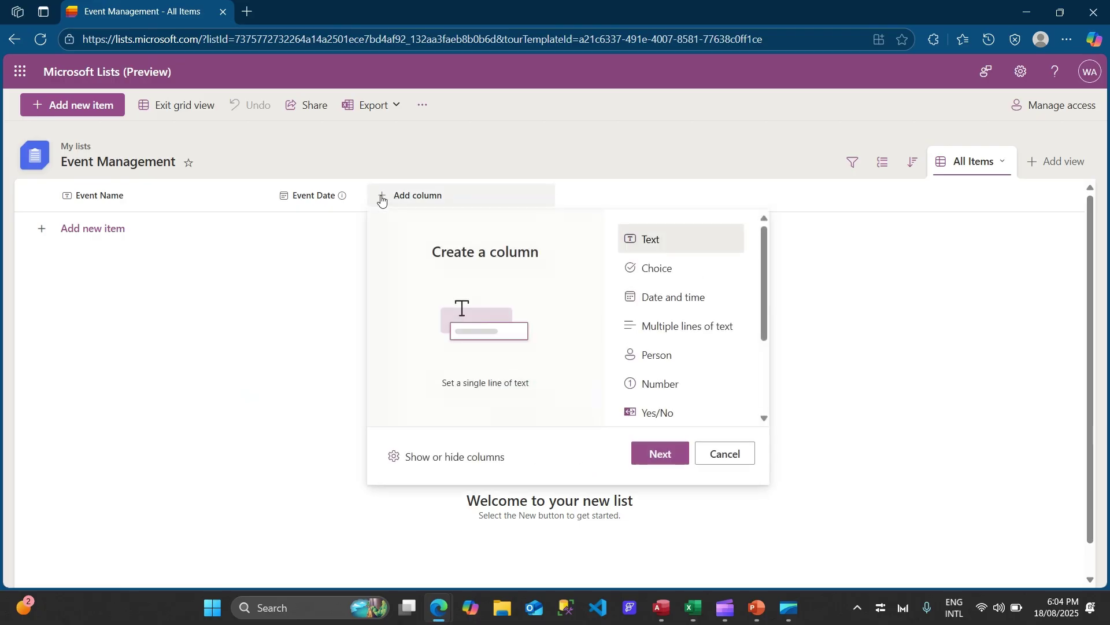
pyautogui.click(654, 278)
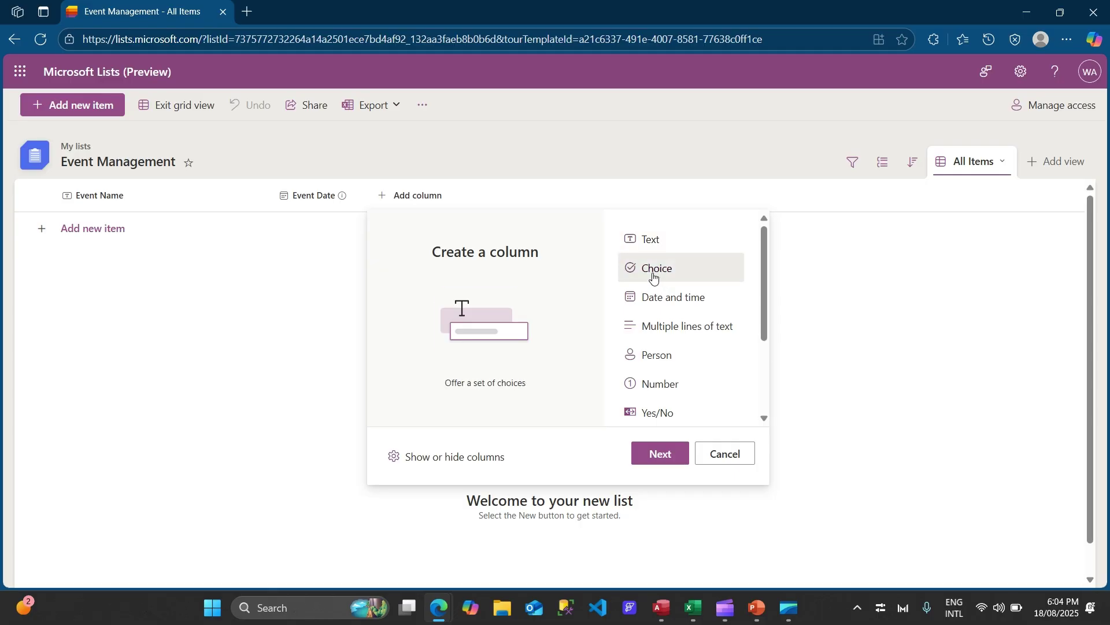
pyautogui.click(664, 454)
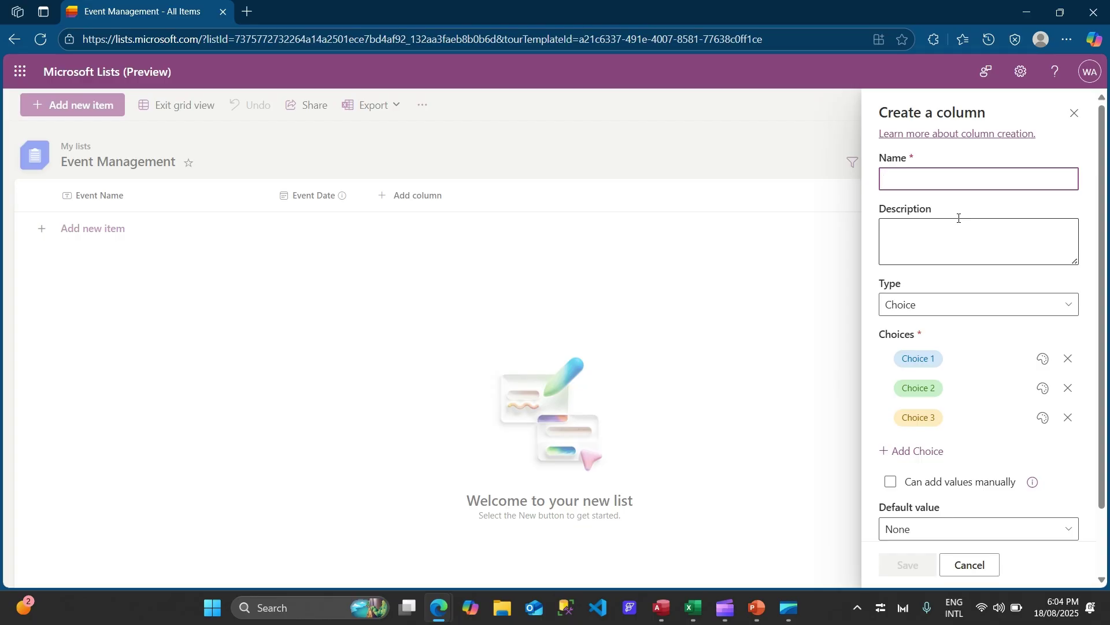
pyautogui.write('Host')
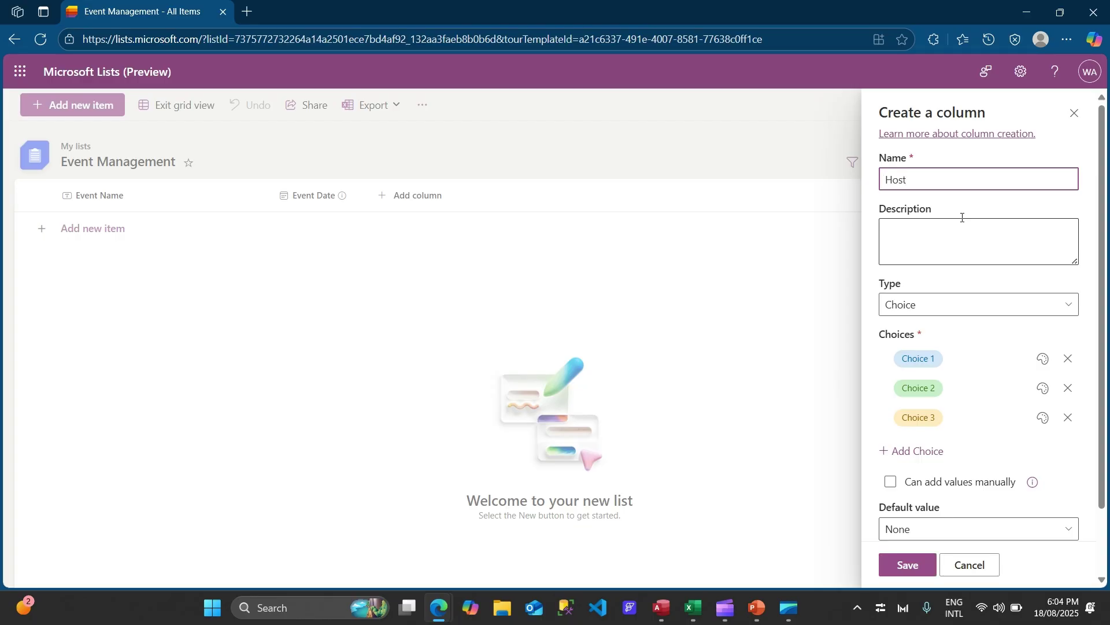
pyautogui.click(947, 311)
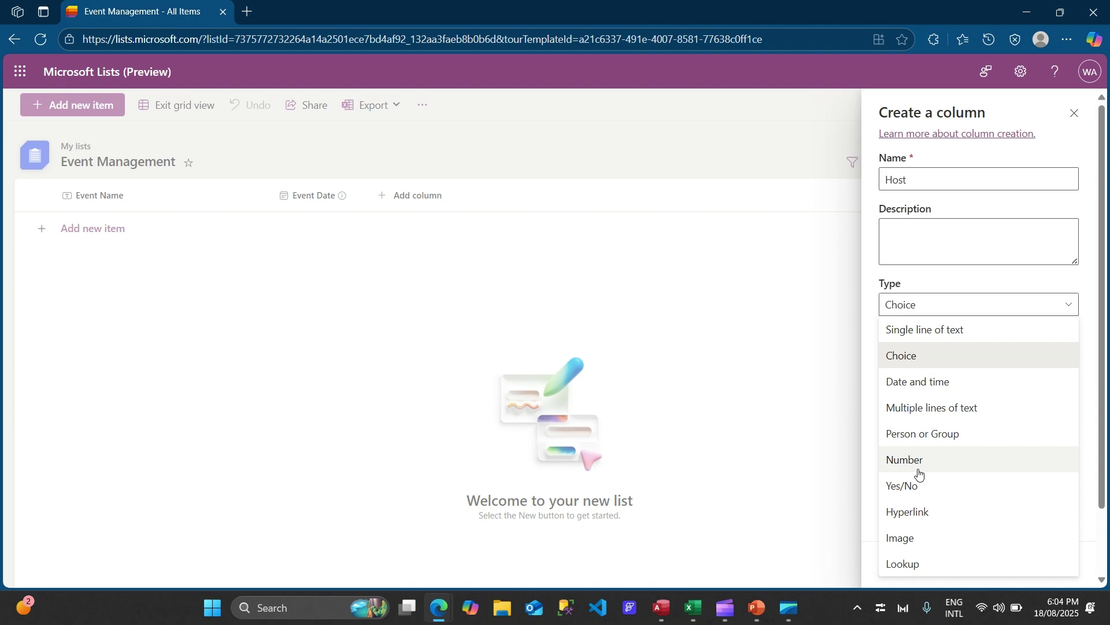
pyautogui.click(917, 355)
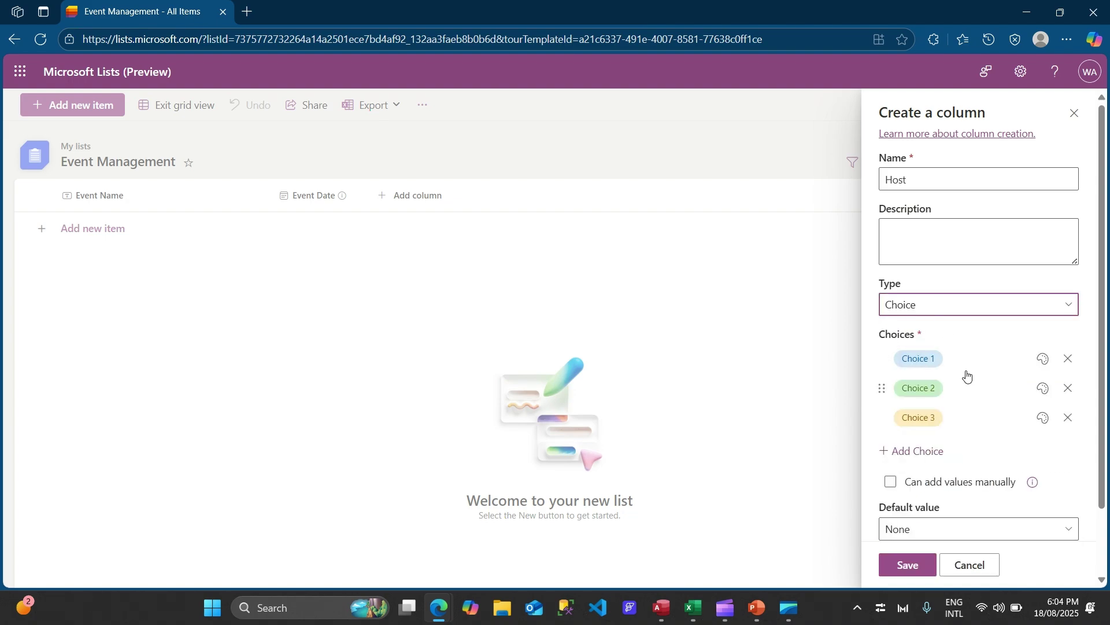
# Copy Manager from the Host column of Events.csv in Excel, and replace Choice 1 with it in Microsoft Lists.
pyautogui.scroll(-1, 949, 344)
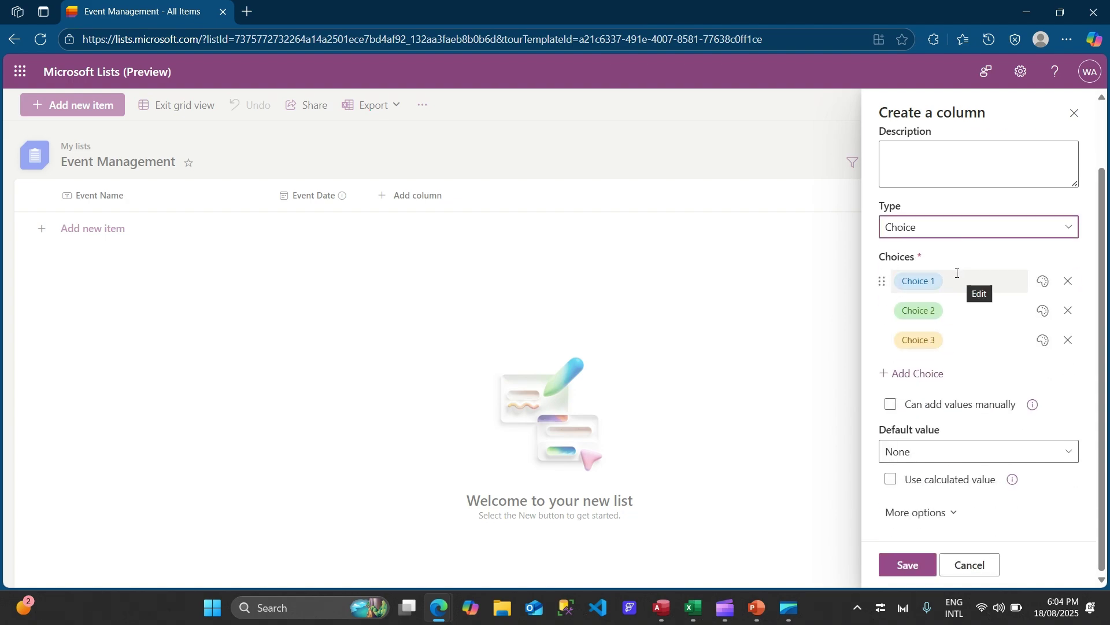
pyautogui.hotkey('alt', 'Tab')
pyautogui.press('Up')
pyautogui.press('Up')
pyautogui.hotkey('ctrl', 'c')
pyautogui.hotkey('alt', 'Tab')
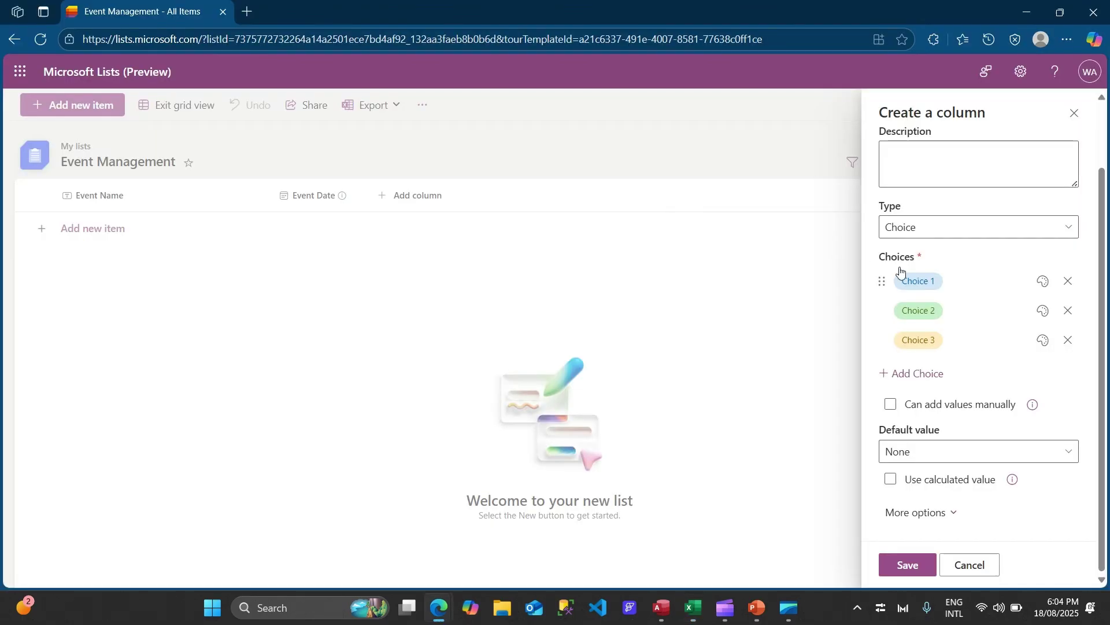
pyautogui.click(954, 285)
pyautogui.hotkey('ctrl', 'a')
pyautogui.hotkey('ctrl', 'v')
# Copy Director from the Host column of Events.csv in Excel, and replace Choice 2 with it in Microsoft Lists.
pyautogui.hotkey('alt', 'Tab')
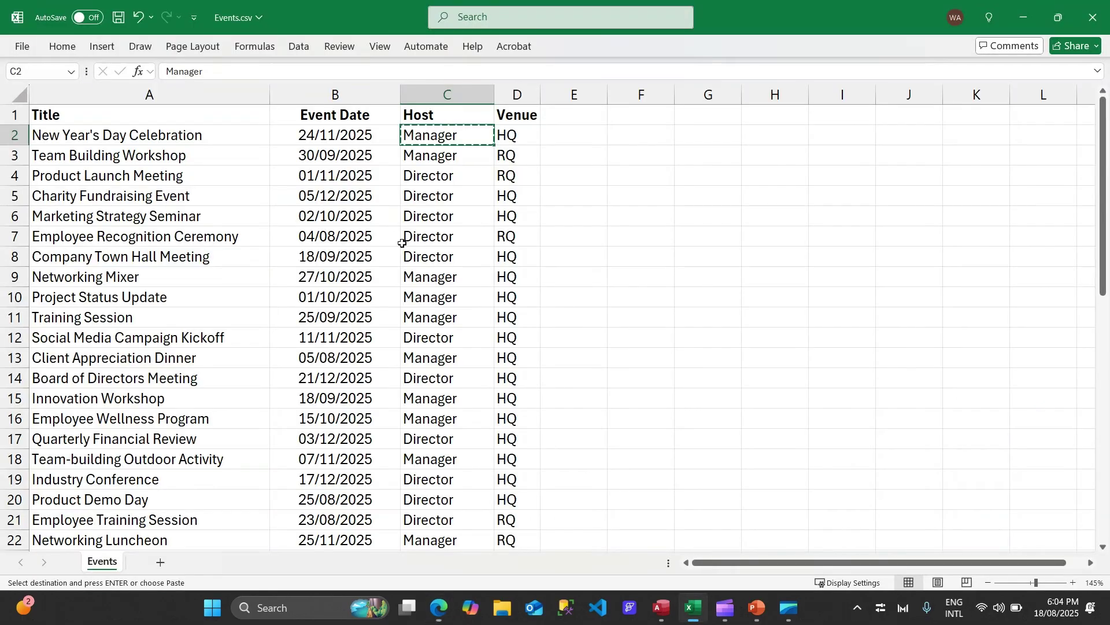
pyautogui.press('Down')
pyautogui.press('Down')
pyautogui.hotkey('ctrl', 'c')
pyautogui.hotkey('alt', 'Tab')
pyautogui.click(941, 312)
pyautogui.hotkey('ctrl', 'a')
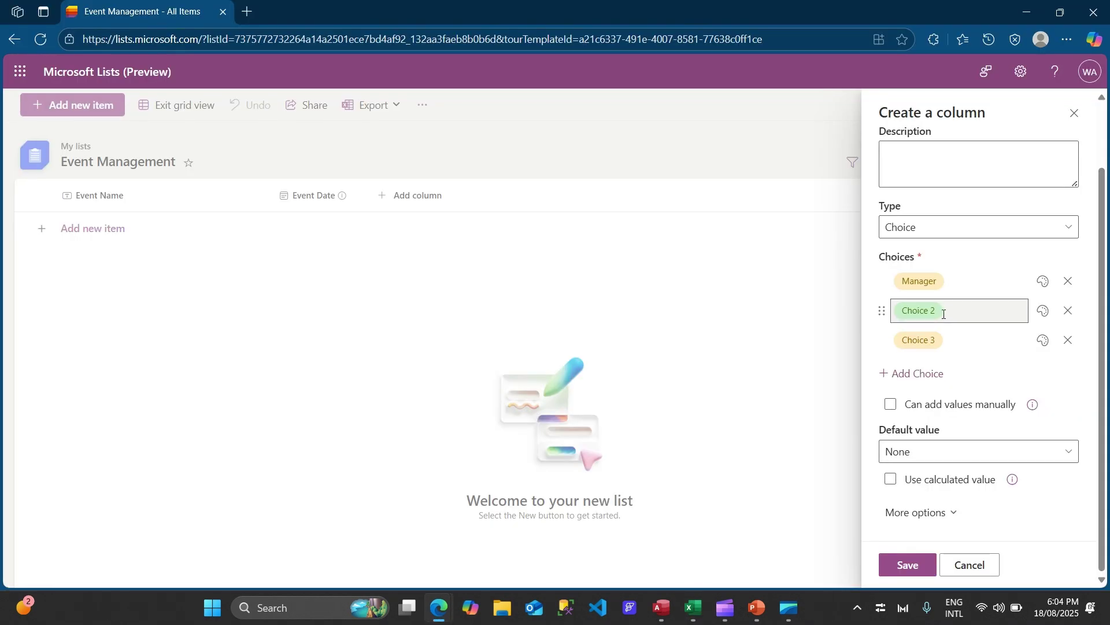
pyautogui.hotkey('ctrl', 'v')
pyautogui.click(958, 317)
pyautogui.hotkey('ctrl', 'a')
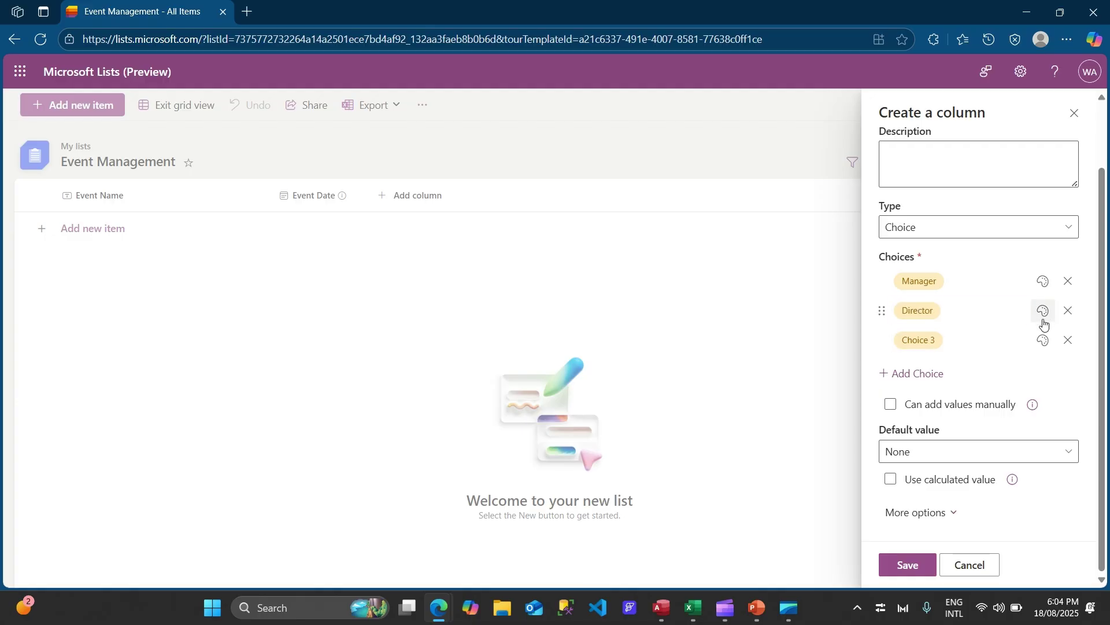
# Colour the Director choice blue and the Manager choice dark green.
pyautogui.click(1043, 312)
pyautogui.click(932, 421)
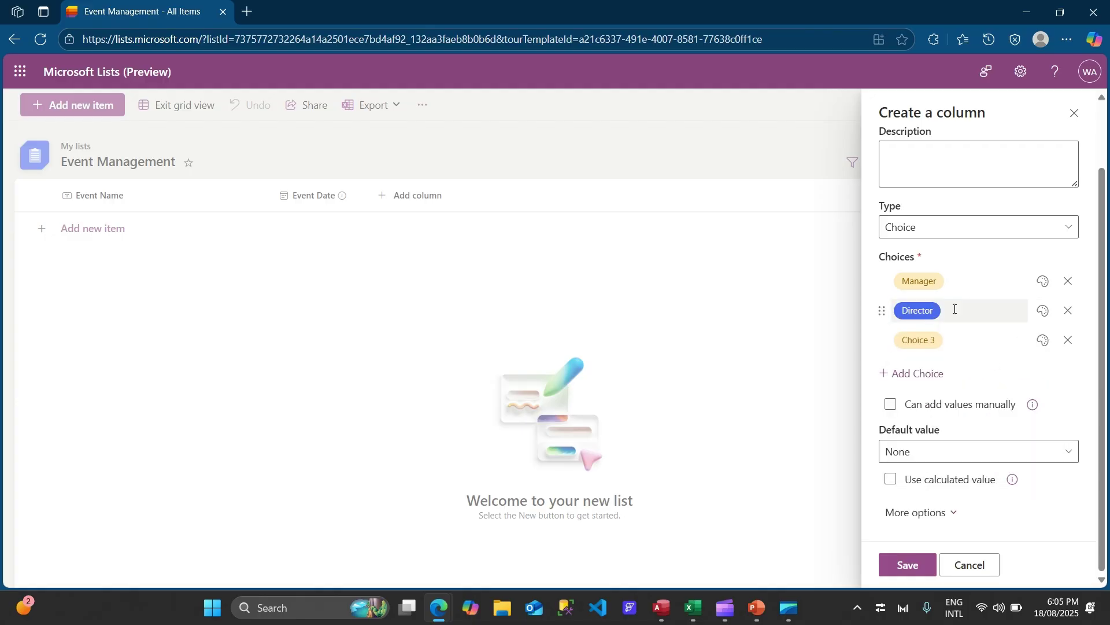
pyautogui.click(1043, 282)
pyautogui.click(1036, 364)
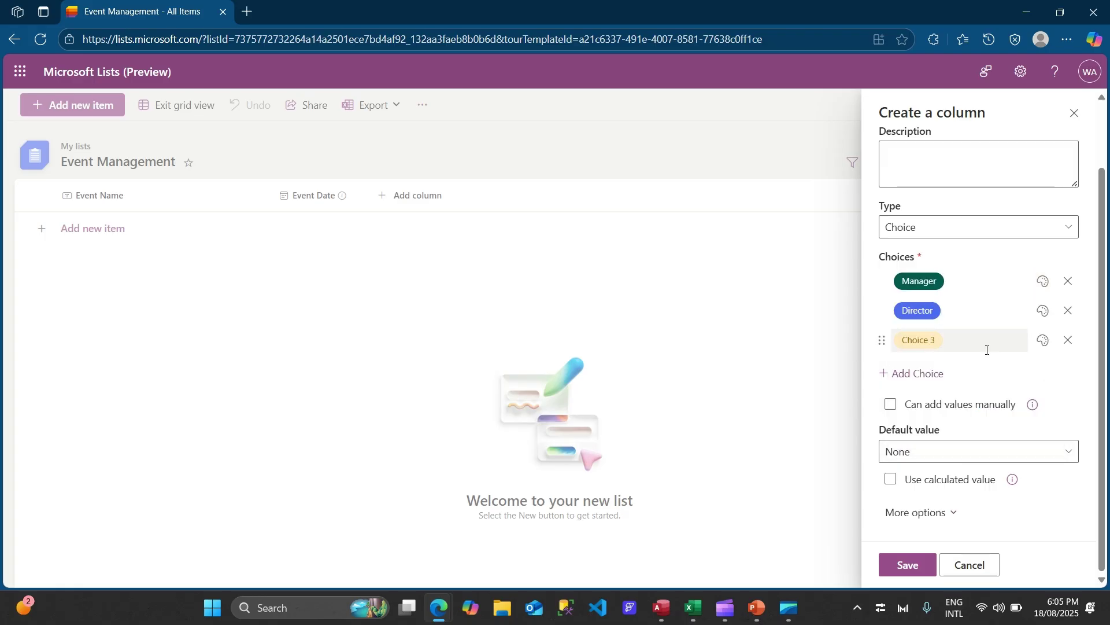
# Remove Choice 3 and save the Host column after reviewing its additional options.
pyautogui.click(1069, 342)
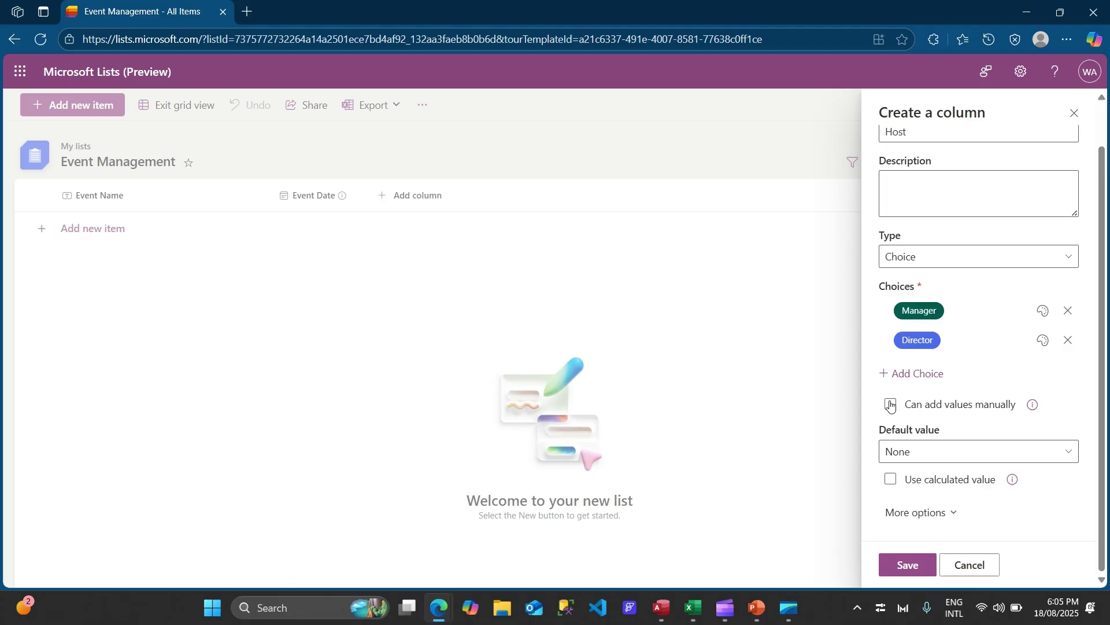
pyautogui.click(932, 514)
pyautogui.scroll(-4, 924, 486)
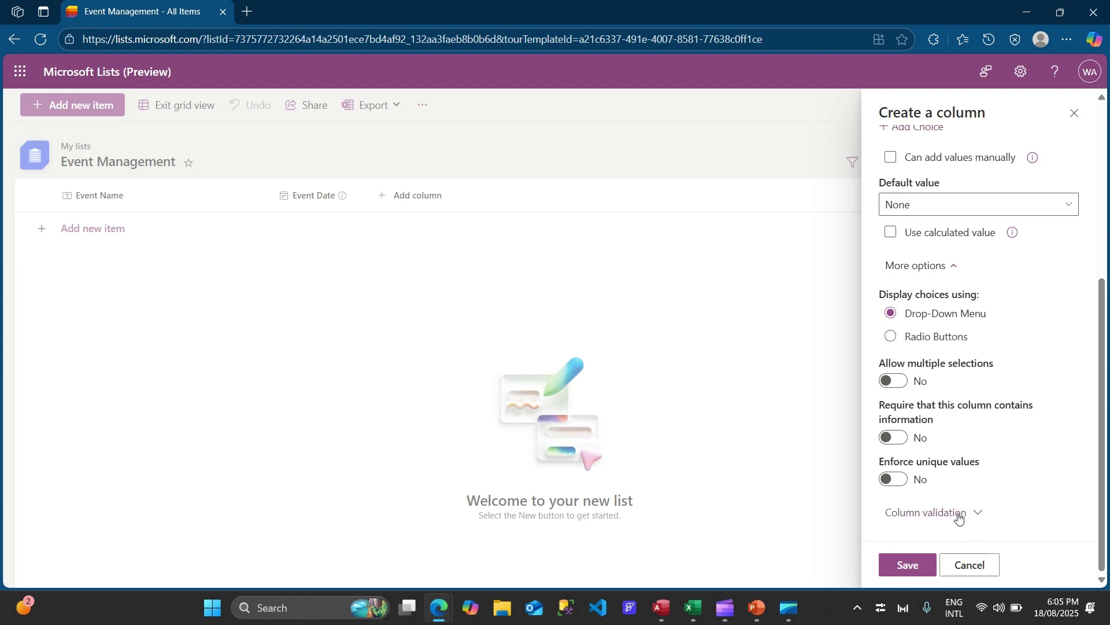
pyautogui.scroll(5, 937, 428)
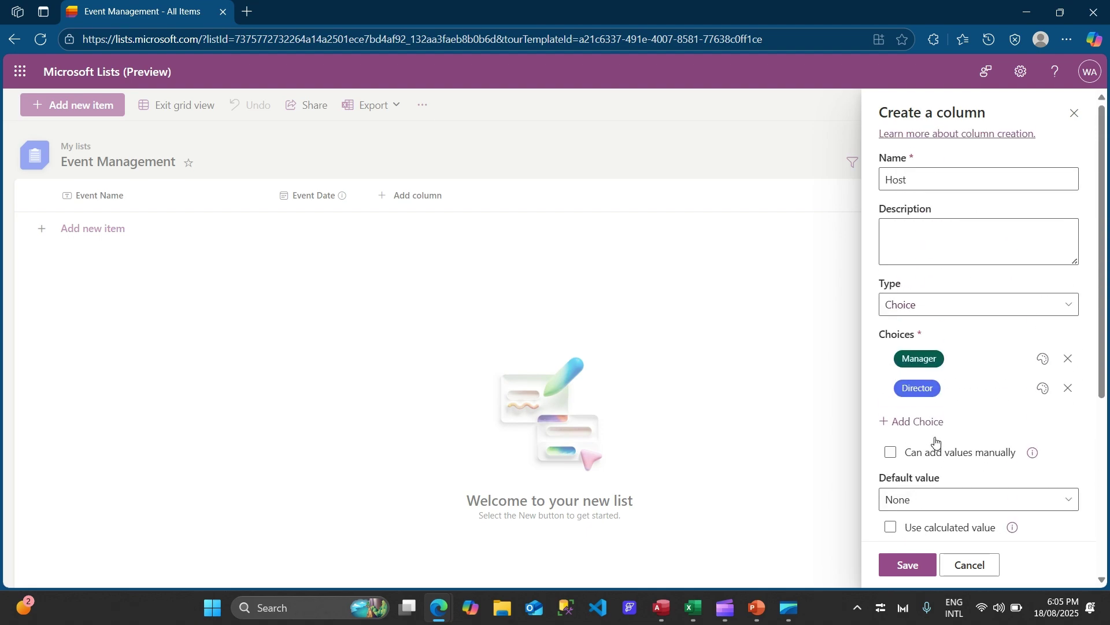
pyautogui.click(907, 562)
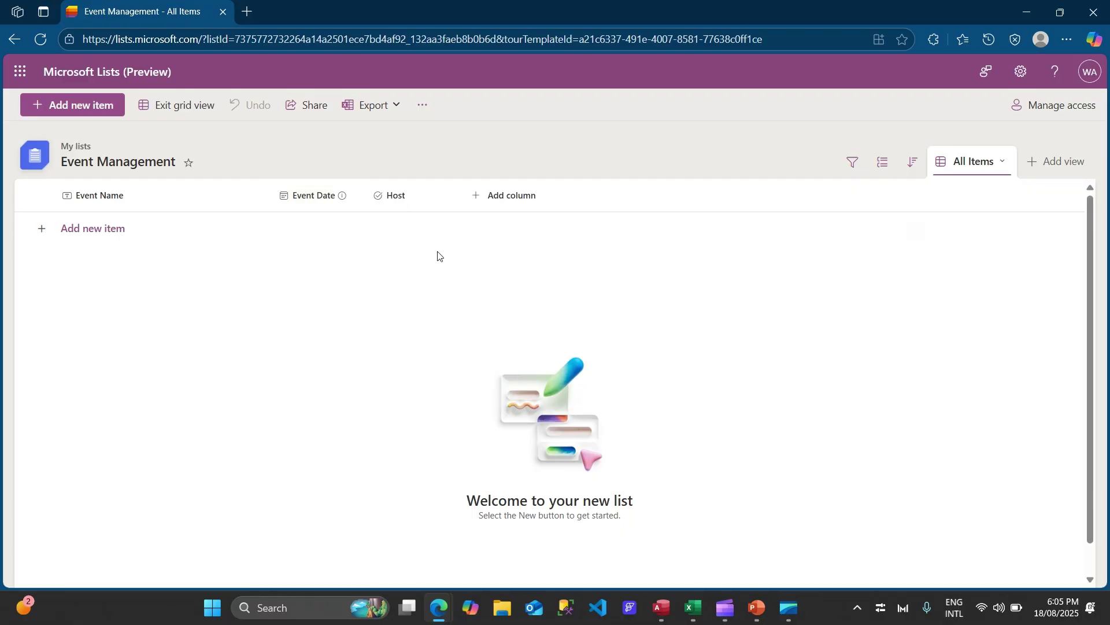
# Switch to Events.csv in Excel to check the Venue column's values, and return to Microsoft Lists.
pyautogui.hotkey('alt', 'Tab')
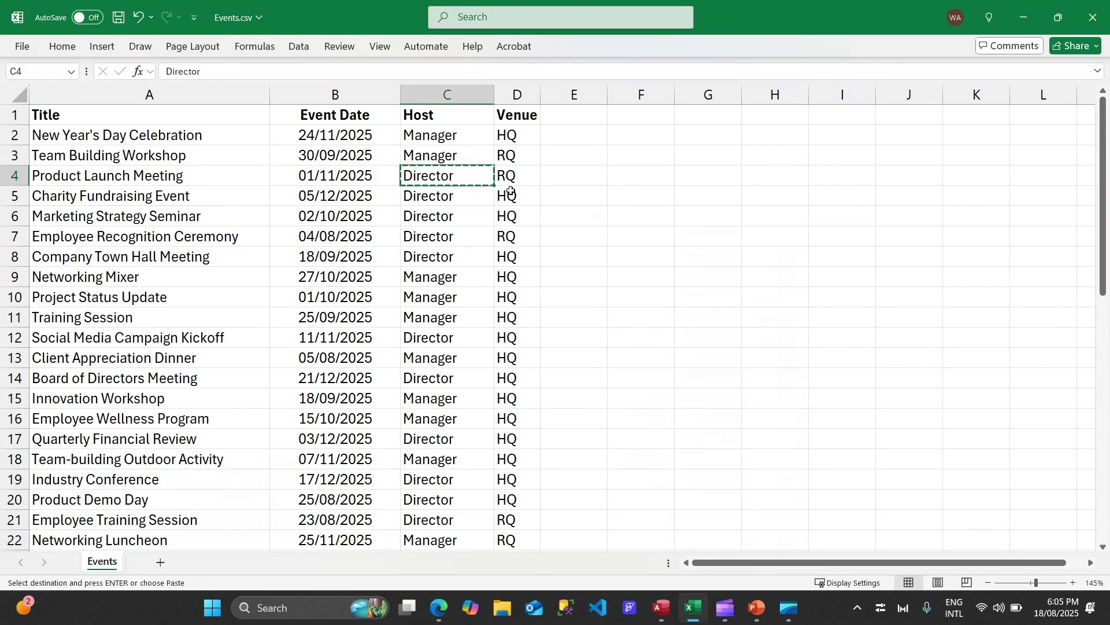
pyautogui.press('Escape')
pyautogui.click(512, 138)
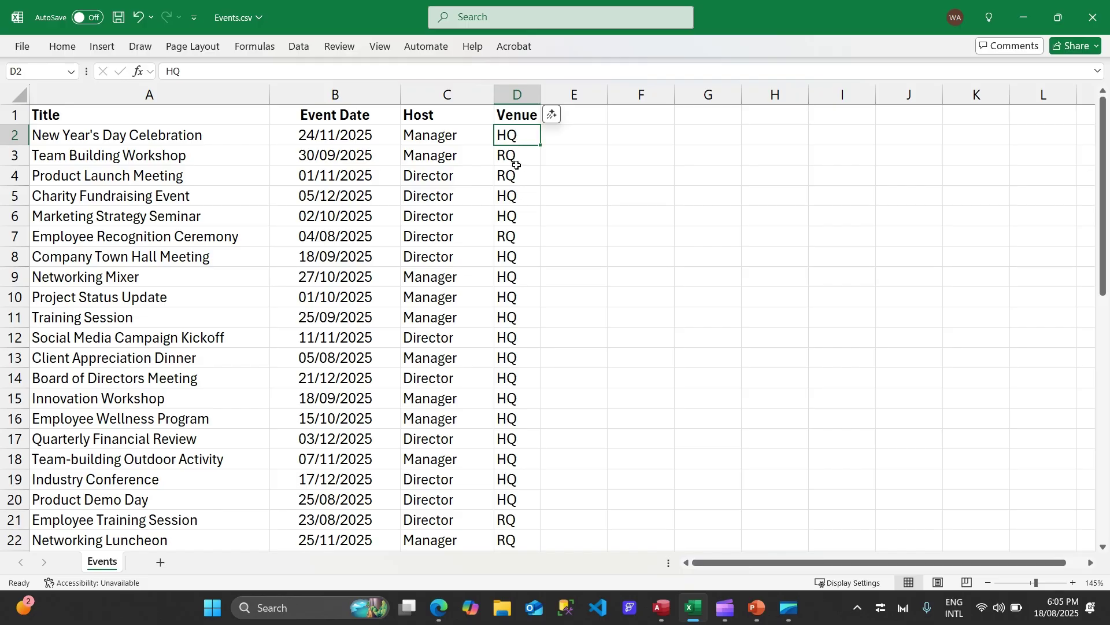
pyautogui.click(514, 160)
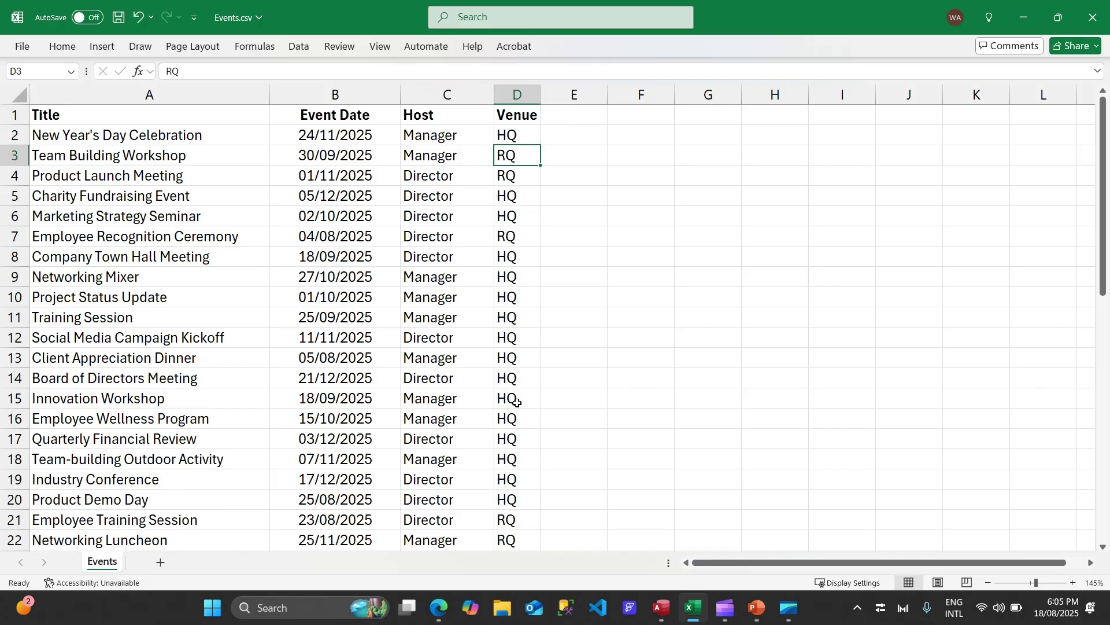
pyautogui.scroll(-2, 516, 402)
pyautogui.scroll(2, 512, 399)
pyautogui.hotkey('alt', 'Tab')
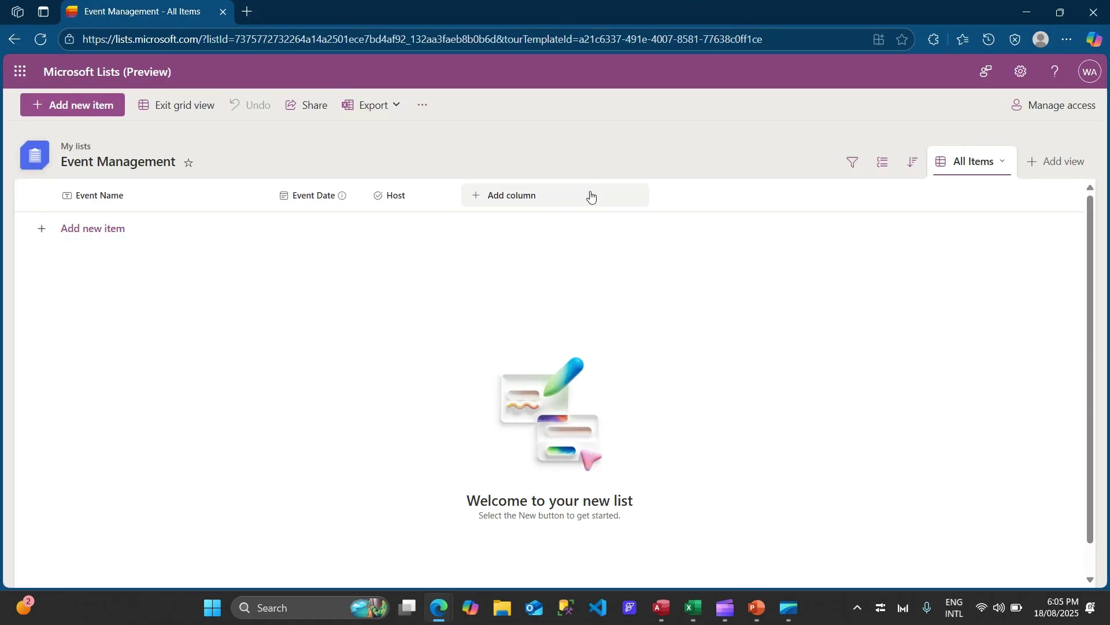
# Start a new Choice column named Venue in the Event Management list, and glance back at the spreadsheet.
pyautogui.click(476, 199)
pyautogui.click(740, 269)
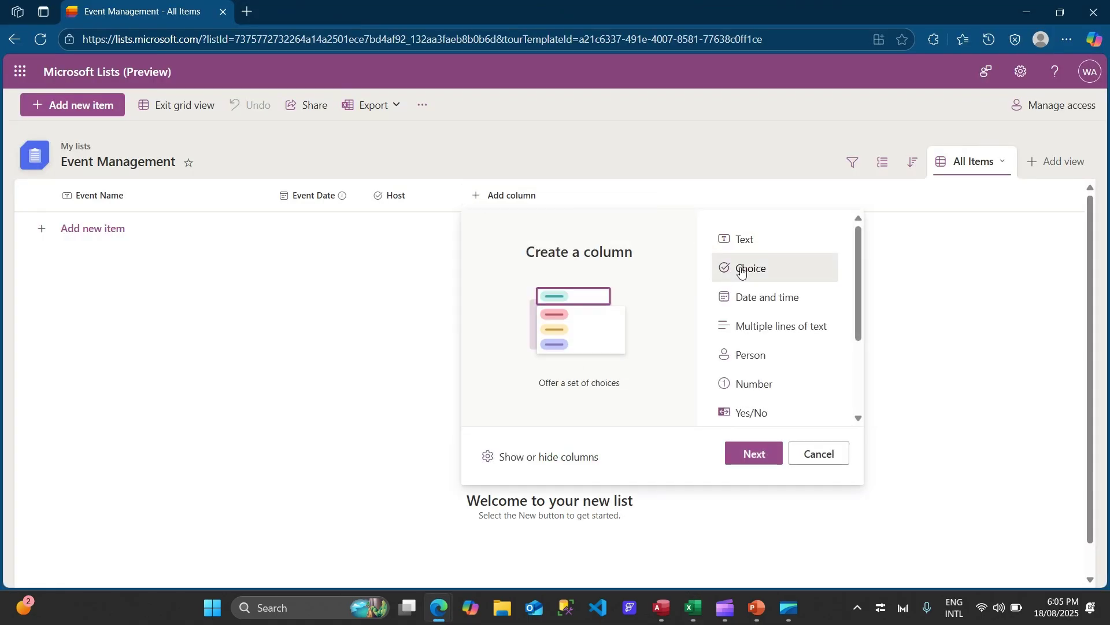
pyautogui.click(753, 456)
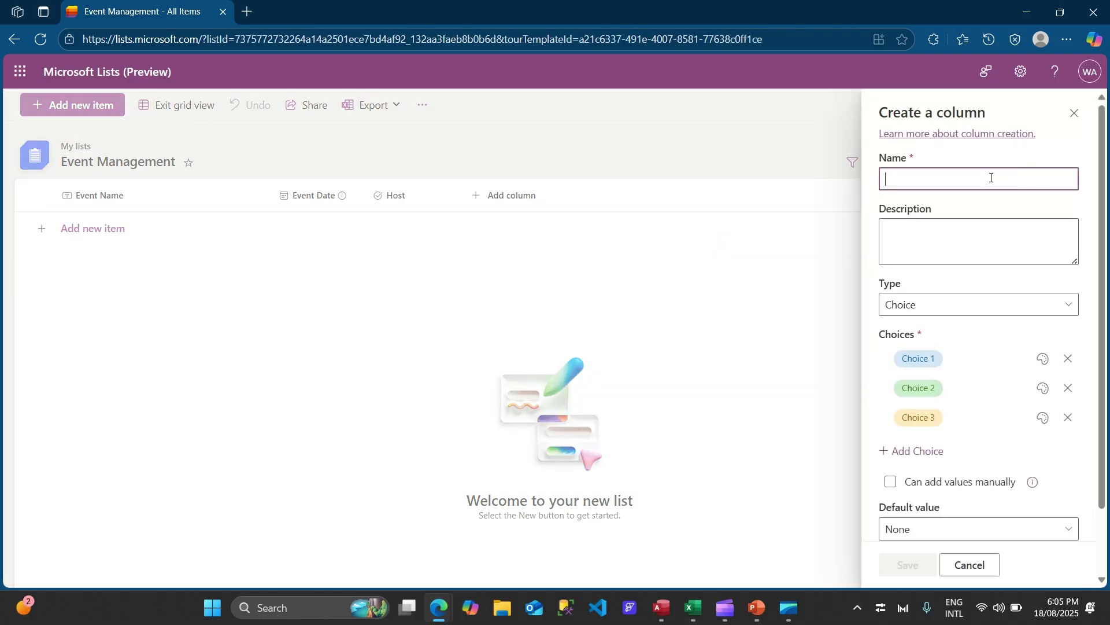
pyautogui.write('Venue')
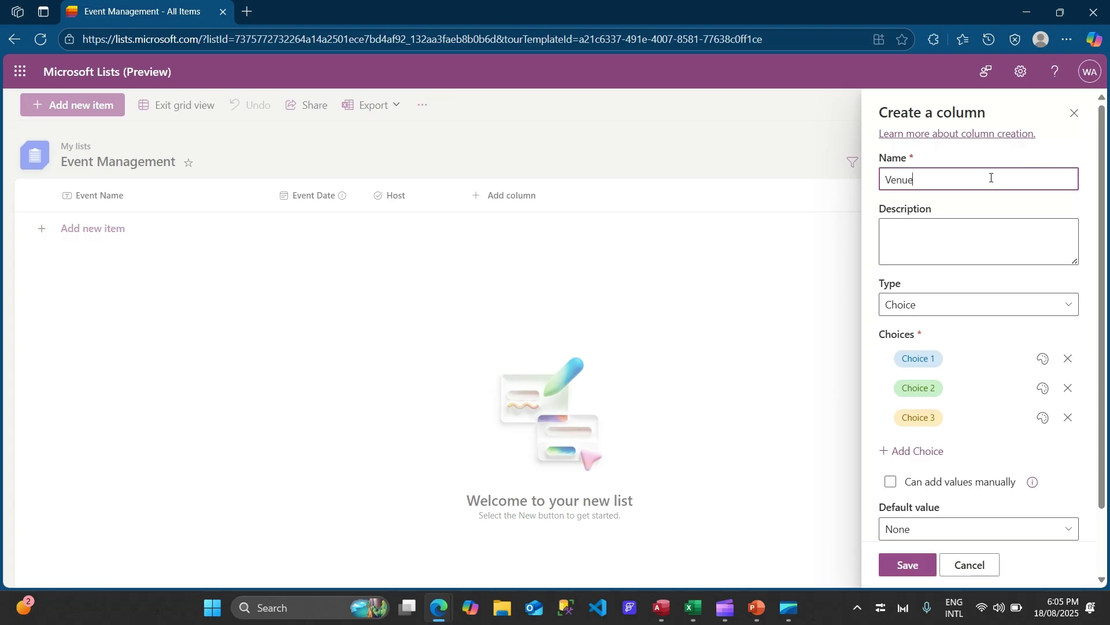
pyautogui.hotkey('alt', 'Tab')
pyautogui.hotkey('alt', 'Tab')
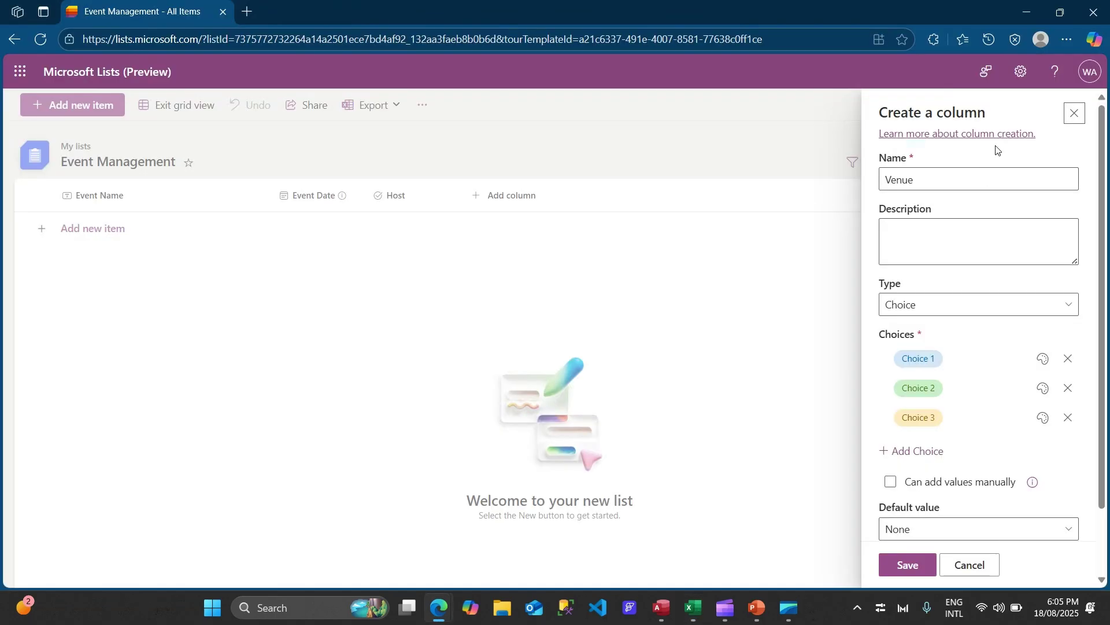
# Set the Venue column's choices to HQ and RQ, remove Choice 3, and save the column.
pyautogui.click(951, 351)
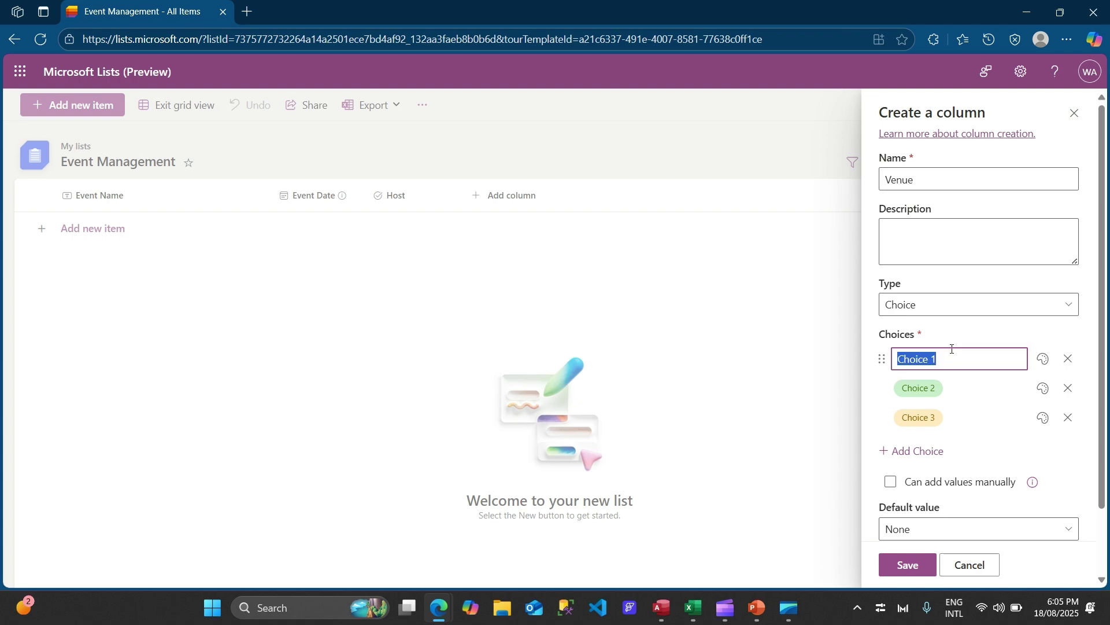
pyautogui.write('HQ')
pyautogui.click(957, 382)
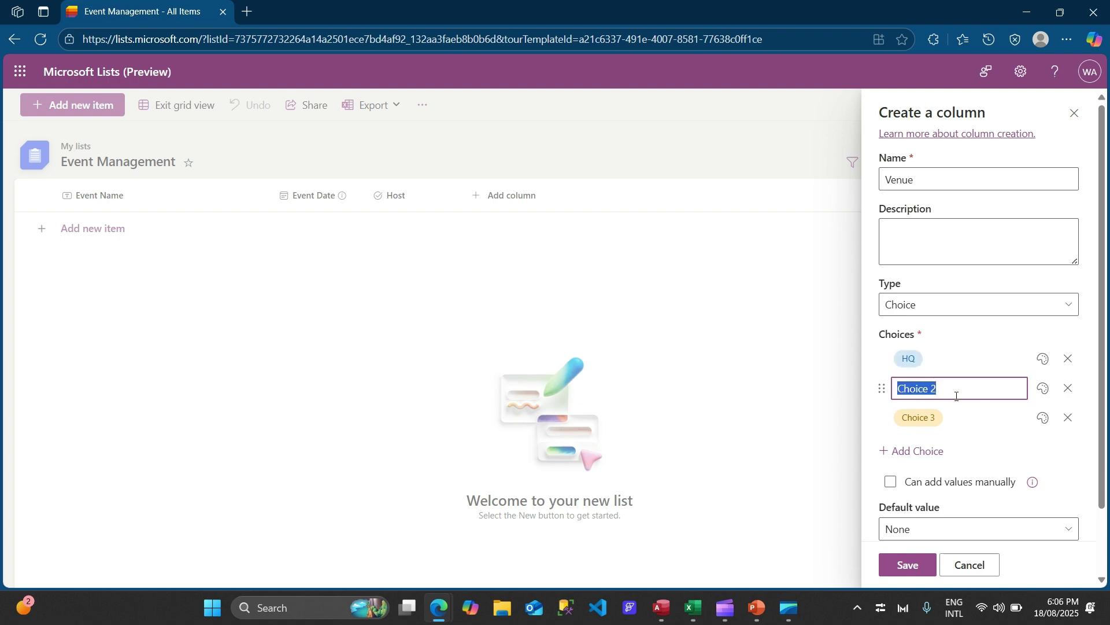
pyautogui.write('RQ')
pyautogui.click(1068, 417)
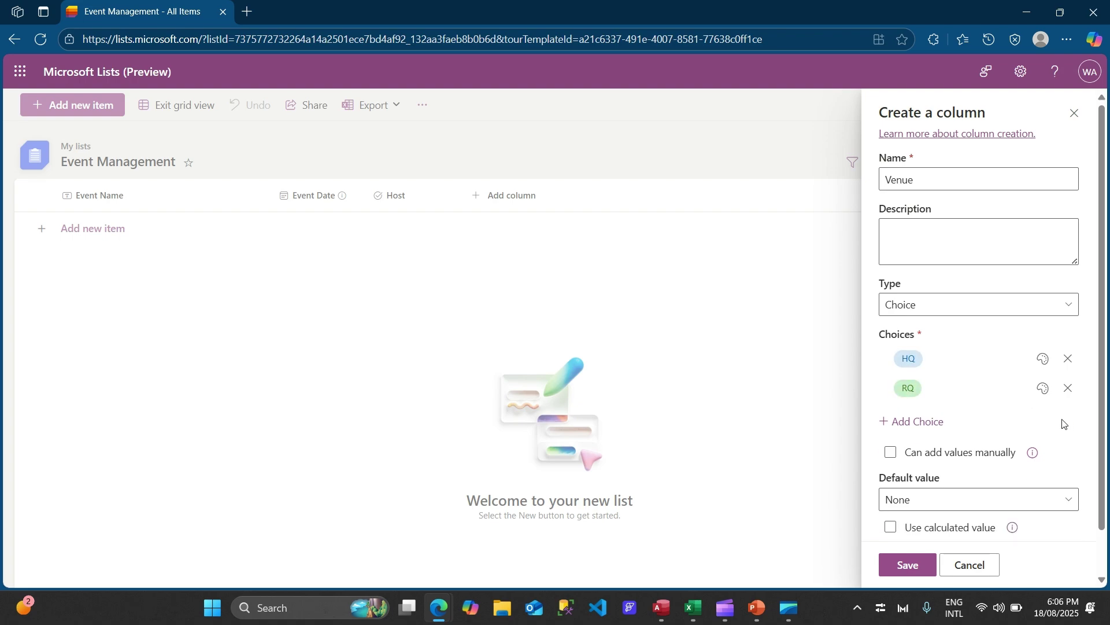
pyautogui.scroll(-1, 1003, 446)
pyautogui.scroll(1, 1004, 457)
pyautogui.click(907, 564)
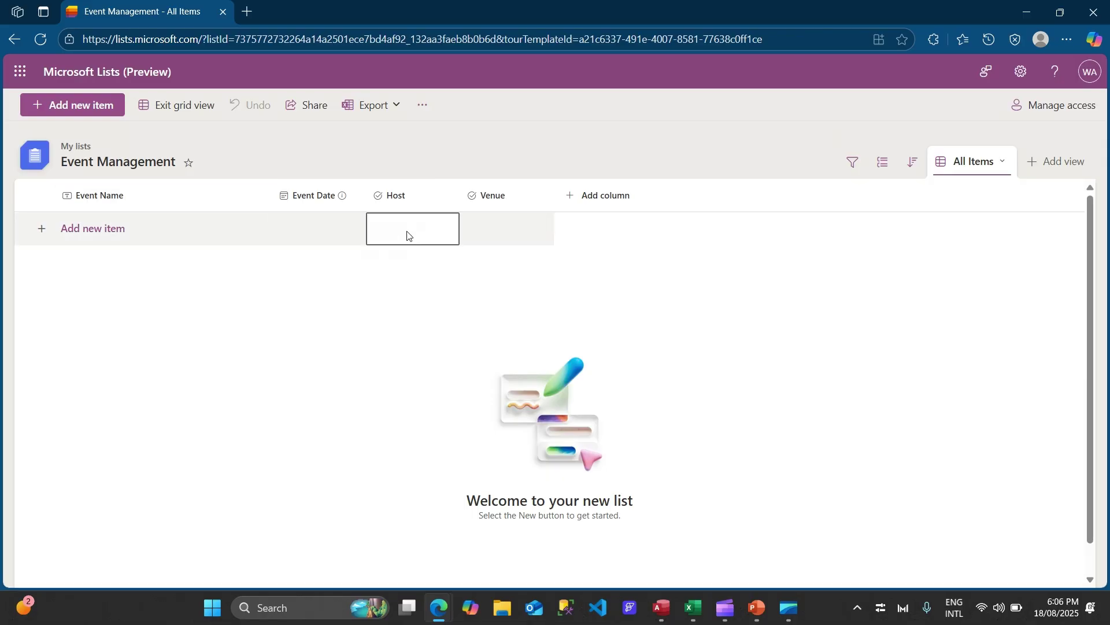
# Start adding a column to the Event Management list and review the available column types, including Lookup and Average Rating.
pyautogui.click(570, 205)
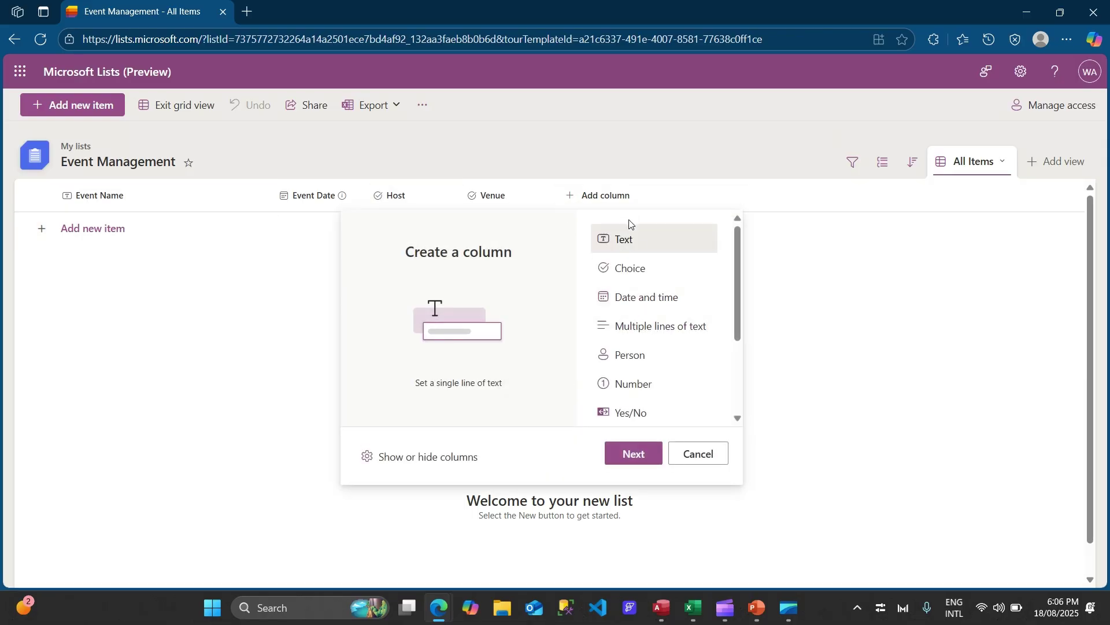
pyautogui.scroll(-3, 637, 324)
pyautogui.scroll(3, 660, 411)
pyautogui.scroll(-1, 650, 332)
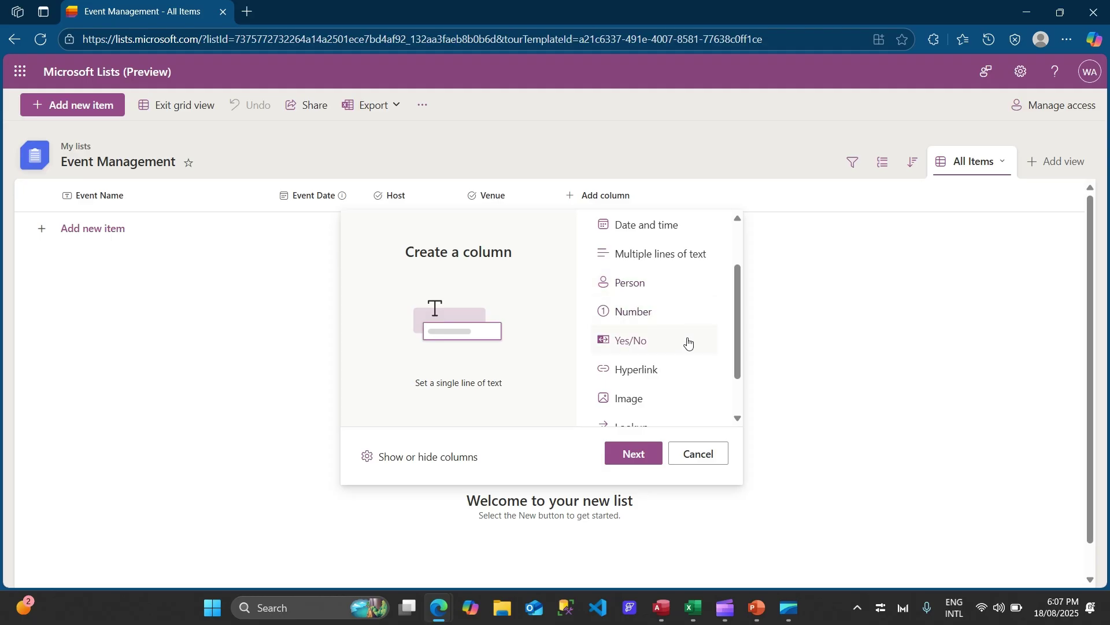
pyautogui.scroll(-1, 688, 341)
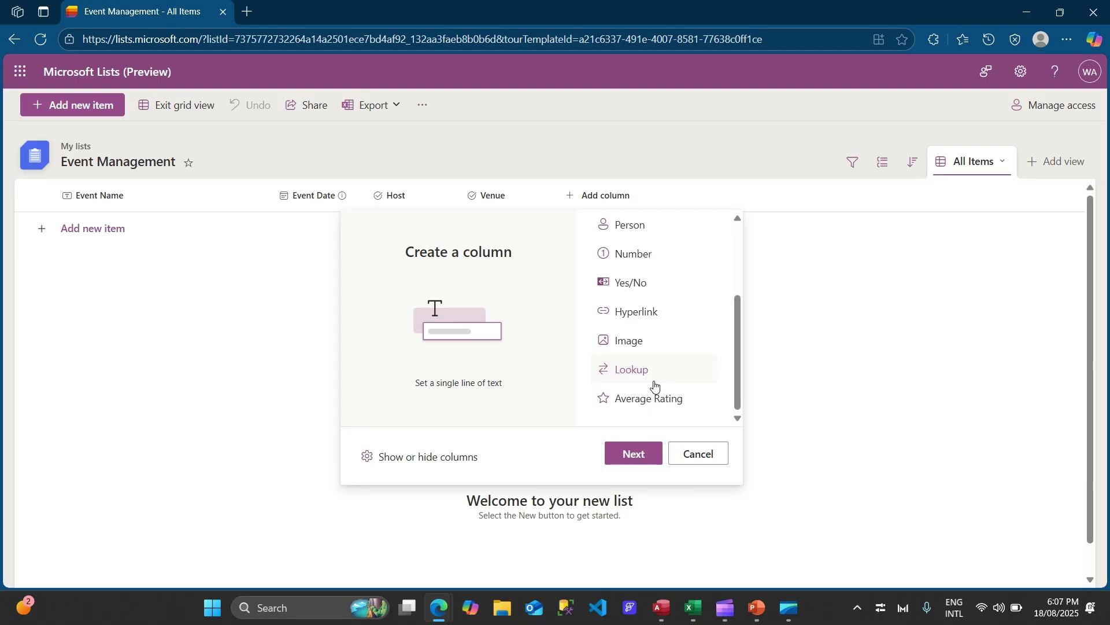
# Switch to the SPEng database in Access, view the VehiclesT and CustomersT relationship, and return to Microsoft Lists, dismissing the column creation.
pyautogui.click(663, 606)
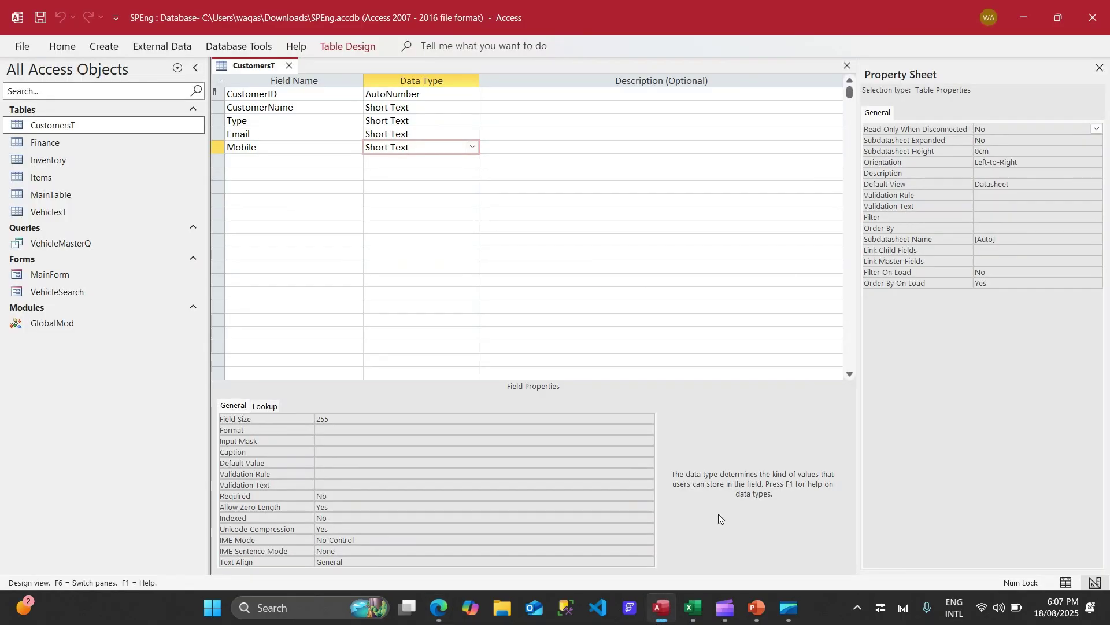
pyautogui.click(288, 65)
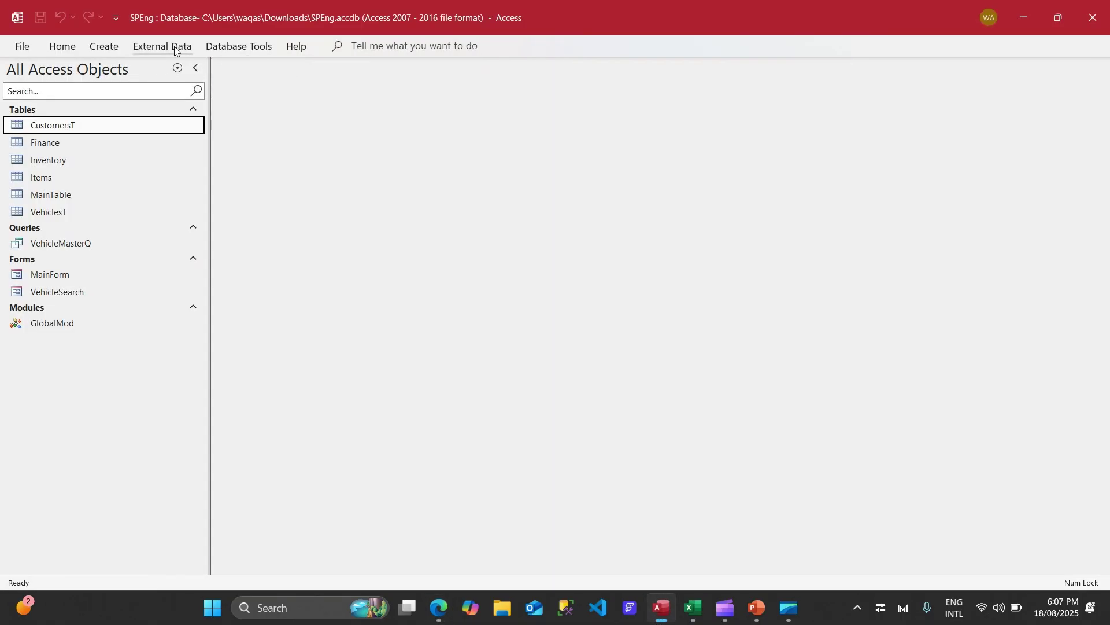
pyautogui.click(223, 48)
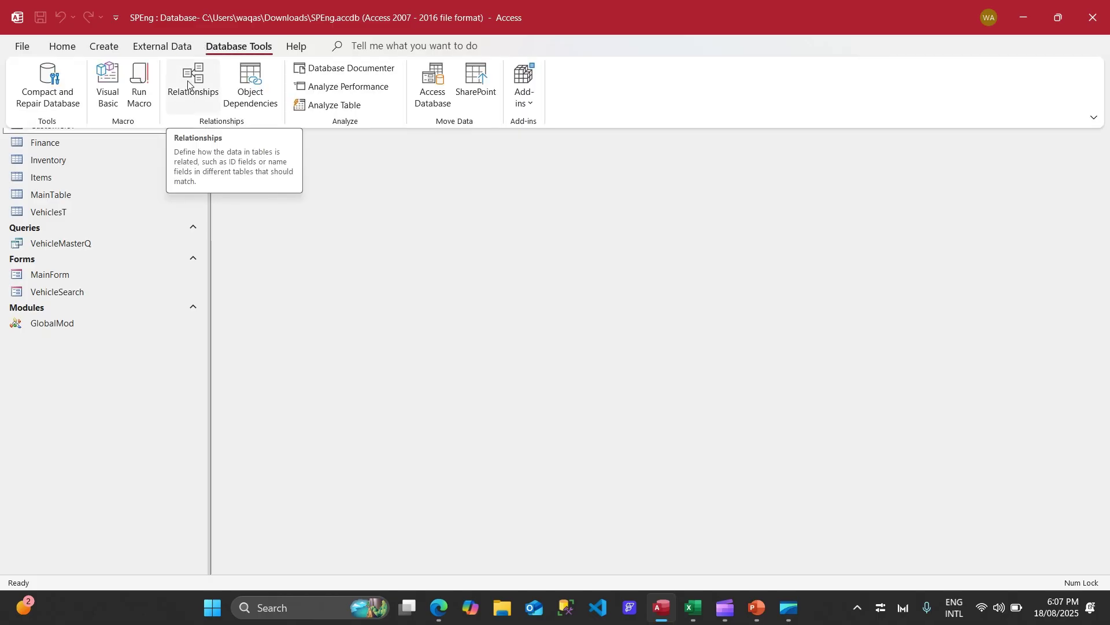
pyautogui.click(188, 85)
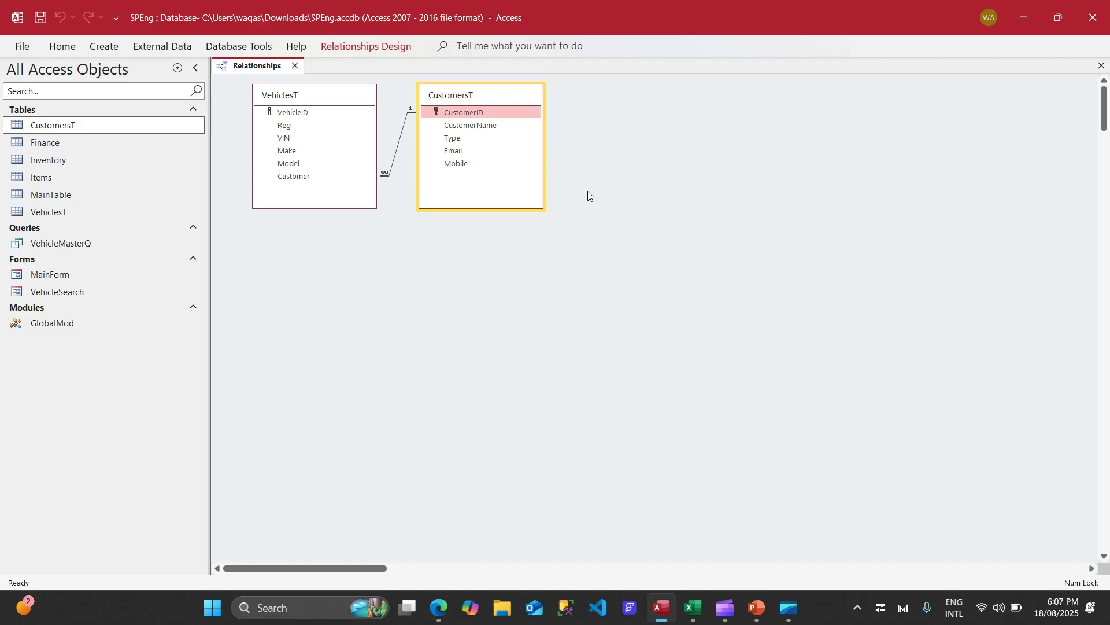
pyautogui.hotkey('alt', 'Tab')
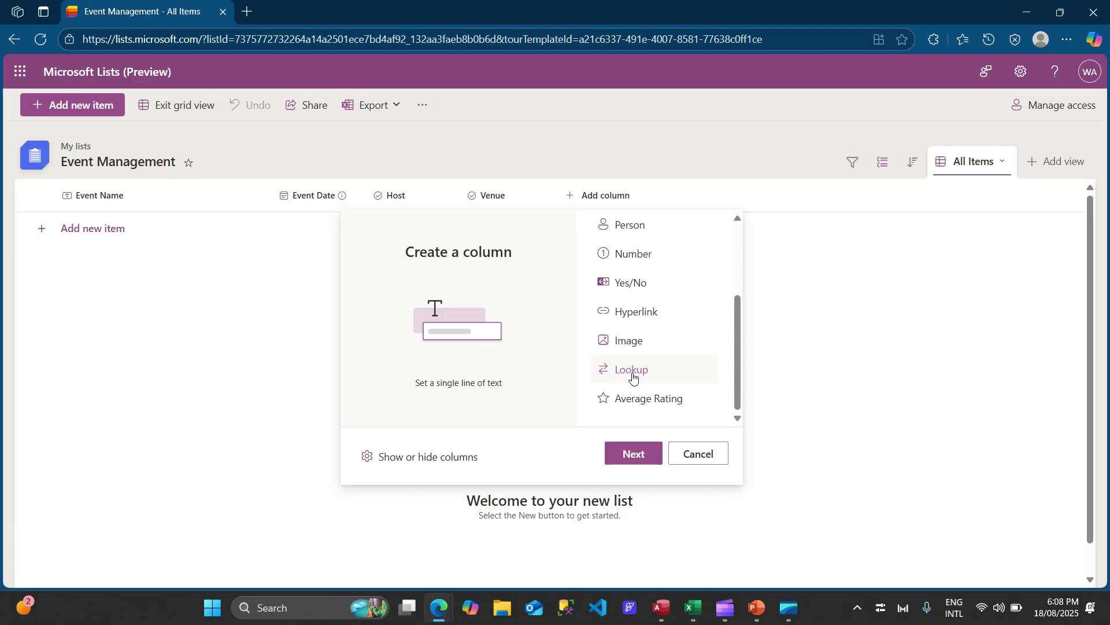
pyautogui.scroll(3, 653, 368)
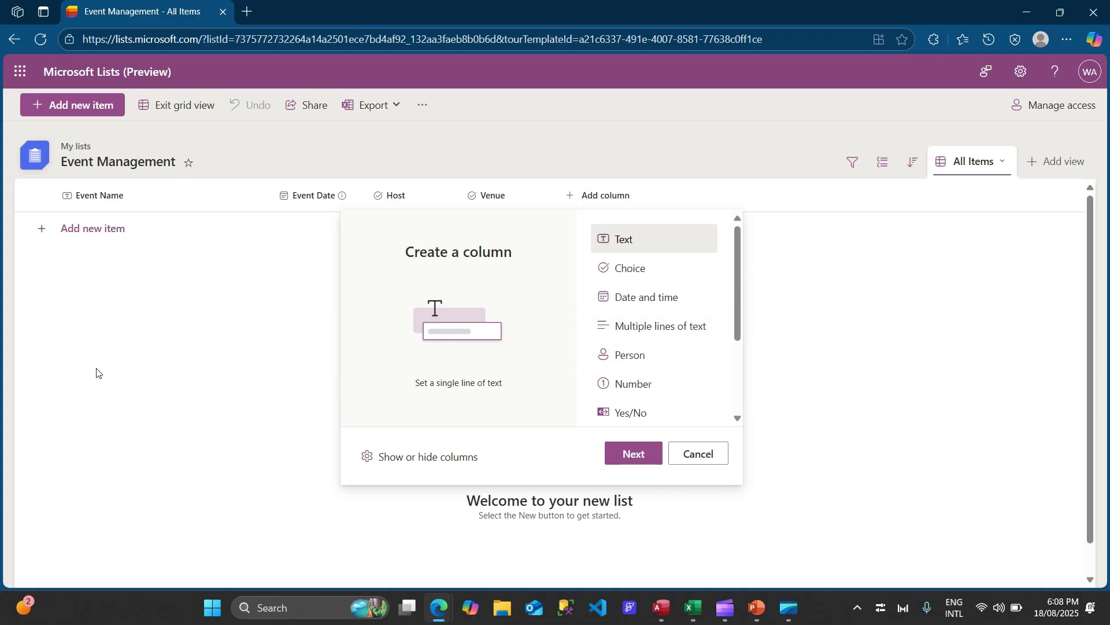
pyautogui.click(216, 436)
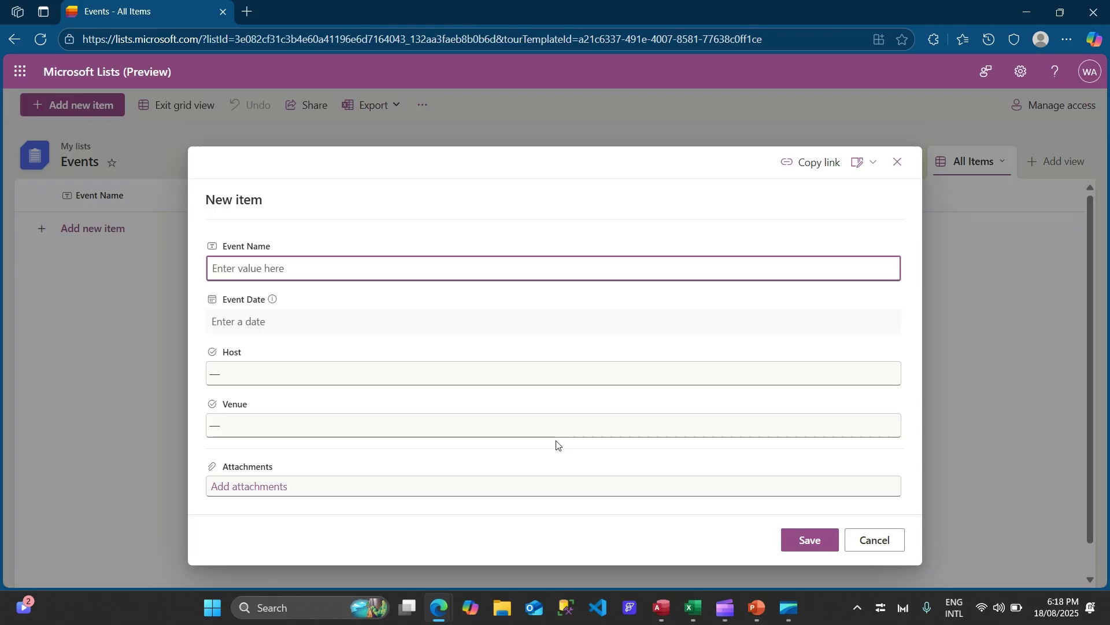
# Copy the title New Year's Day Celebration from Events.csv in Excel into the new item's Event Name in Microsoft Lists.
pyautogui.click(699, 614)
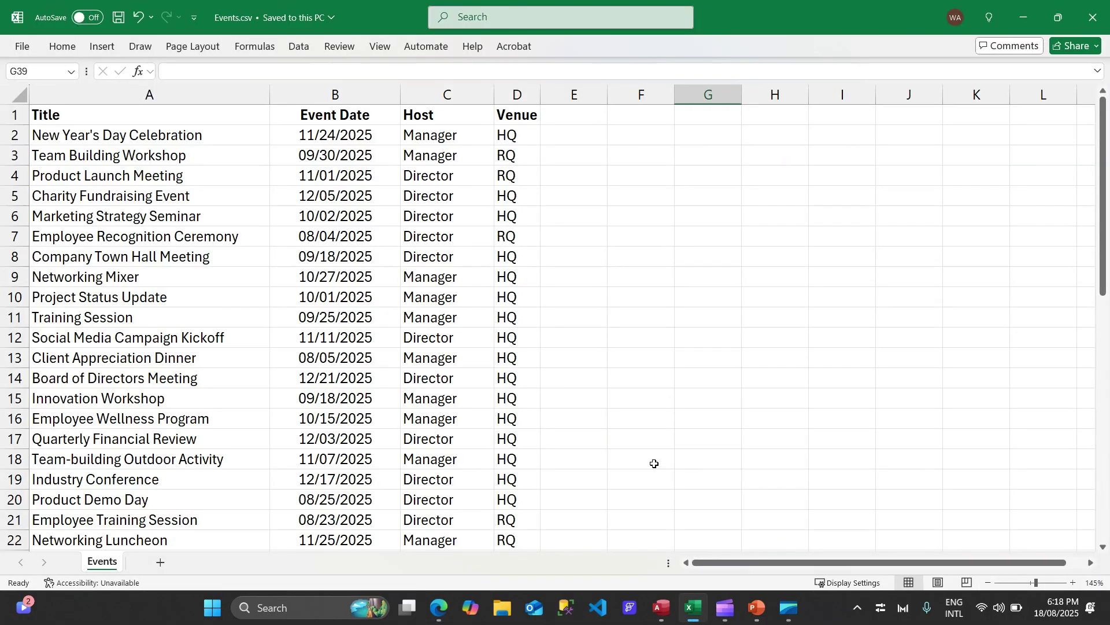
pyautogui.click(216, 136)
pyautogui.hotkey('ctrl', 'c')
pyautogui.hotkey('alt', 'Tab')
pyautogui.click(382, 263)
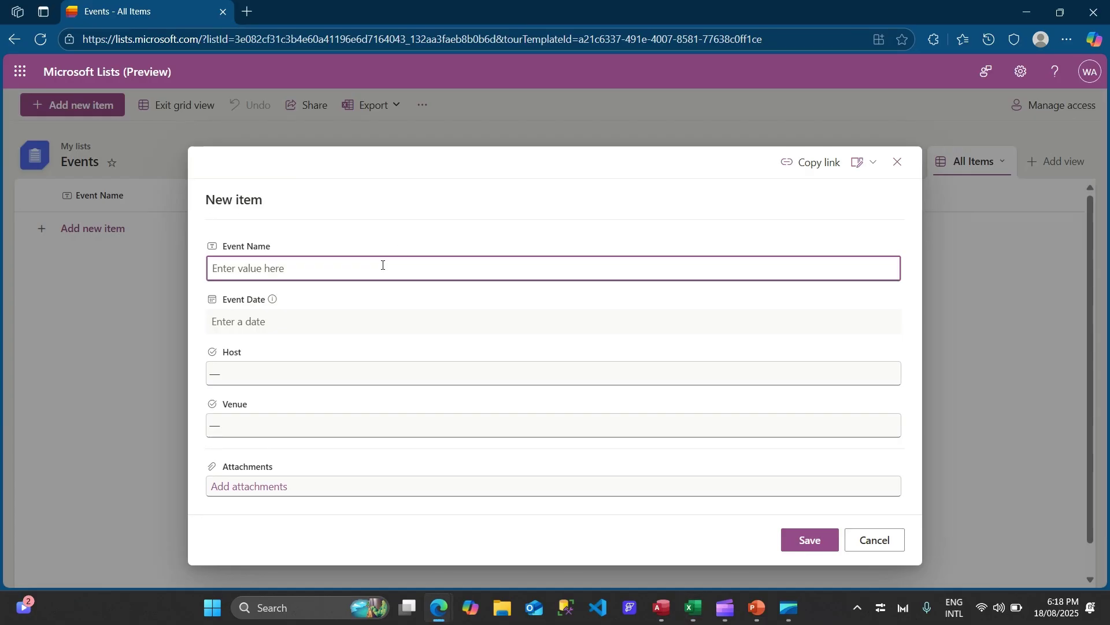
pyautogui.hotkey('ctrl', 'v')
pyautogui.press('Tab')
# Copy the New Year's Day Celebration date, 11/24/2025, from Excel into the new item's Event Date in Microsoft Lists.
pyautogui.hotkey('alt', 'Tab')
pyautogui.click(366, 128)
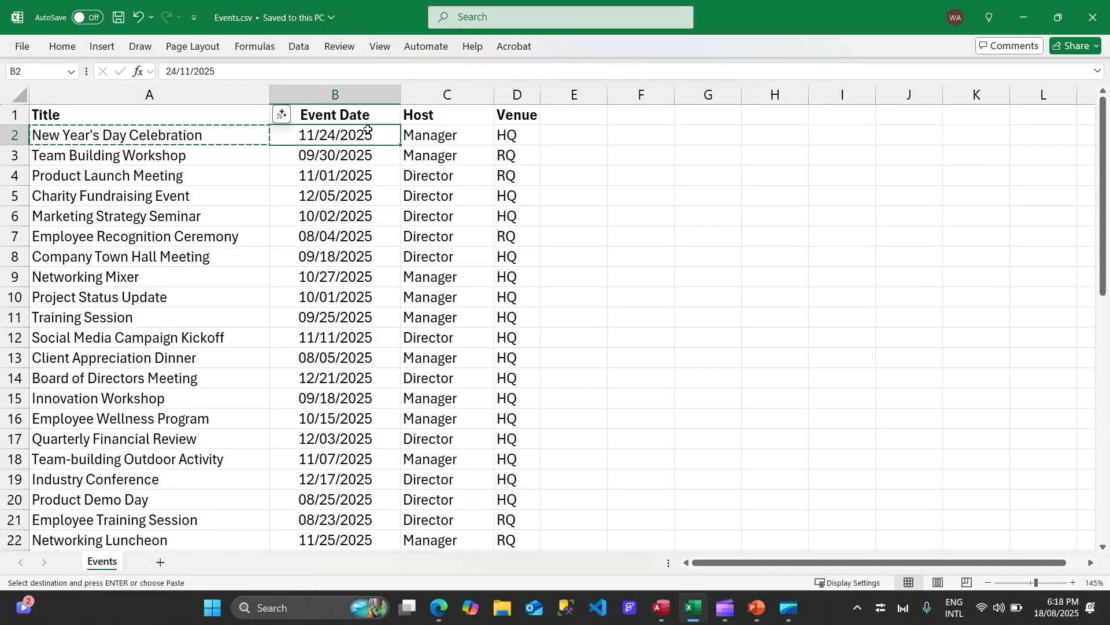
pyautogui.hotkey('ctrl', 'c')
pyautogui.hotkey('alt', 'Tab')
pyautogui.hotkey('ctrl', 'v')
# Copy the event's Host value from Excel, return to Microsoft Lists, and set the new item's Host to Manager.
pyautogui.hotkey('alt', 'Tab')
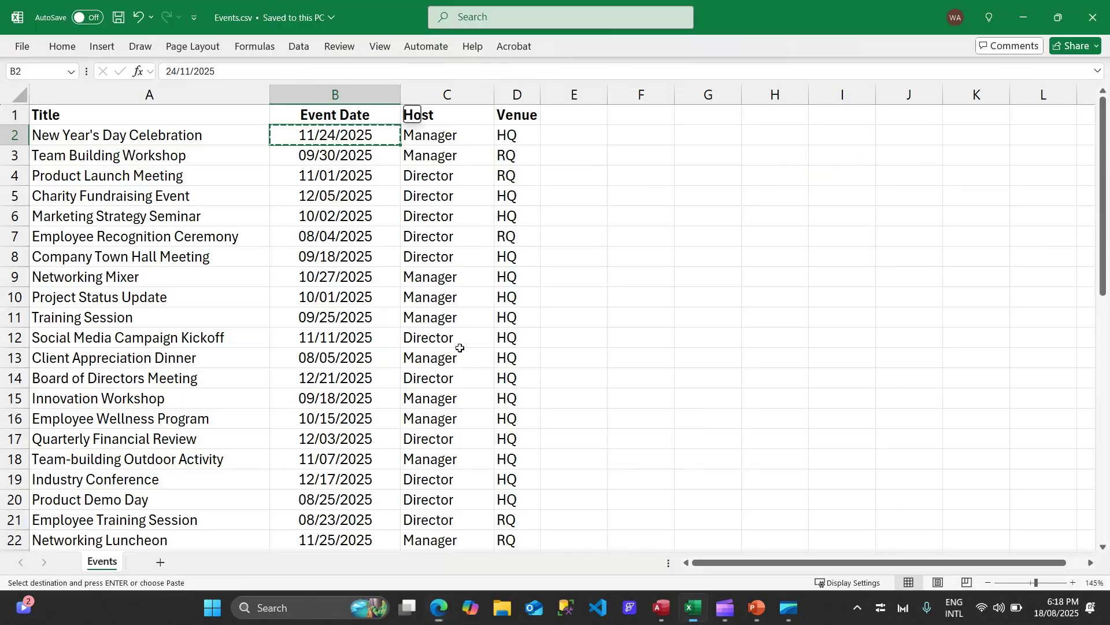
pyautogui.click(451, 137)
pyautogui.hotkey('ctrl', 'c')
pyautogui.hotkey('alt', 'Tab')
pyautogui.click(553, 377)
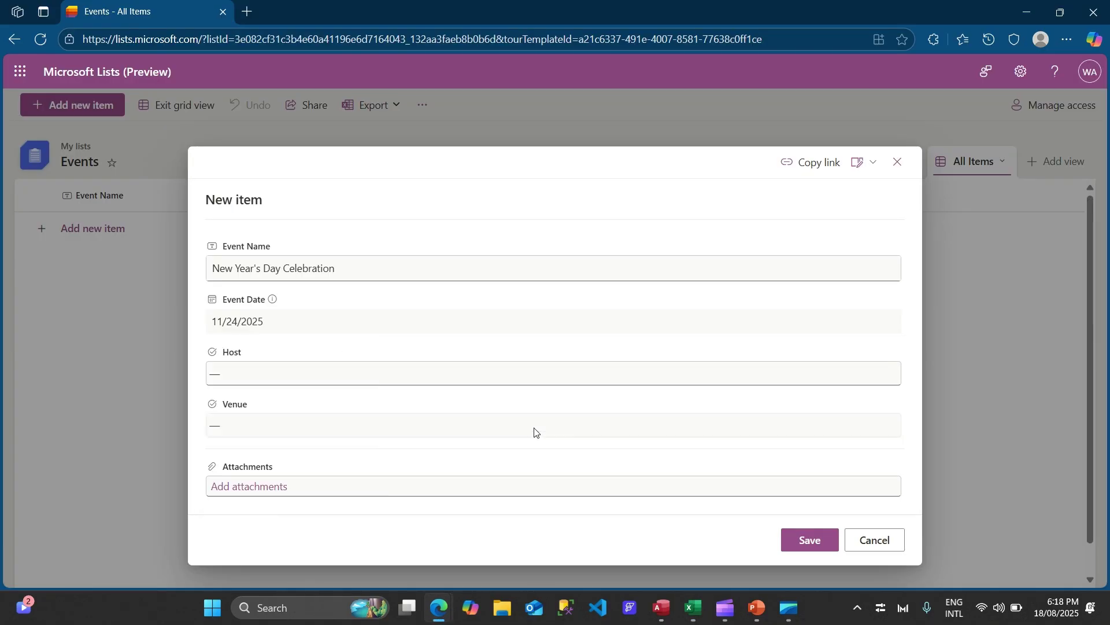
pyautogui.click(513, 379)
pyautogui.click(262, 413)
# Set the new item's Venue to HQ and save the item.
pyautogui.click(272, 424)
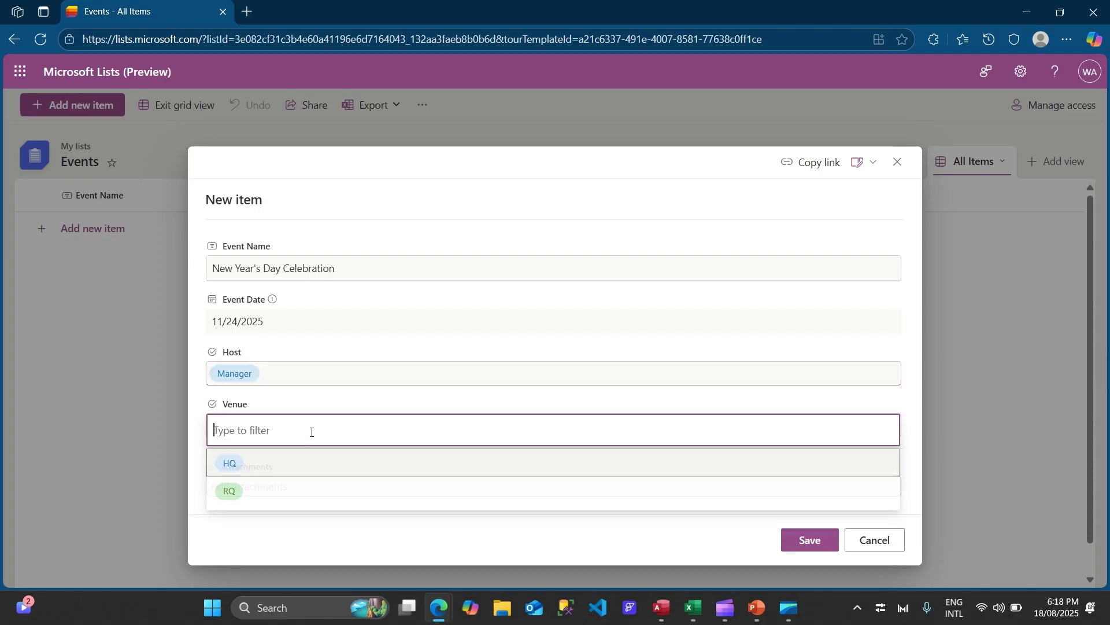
pyautogui.click(283, 463)
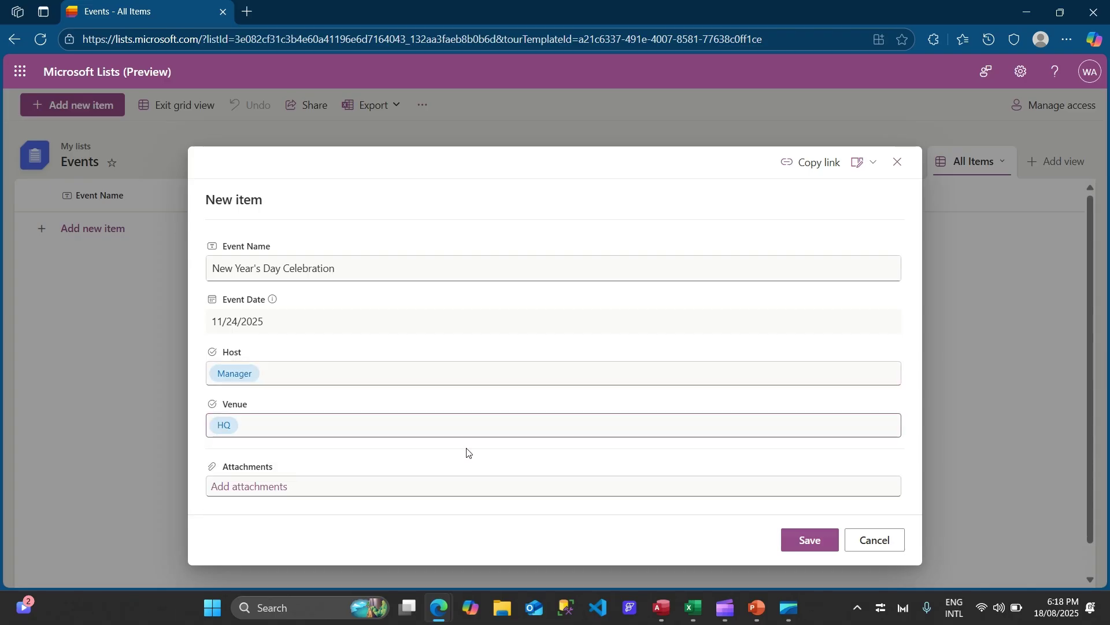
pyautogui.click(814, 543)
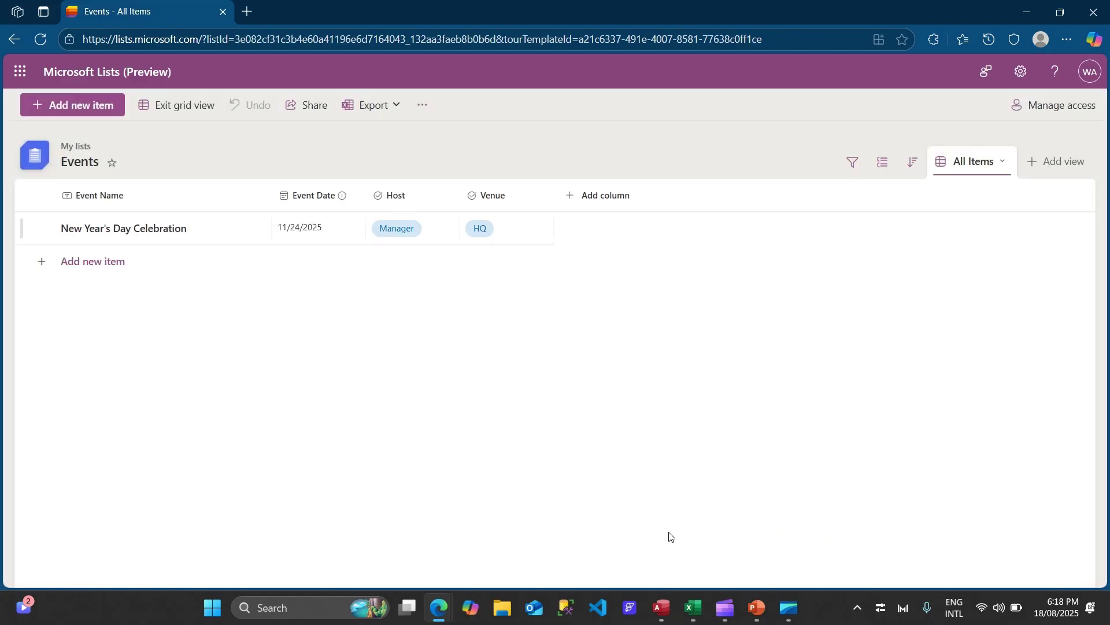
# Copy the Team Building Workshop and Product Launch Meeting rows, A3:D4, from Events.csv in Excel and return to Microsoft Lists.
pyautogui.click(693, 607)
pyautogui.click(123, 151)
pyautogui.moveTo(123, 151); pyautogui.dragTo(509, 179)
pyautogui.hotkey('ctrl', 'c')
pyautogui.hotkey('alt', 'Tab')
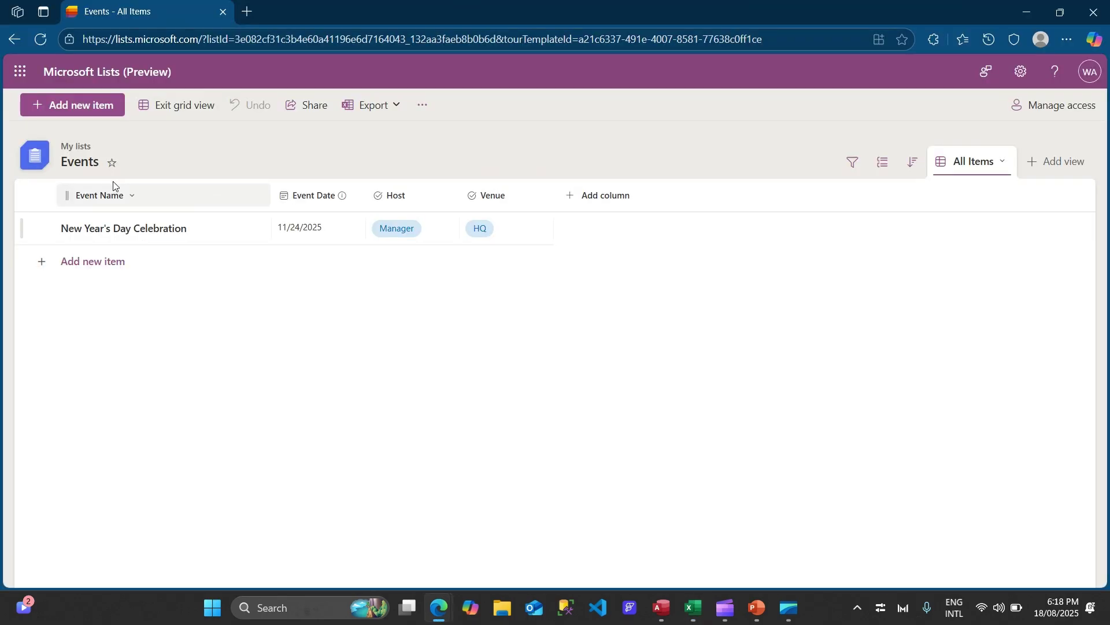
# Paste the two copied rows as new items below New Year's Day Celebration in grid view, and exit grid view.
pyautogui.click(196, 114)
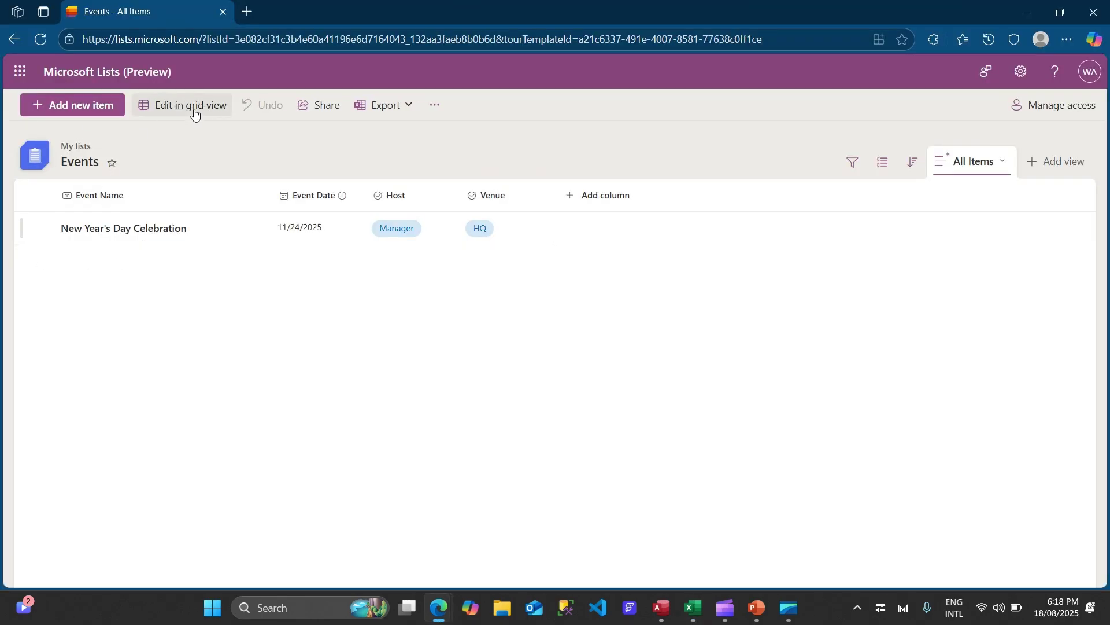
pyautogui.click(169, 110)
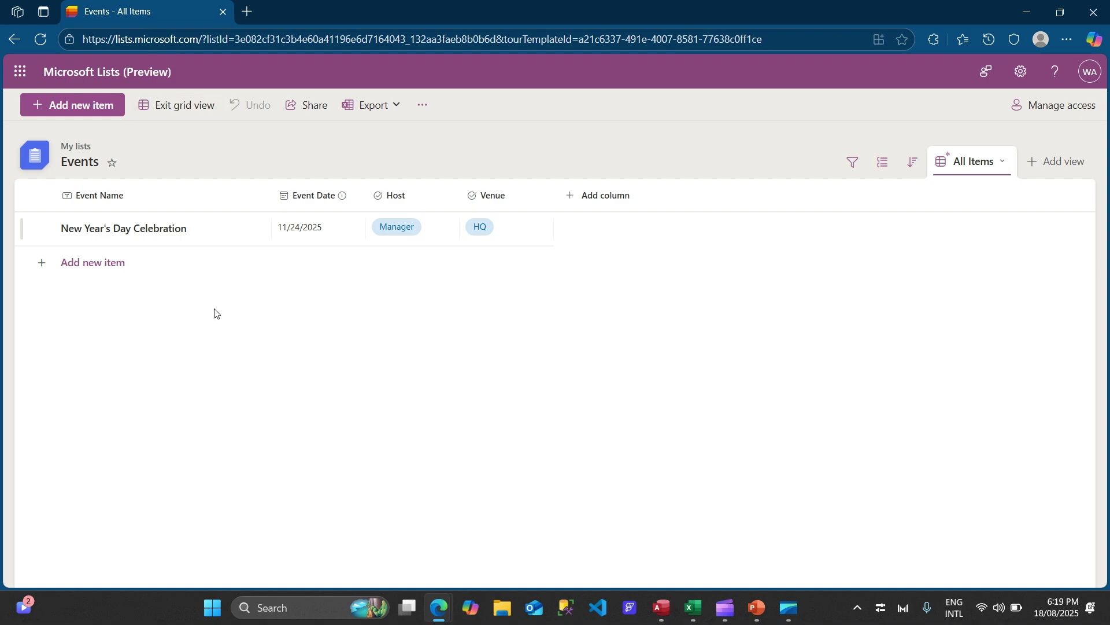
pyautogui.click(161, 255)
pyautogui.hotkey('shift', 'Right')
pyautogui.hotkey('shift', 'Right')
pyautogui.hotkey('shift', 'Right')
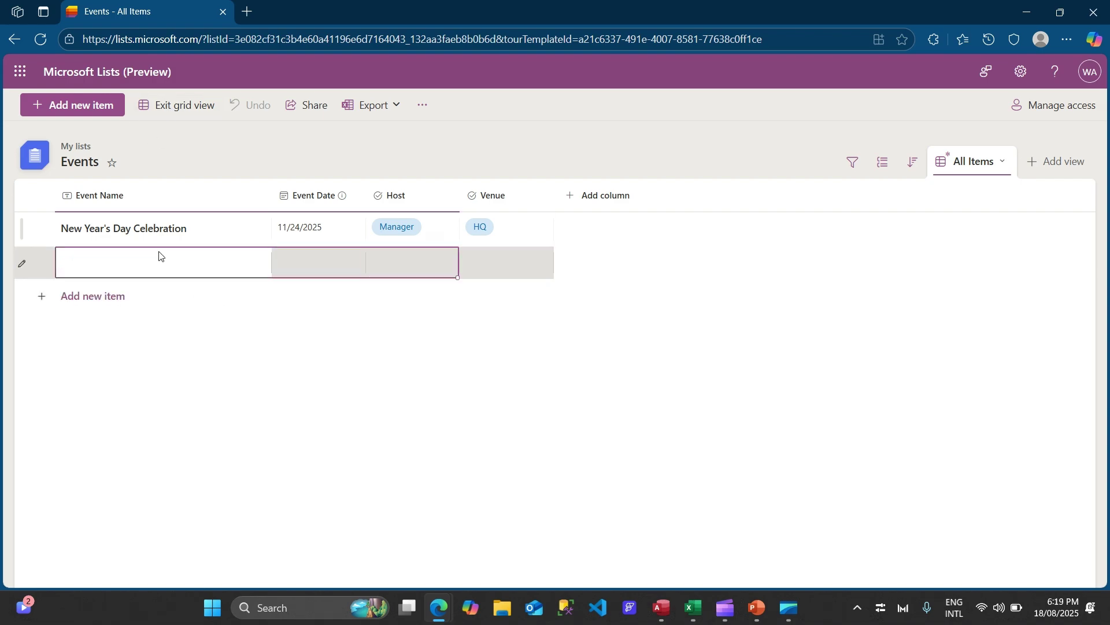
pyautogui.hotkey('ctrl', 'v')
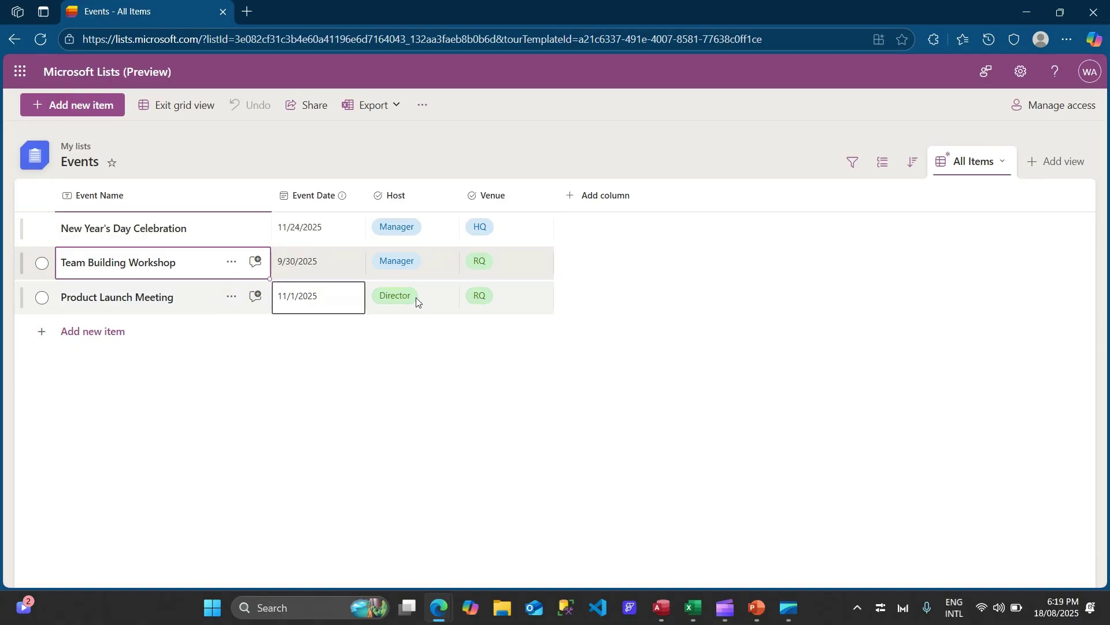
pyautogui.click(173, 107)
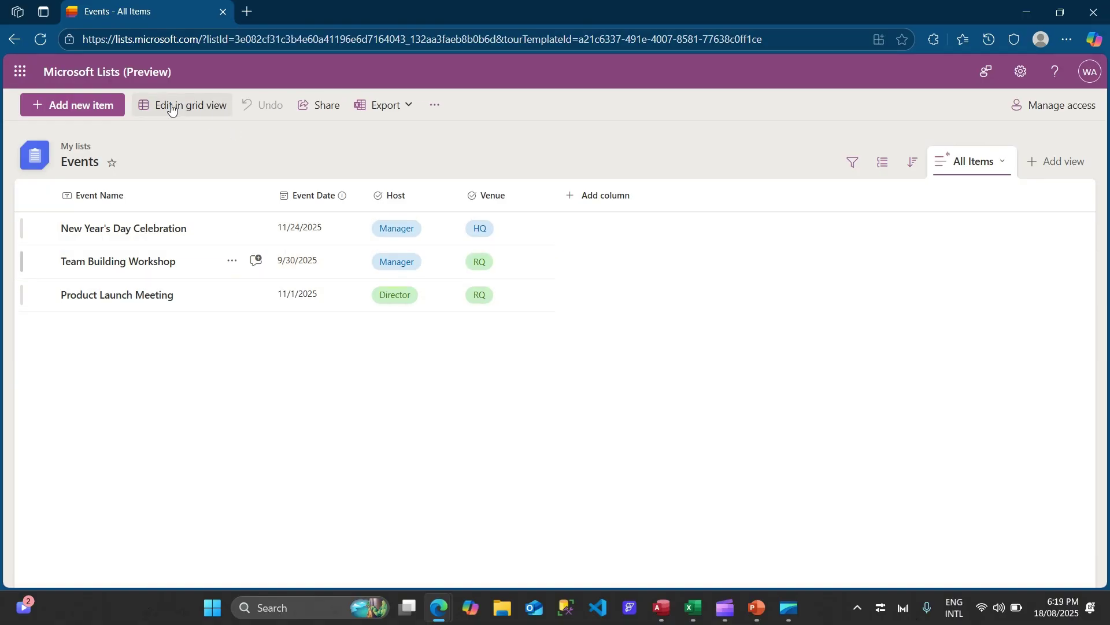
# Copy the rows from Charity Fundraising Event through Client Appreciation Dinner, A5:D13, in Excel and return to Microsoft Lists.
pyautogui.hotkey('alt', 'Tab')
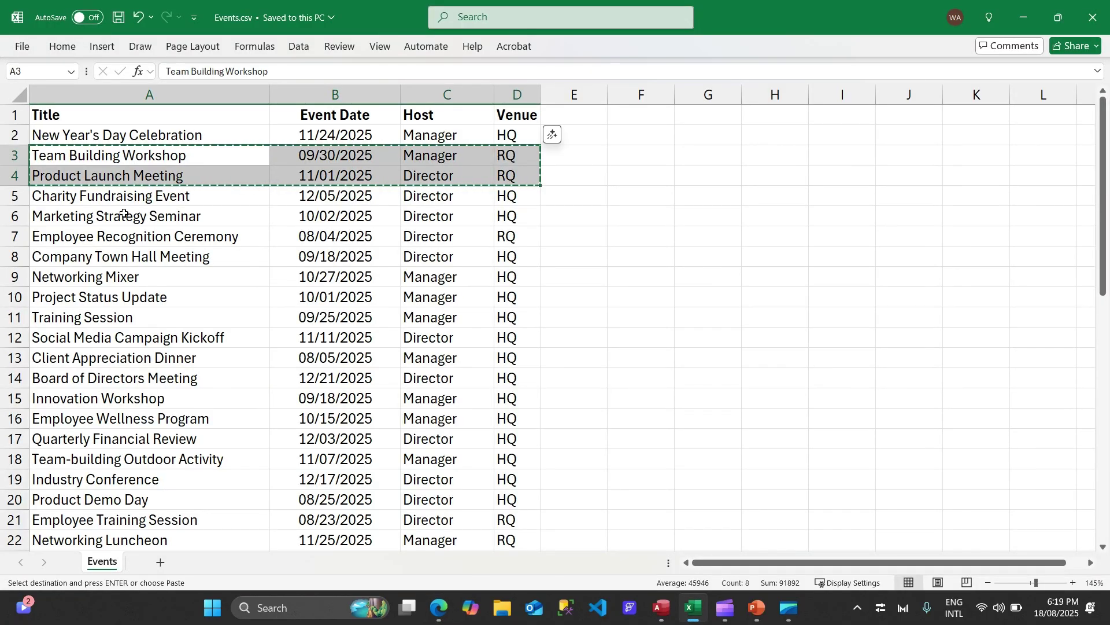
pyautogui.click(138, 197)
pyautogui.moveTo(161, 211); pyautogui.dragTo(501, 353)
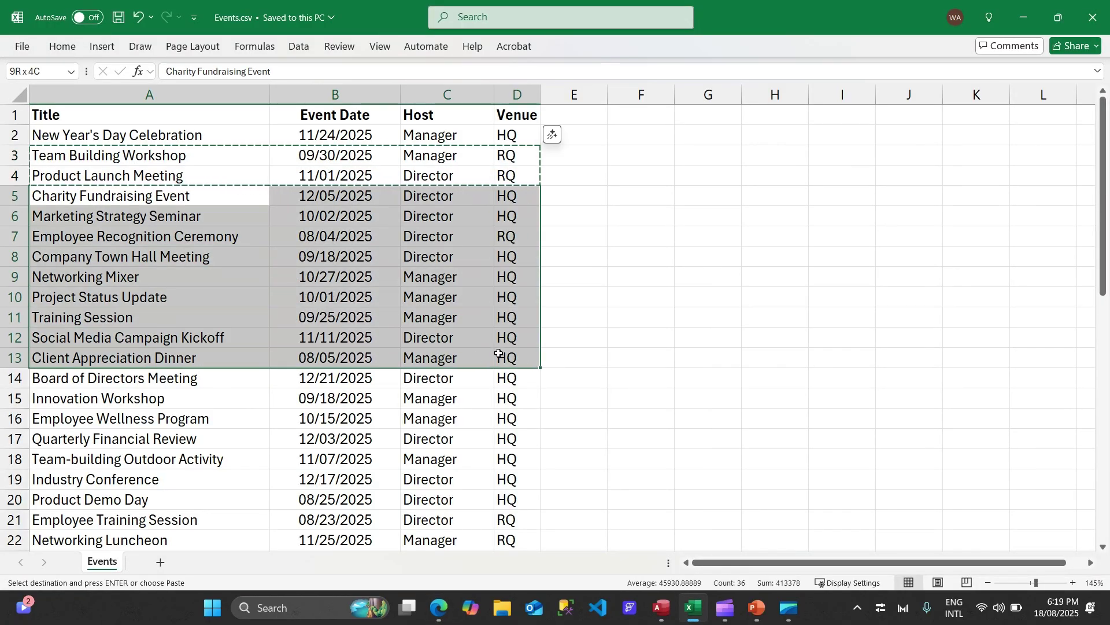
pyautogui.hotkey('ctrl', 'c')
pyautogui.hotkey('alt', 'Tab')
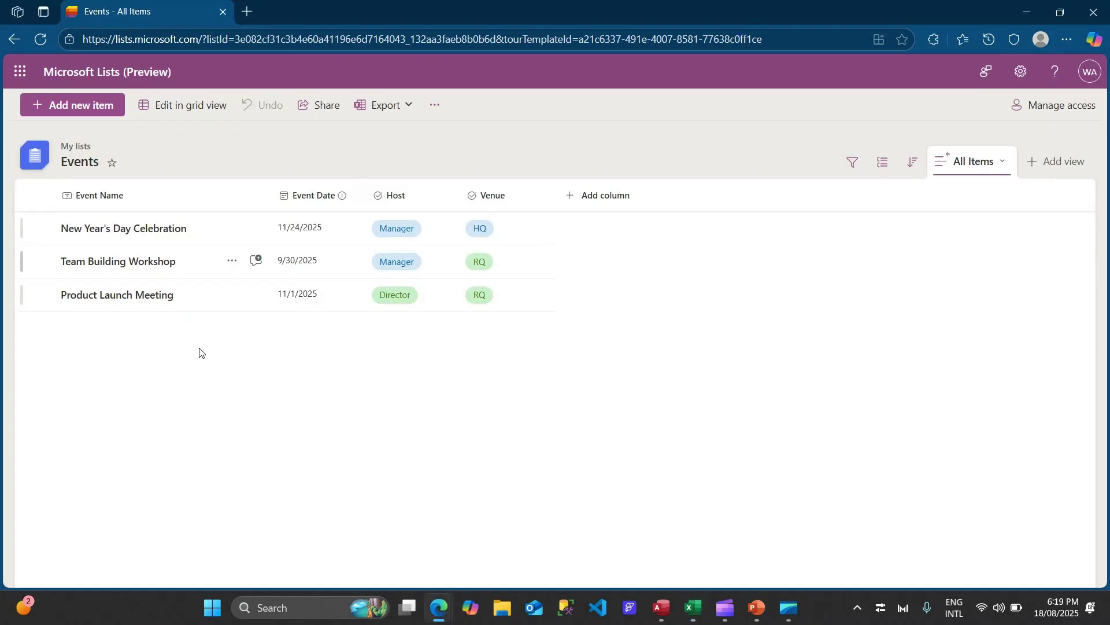
# Paste the nine copied event rows as new items below Product Launch Meeting in grid view.
pyautogui.click(182, 110)
pyautogui.click(120, 336)
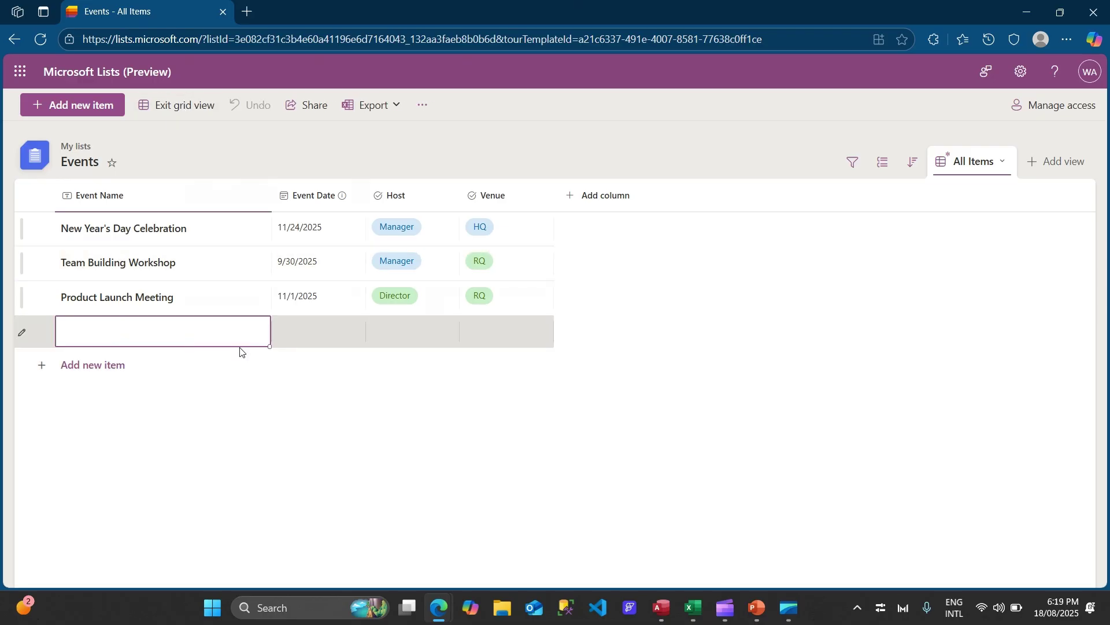
pyautogui.hotkey('ctrl', 'v')
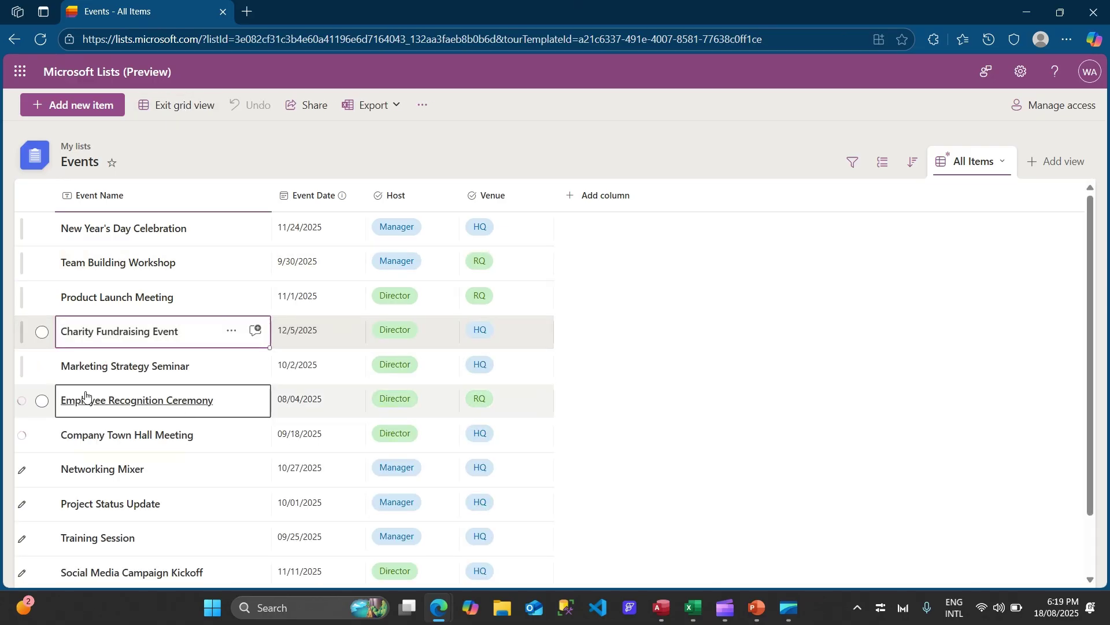
pyautogui.scroll(-2, 36, 489)
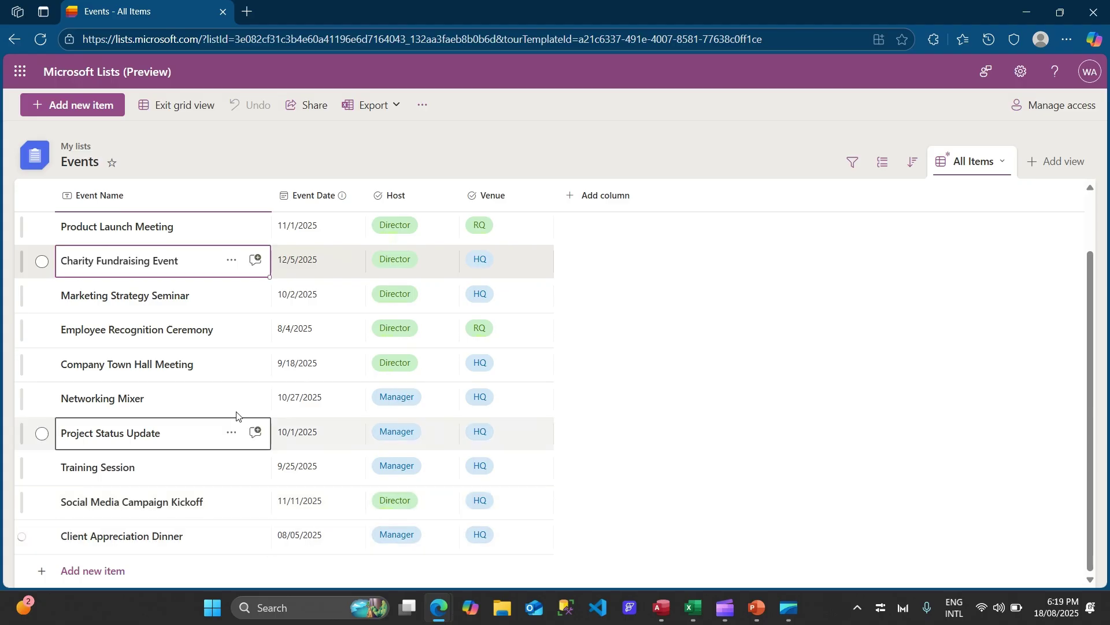
# Copy the remaining event rows from Board of Directors Meeting onward in Excel and return to Microsoft Lists.
pyautogui.hotkey('alt', 'Tab')
pyautogui.scroll(-1, 301, 347)
pyautogui.moveTo(112, 316); pyautogui.dragTo(507, 520)
pyautogui.hotkey('ctrl', 'c')
pyautogui.hotkey('alt', 'Tab')
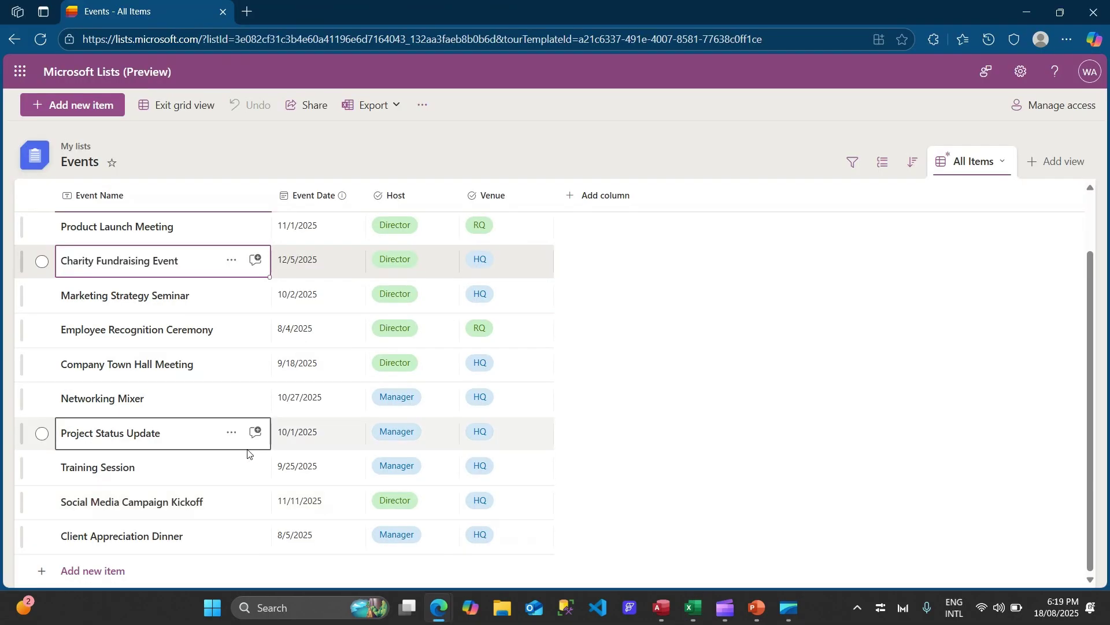
# Paste the remaining event rows below Client Appreciation Dinner, look over the added items, and exit grid view.
pyautogui.click(112, 572)
pyautogui.hotkey('ctrl', 'v')
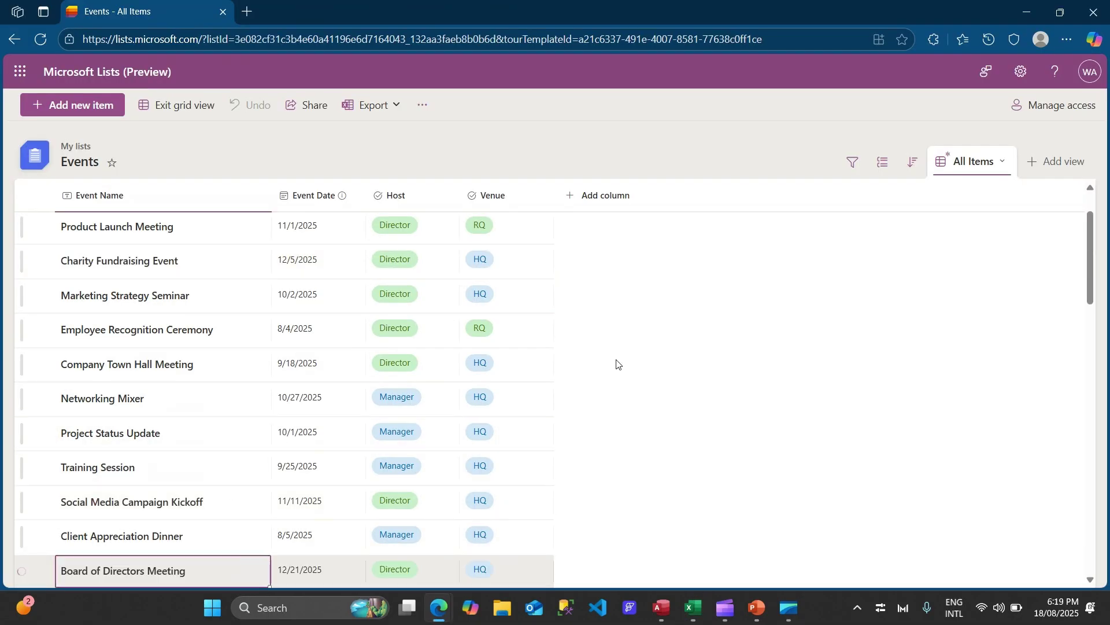
pyautogui.scroll(-2, 549, 366)
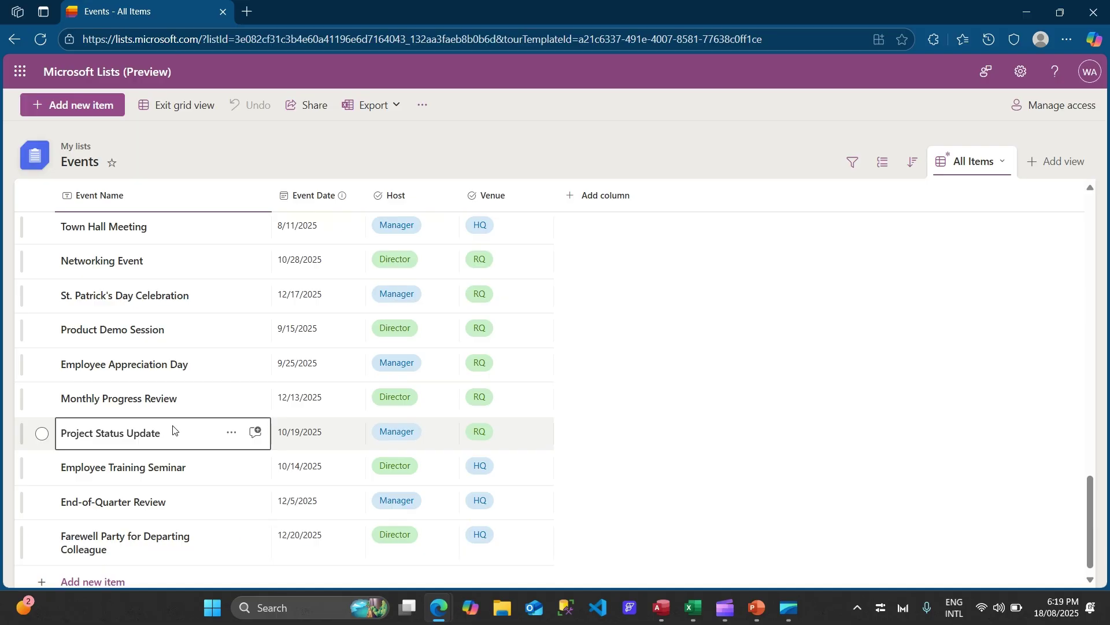
pyautogui.click(300, 487)
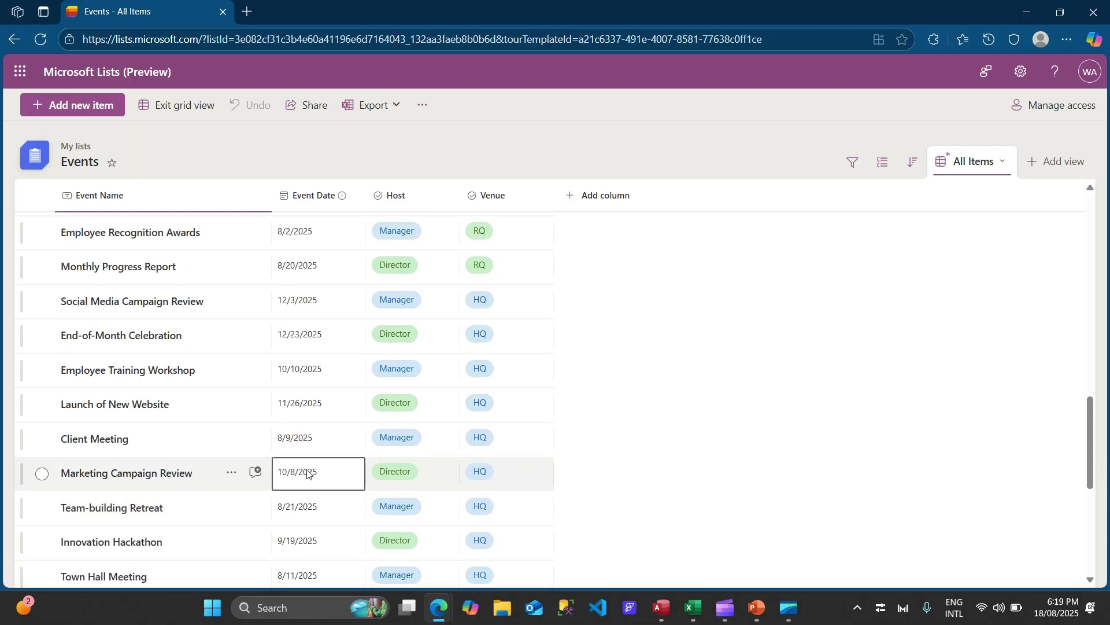
pyautogui.click(172, 108)
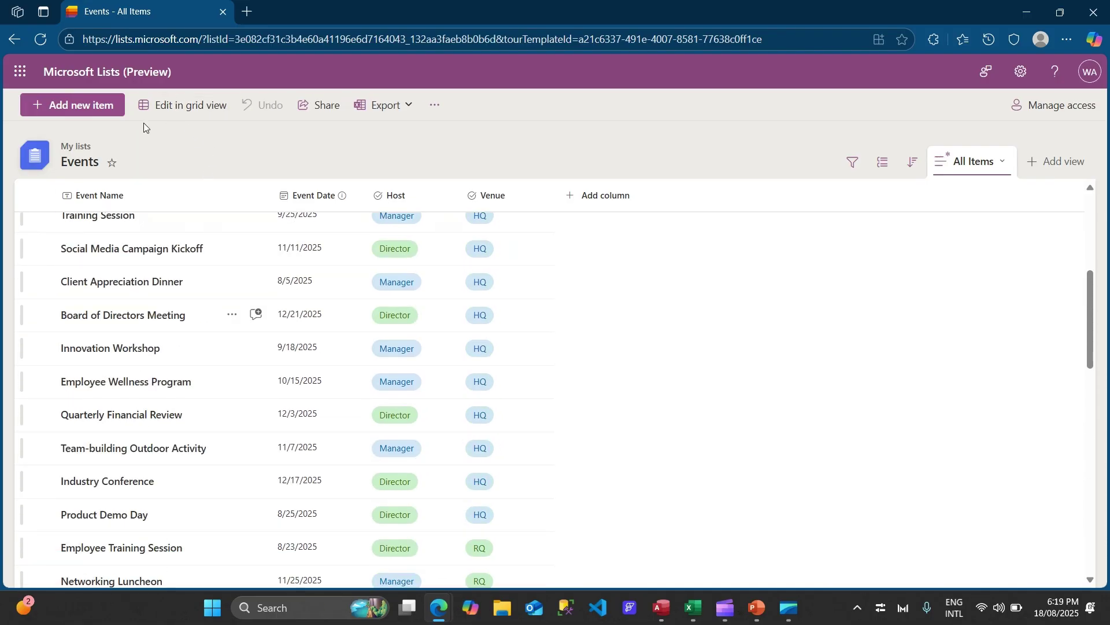
# Widen the Event Name column in the Events list and return to the first items.
pyautogui.moveTo(272, 191); pyautogui.dragTo(344, 190)
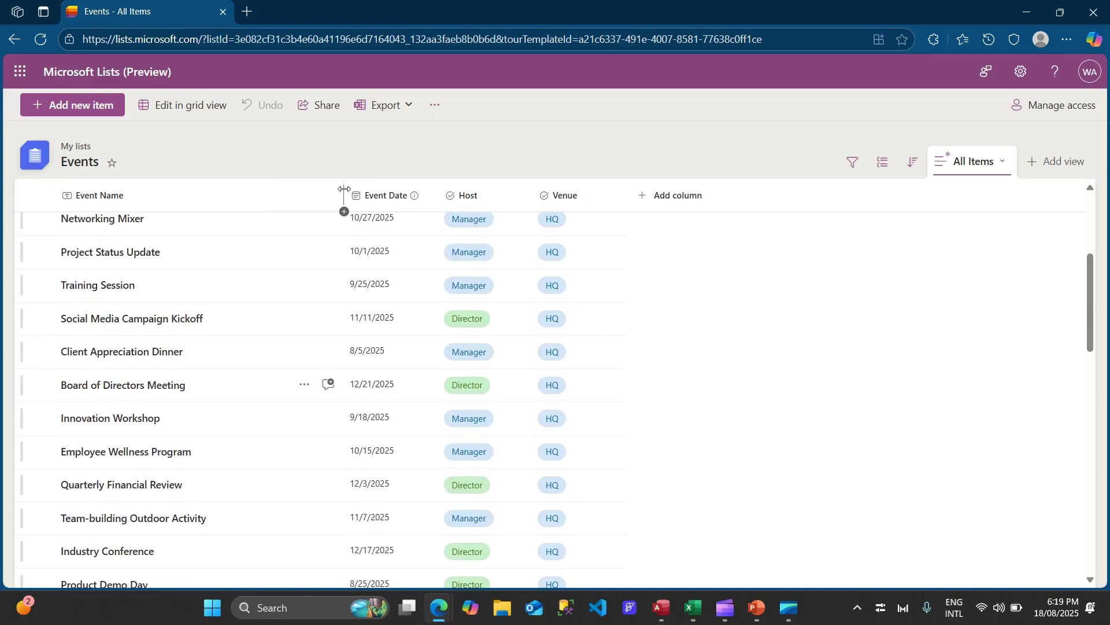
pyautogui.scroll(4, 609, 364)
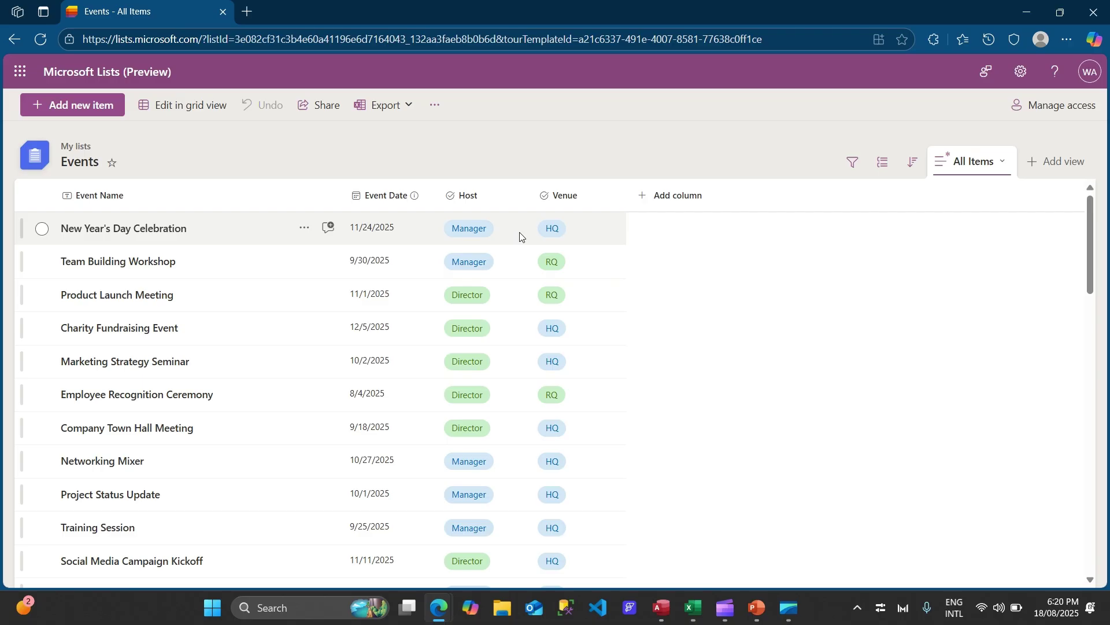
# Switch to the SPEng database in Access, close its Relationships window, and return to the Events list in Microsoft Lists.
pyautogui.click(662, 607)
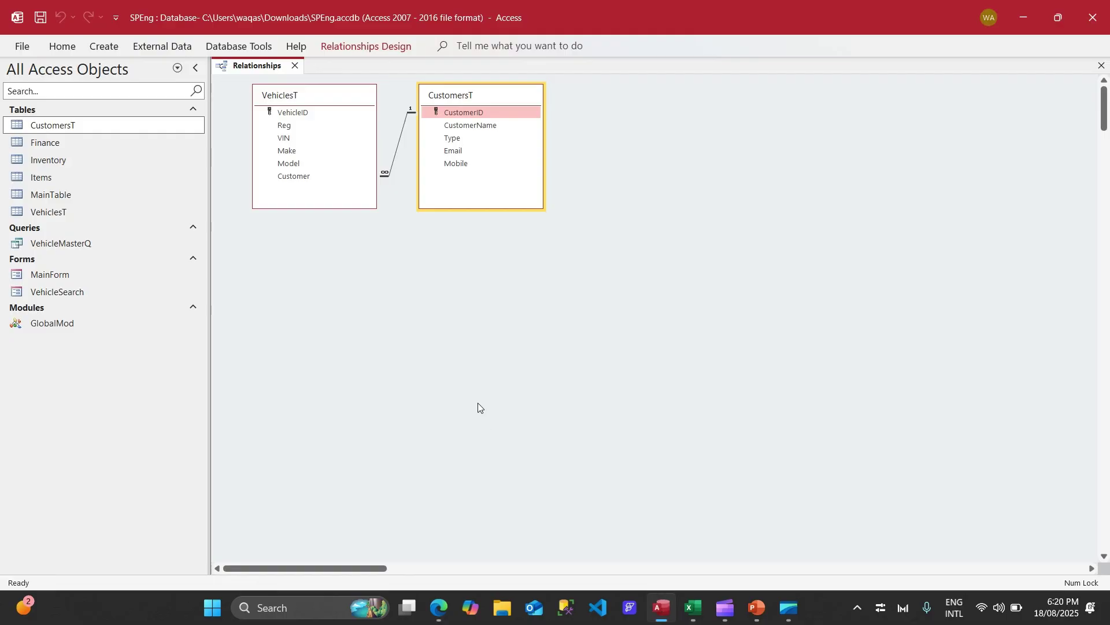
pyautogui.click(294, 65)
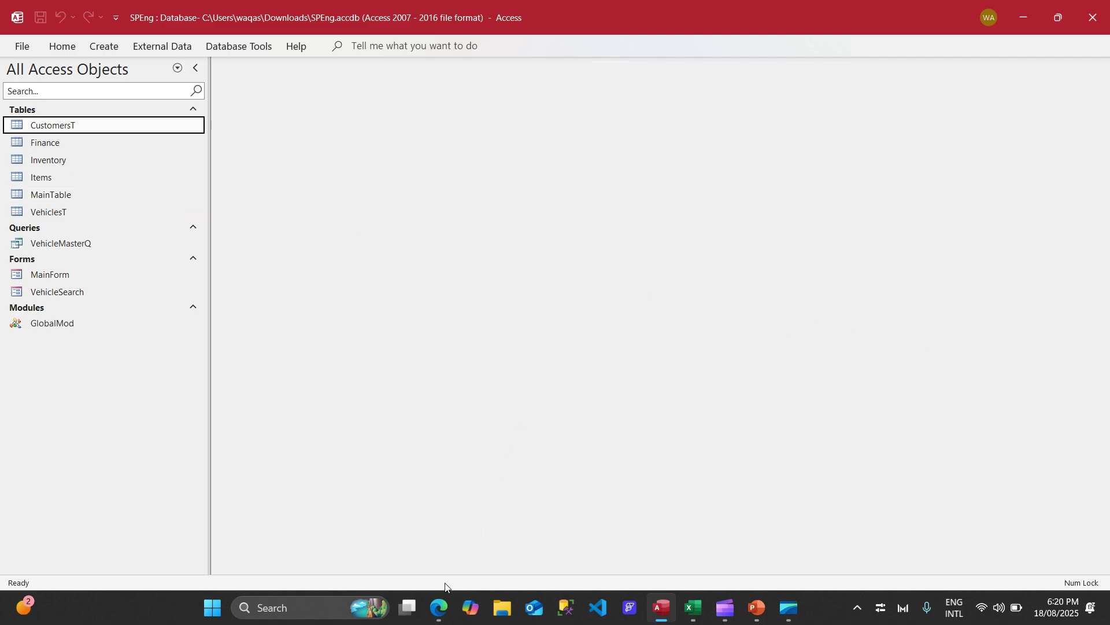
pyautogui.moveTo(441, 617)
pyautogui.click(347, 532)
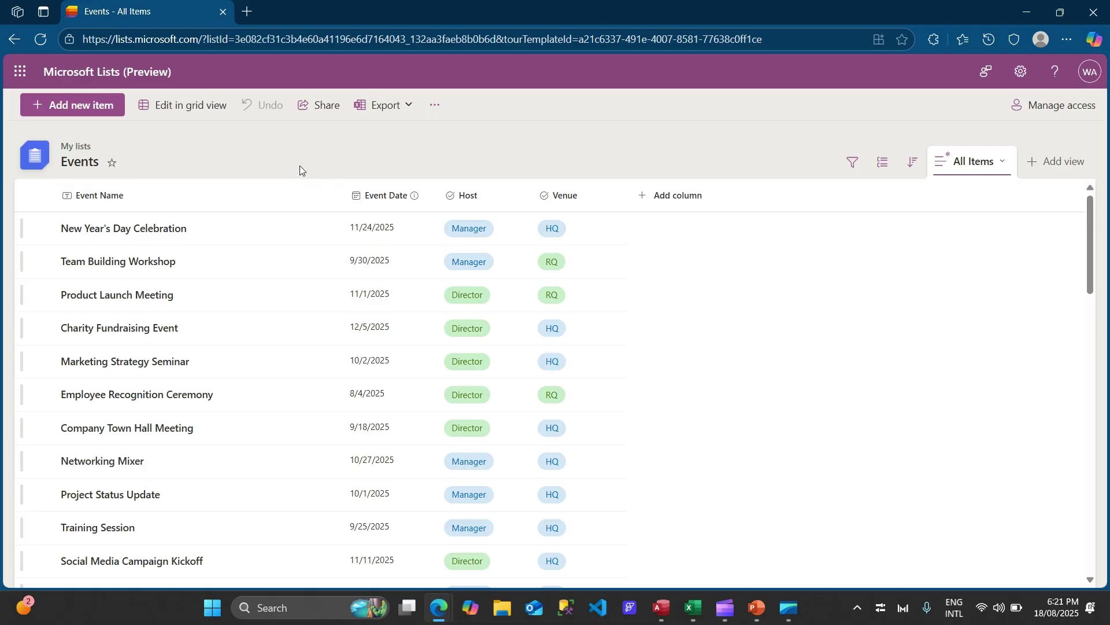
# Examine the SharePoint List import option among Access's online service data sources without starting it, and return to Microsoft Lists.
pyautogui.click(661, 607)
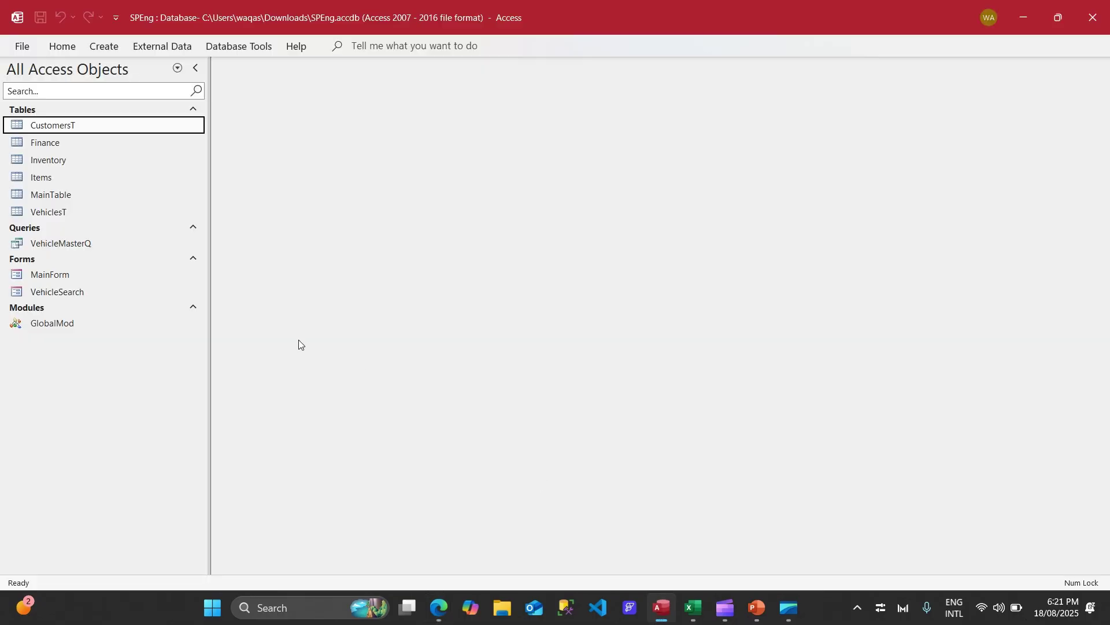
pyautogui.click(161, 46)
pyautogui.click(45, 111)
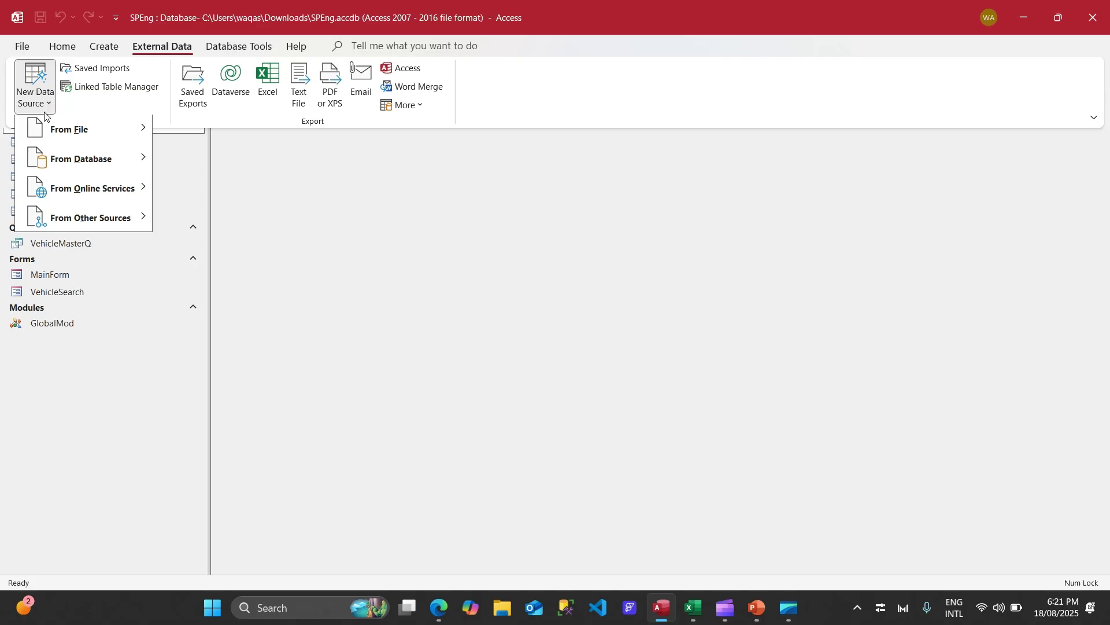
pyautogui.moveTo(73, 201)
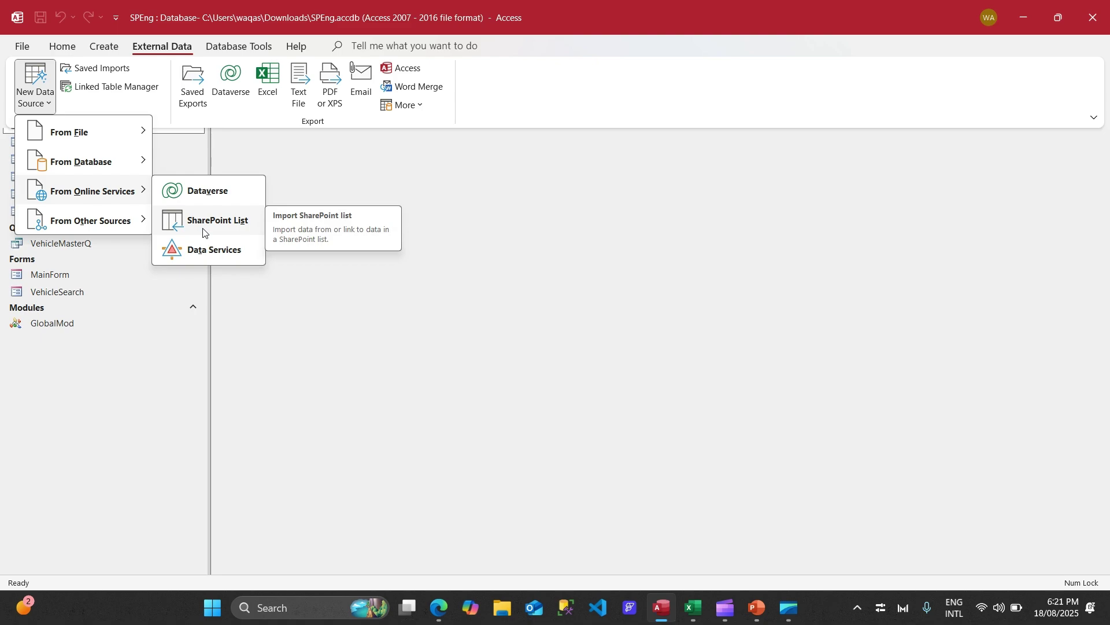
pyautogui.click(166, 324)
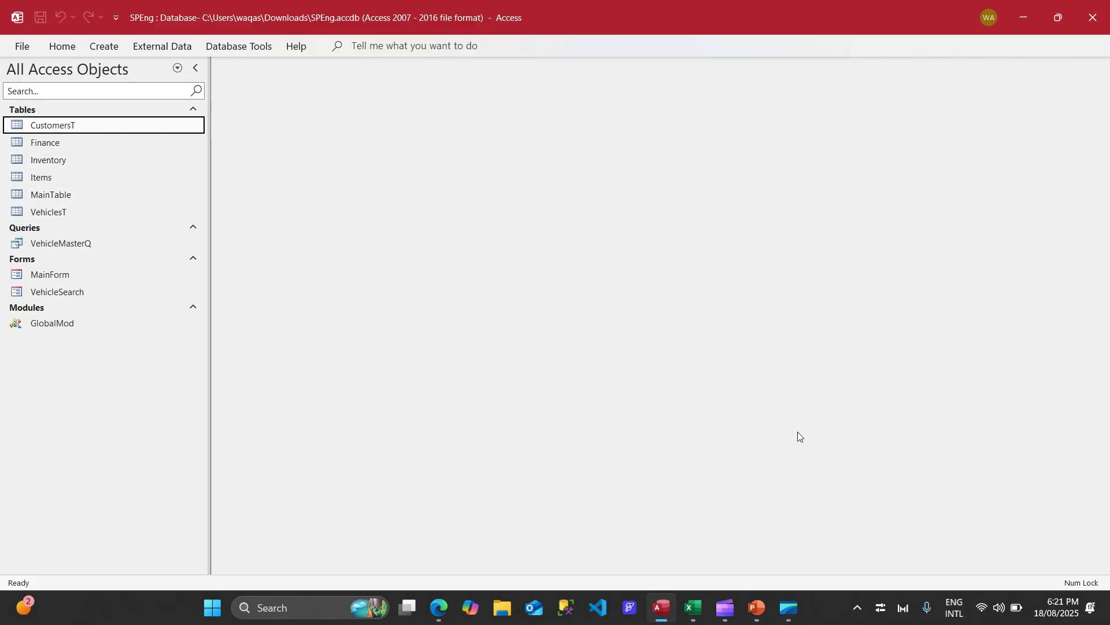
pyautogui.moveTo(435, 611)
pyautogui.click(387, 560)
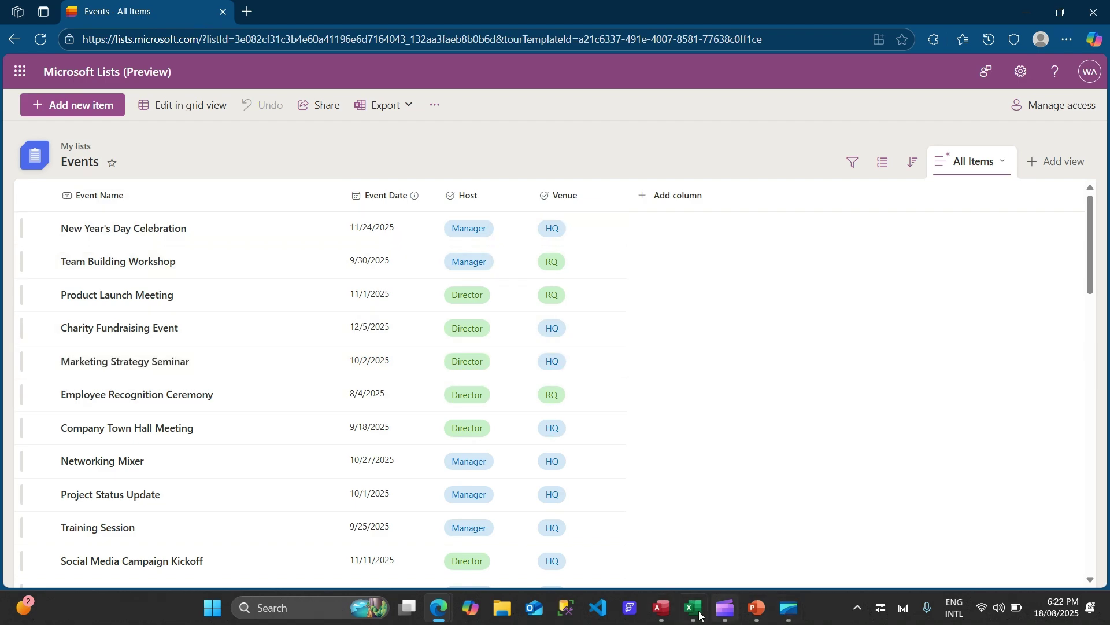
# Look over the event rows of Events.csv in Excel and the Events list, and switch to the POS System 2.0 slide in PowerPoint.
pyautogui.moveTo(694, 607)
pyautogui.click(702, 540)
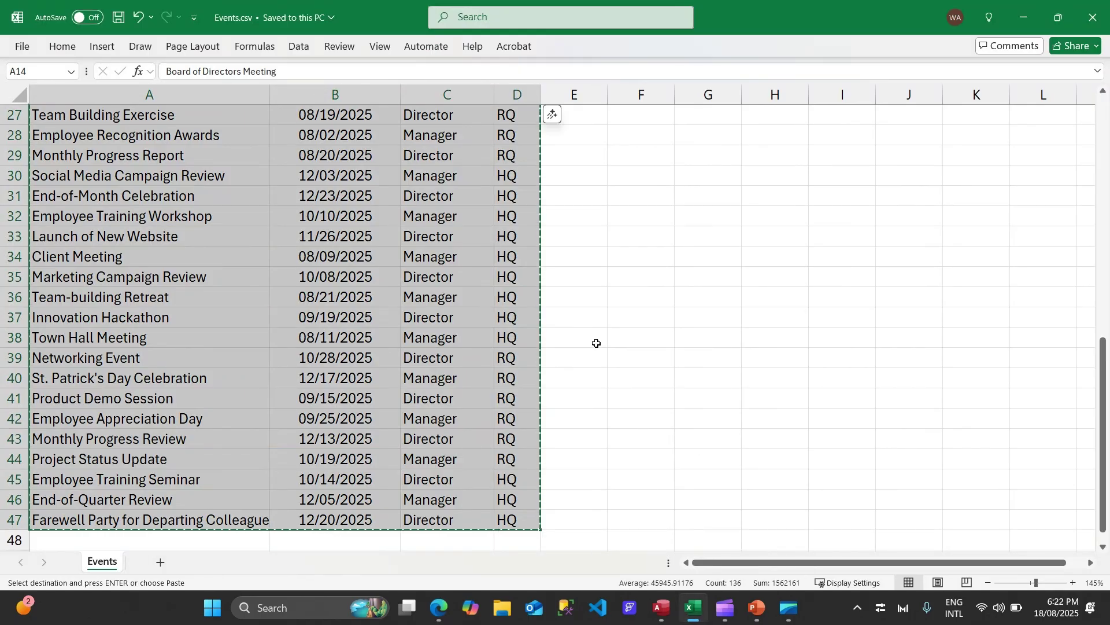
pyautogui.scroll(8, 595, 345)
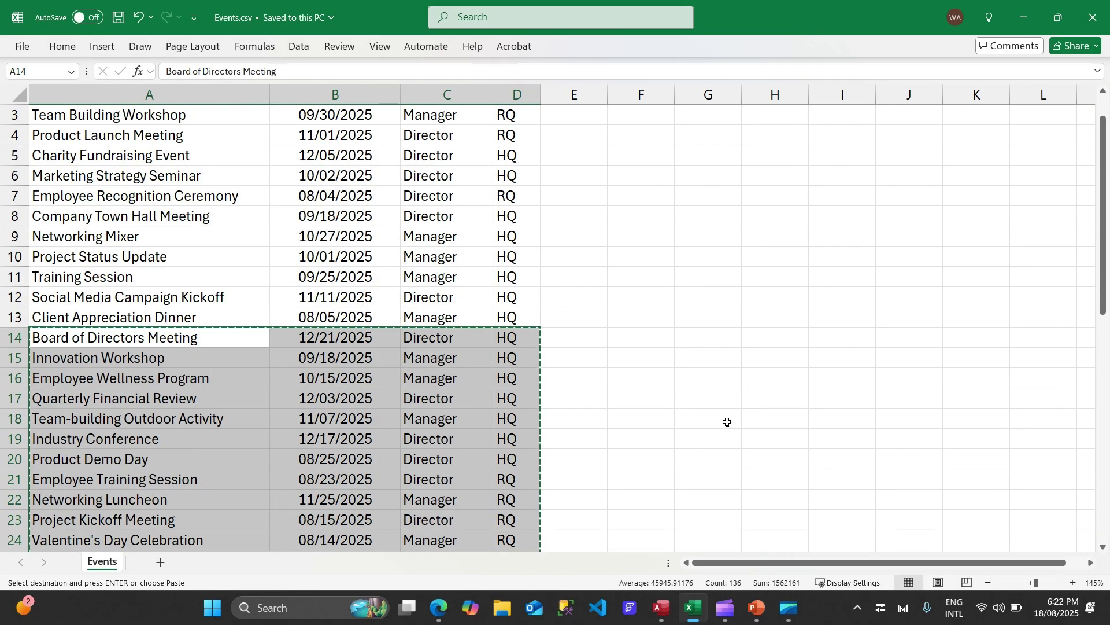
pyautogui.moveTo(439, 607)
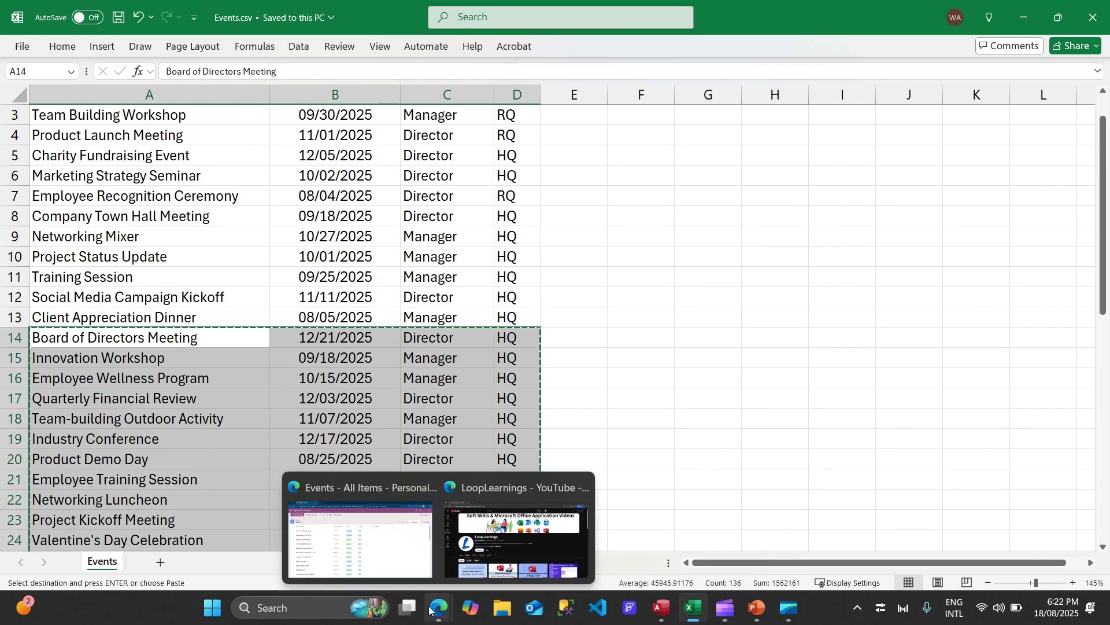
pyautogui.click(358, 538)
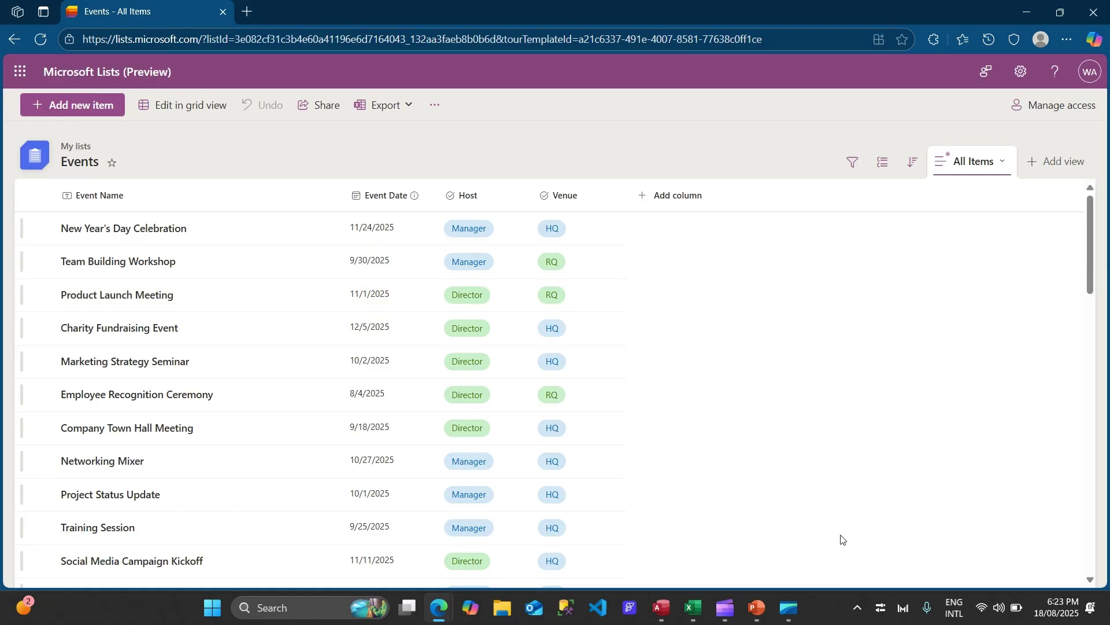
pyautogui.click(758, 607)
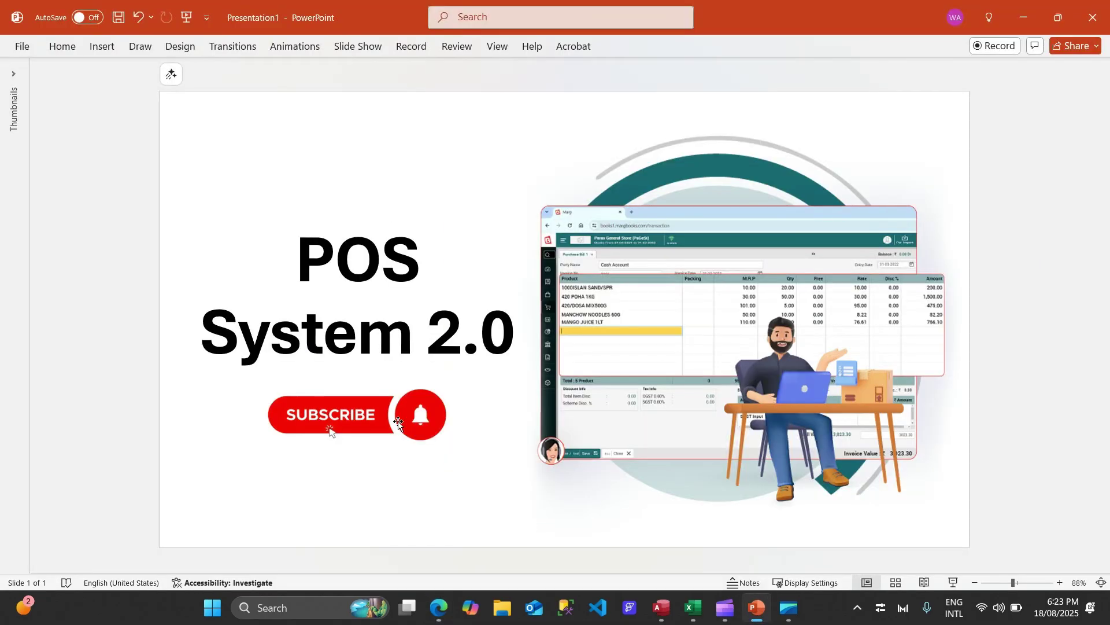